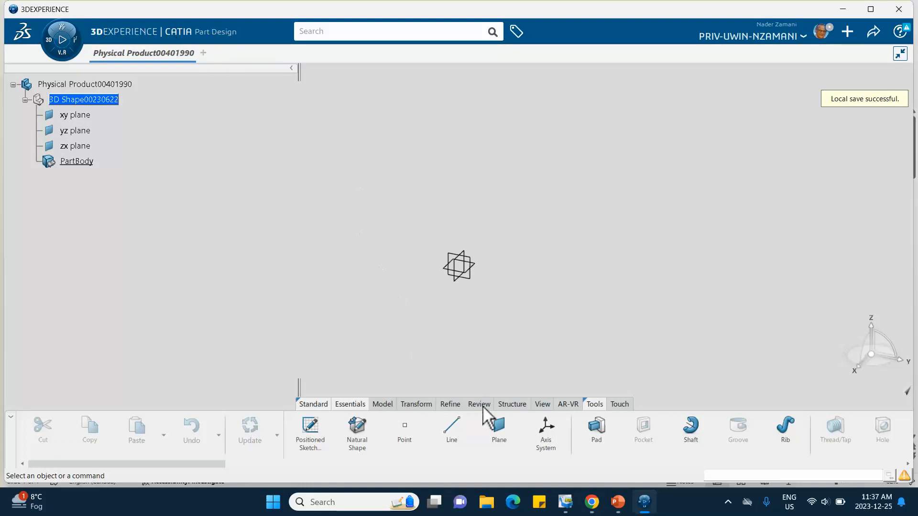
Start a Point-Direction line and create its start point at the origin, with coordinates 0, 0, 0 mm.
{"action": "left_click", "coordinate": [450, 431]}
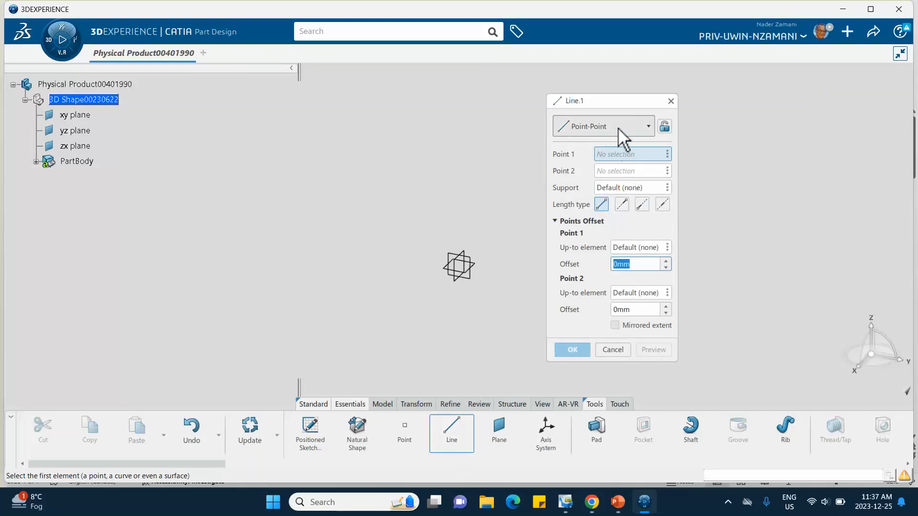
{"action": "left_click", "coordinate": [649, 128]}
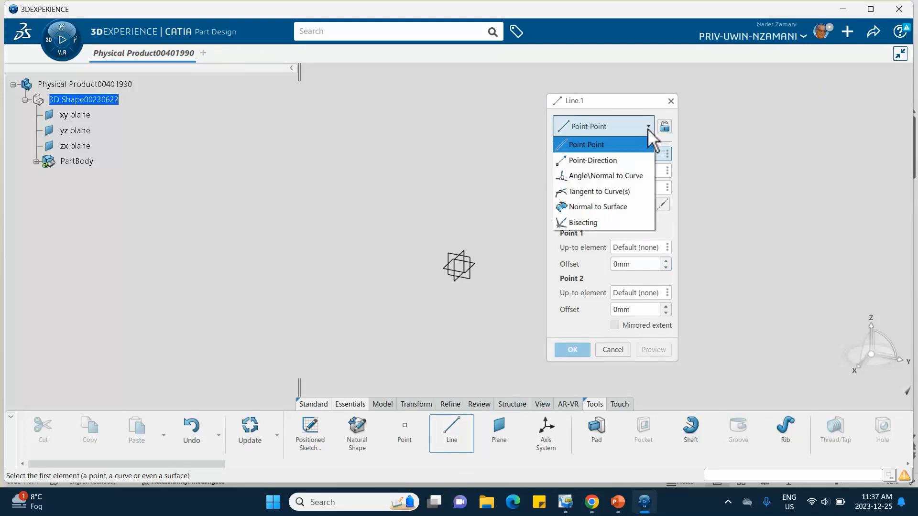
{"action": "left_click", "coordinate": [621, 159]}
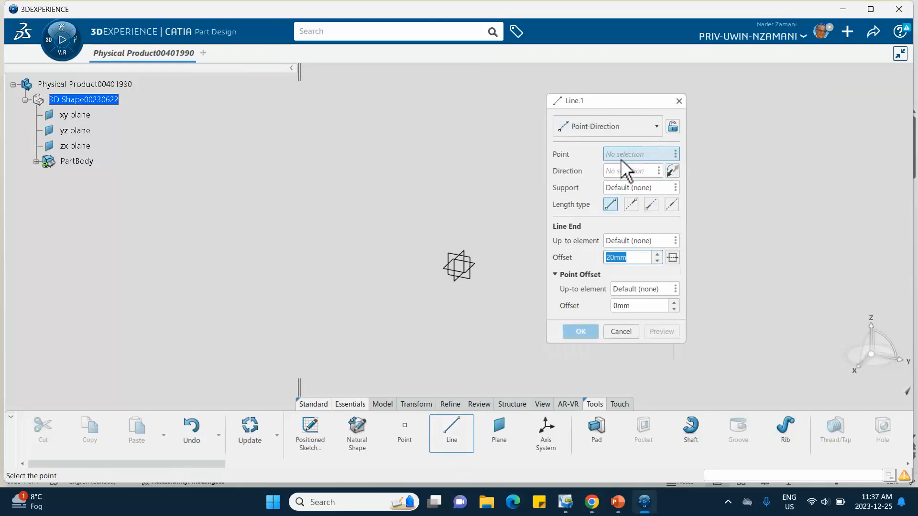
{"action": "left_click", "coordinate": [676, 153]}
{"action": "mouse_move", "coordinate": [689, 161]}
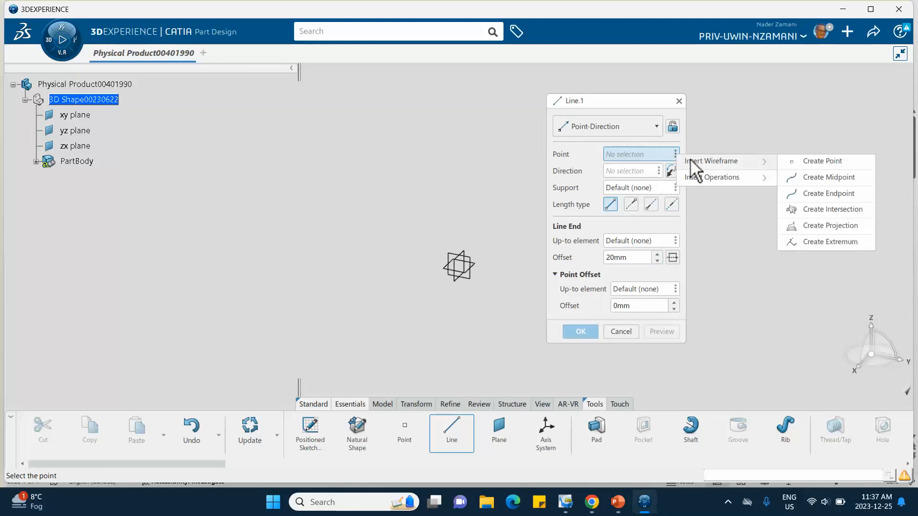
{"action": "left_click", "coordinate": [784, 163]}
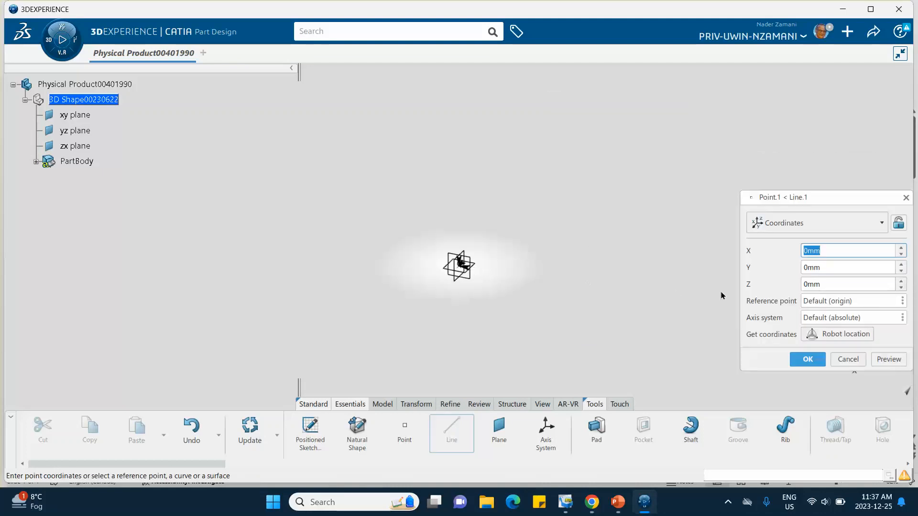
{"action": "left_click", "coordinate": [803, 361]}
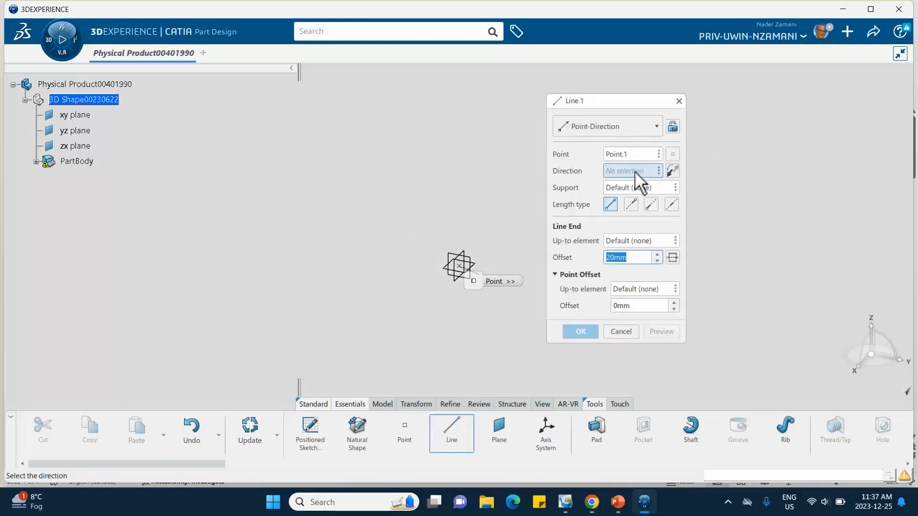
Direct the line along the Z axis with an end offset of 1000 mm and create it.
{"action": "right_click", "coordinate": [634, 172]}
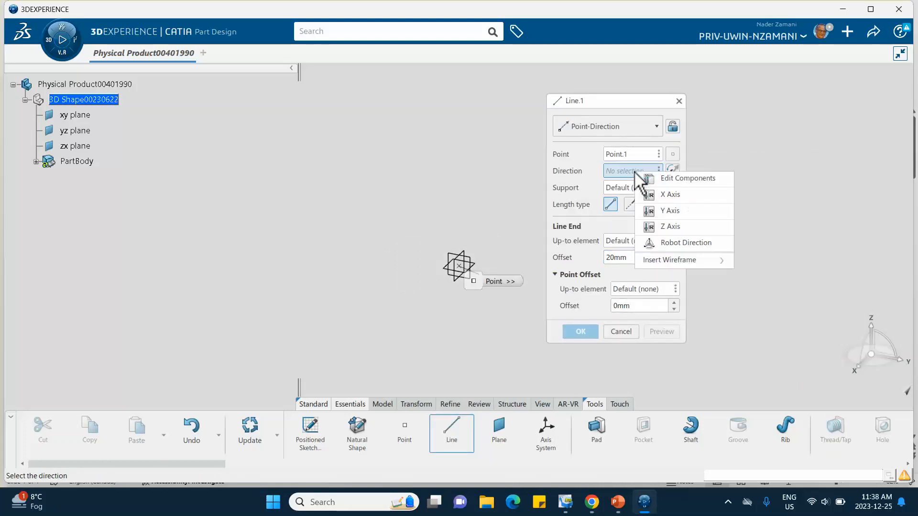
{"action": "left_click", "coordinate": [667, 227]}
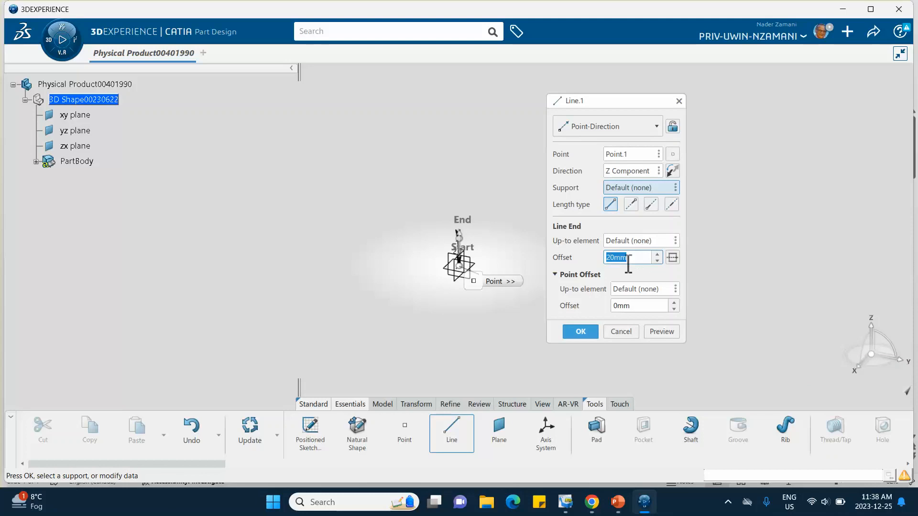
{"action": "left_click_drag", "start_coordinate": [631, 258], "coordinate": [588, 261]}
{"action": "left_click", "coordinate": [579, 331]}
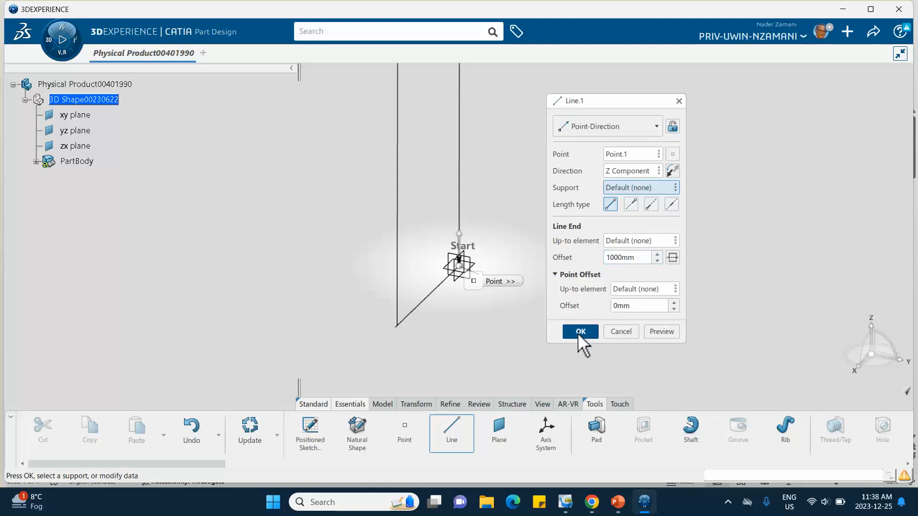
Create a separate point by coordinates, offset from the origin along the X axis only.
{"action": "middle_click_drag", "start_coordinate": [537, 233], "coordinate": [551, 300]}
{"action": "middle_click_drag", "start_coordinate": [518, 213], "coordinate": [515, 315]}
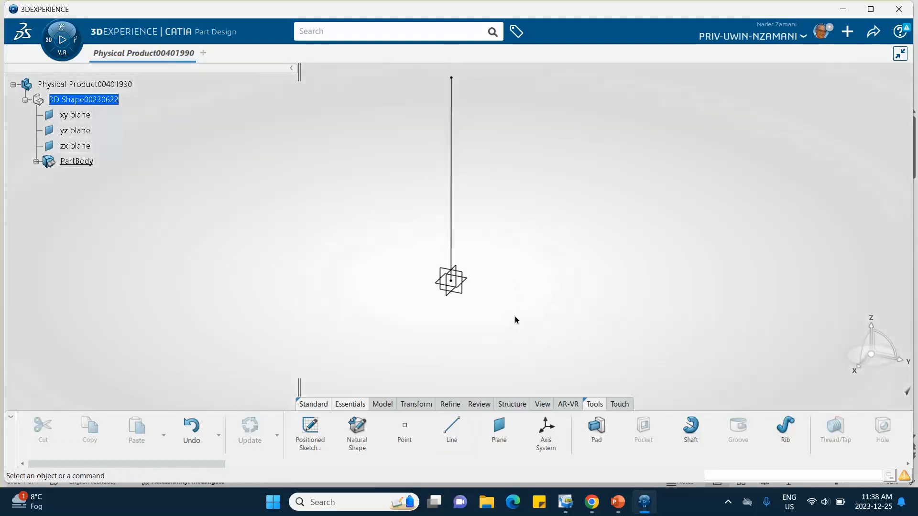
{"action": "middle_click_drag", "start_coordinate": [494, 226], "coordinate": [500, 265]}
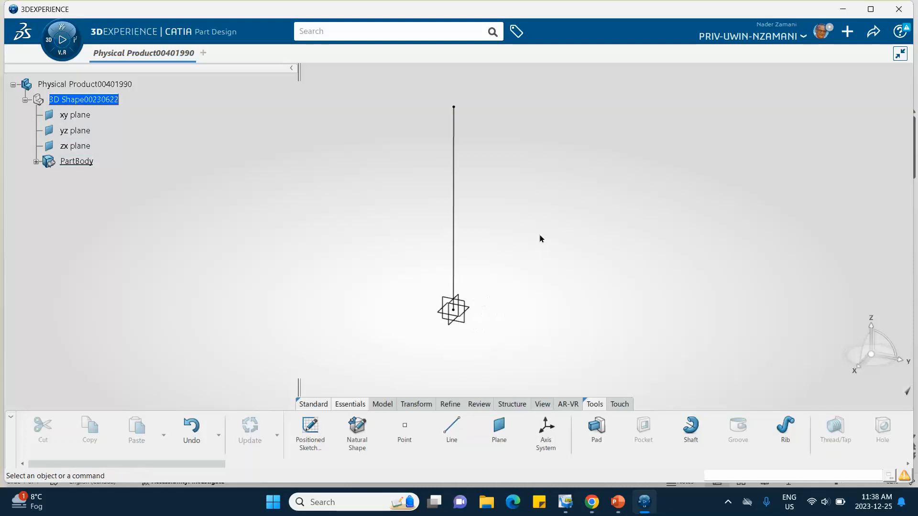
{"action": "left_click", "coordinate": [405, 435]}
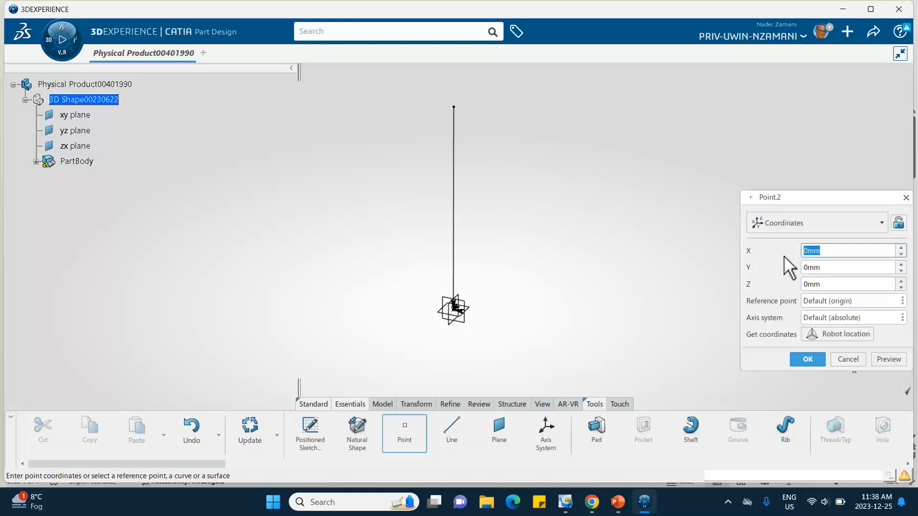
{"action": "left_click_drag", "start_coordinate": [840, 198], "coordinate": [809, 153]}
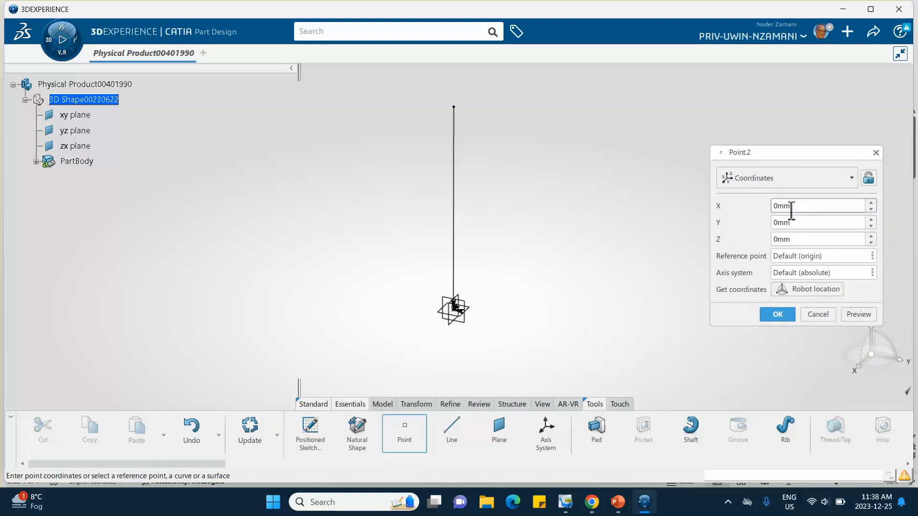
{"action": "left_click_drag", "start_coordinate": [791, 208], "coordinate": [753, 206]}
{"action": "left_click", "coordinate": [776, 314]}
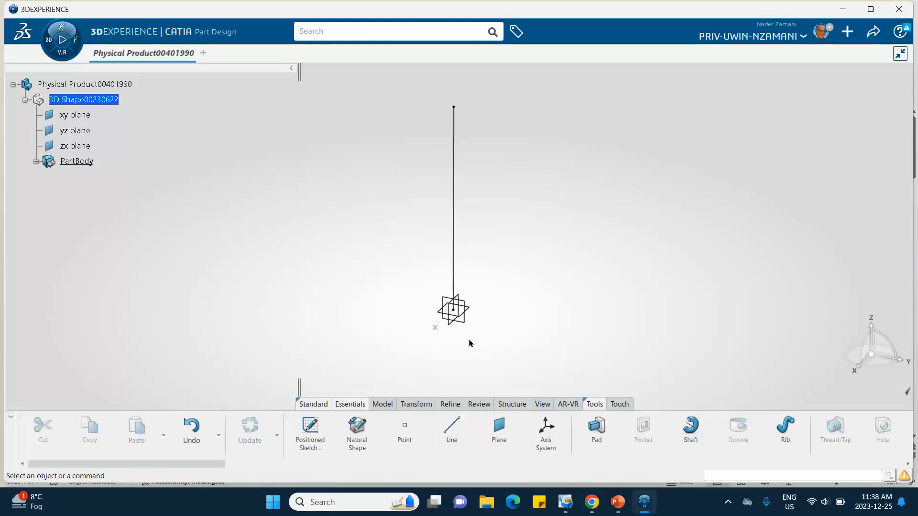
Create one core material named Steel_Dec25_2023 with the Simulation Domain, and close the material browser.
{"action": "middle_click_drag", "start_coordinate": [518, 249], "coordinate": [533, 262]}
{"action": "left_click", "coordinate": [528, 270]}
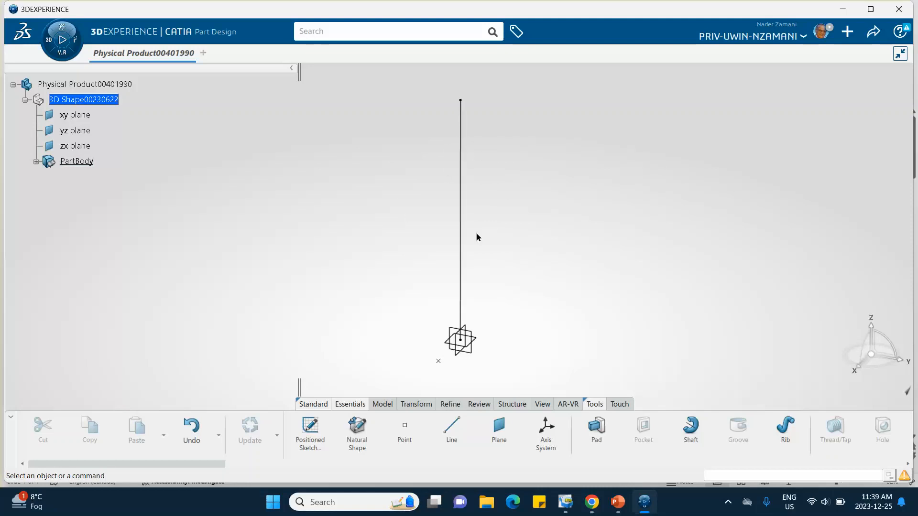
{"action": "left_click", "coordinate": [595, 405]}
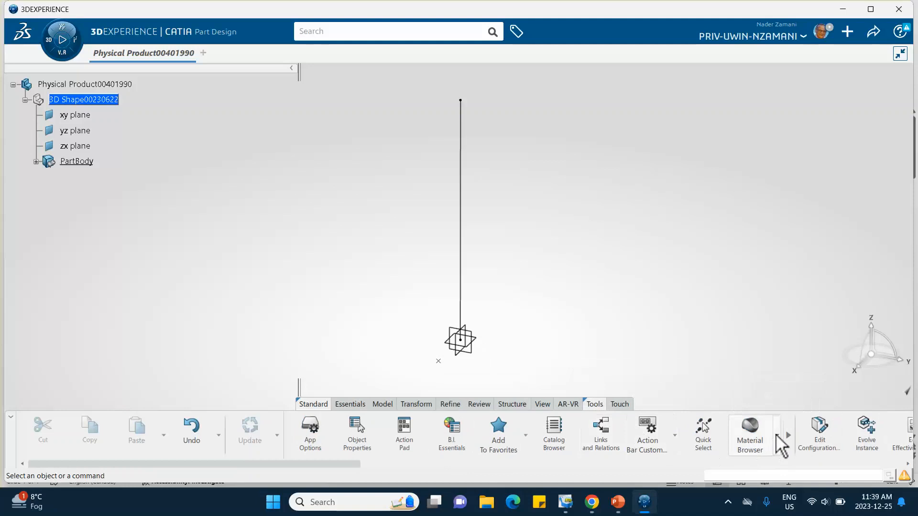
{"action": "left_click", "coordinate": [777, 435]}
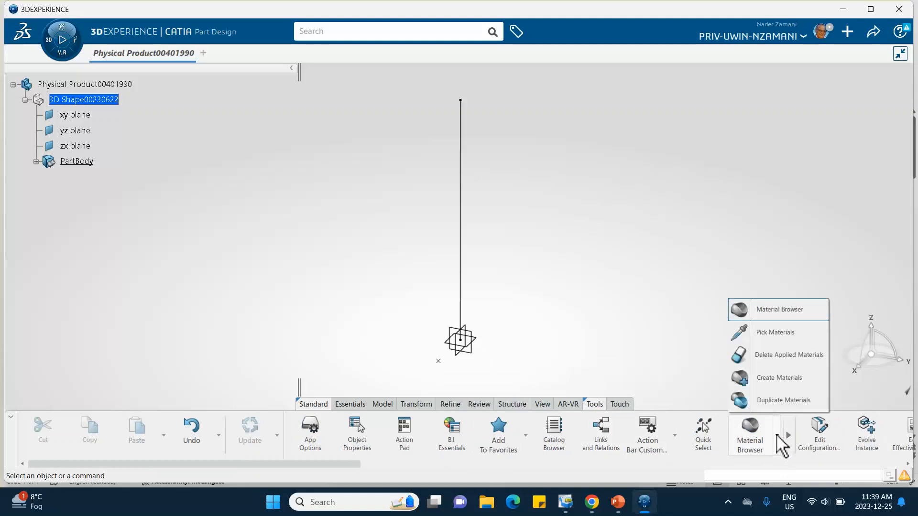
{"action": "left_click", "coordinate": [773, 402]}
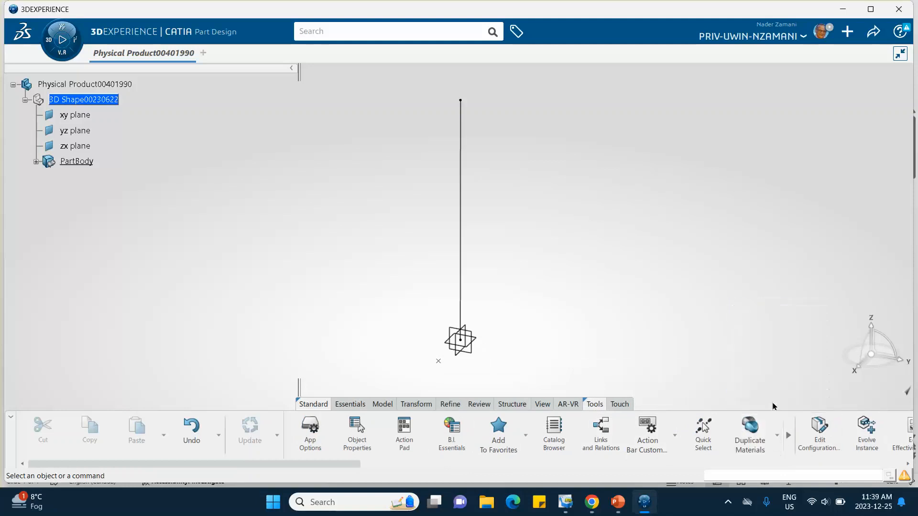
{"action": "left_click", "coordinate": [774, 433]}
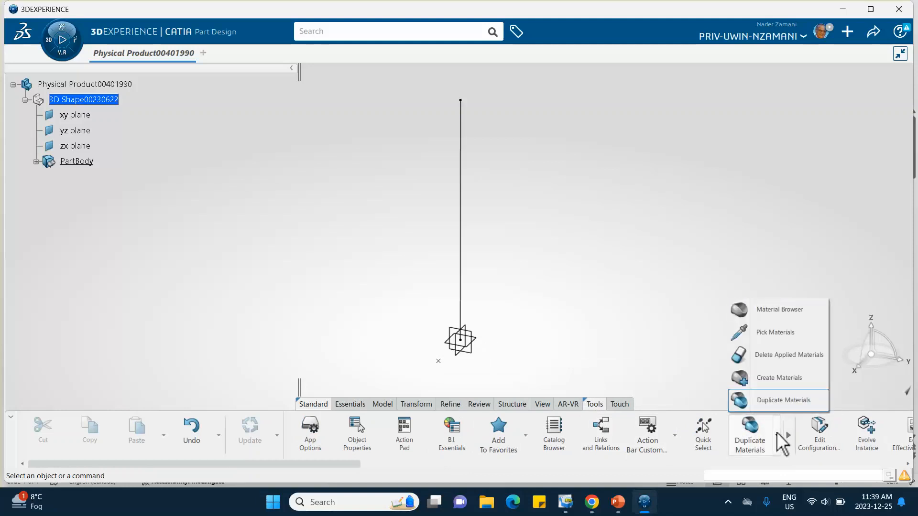
{"action": "left_click", "coordinate": [765, 377]}
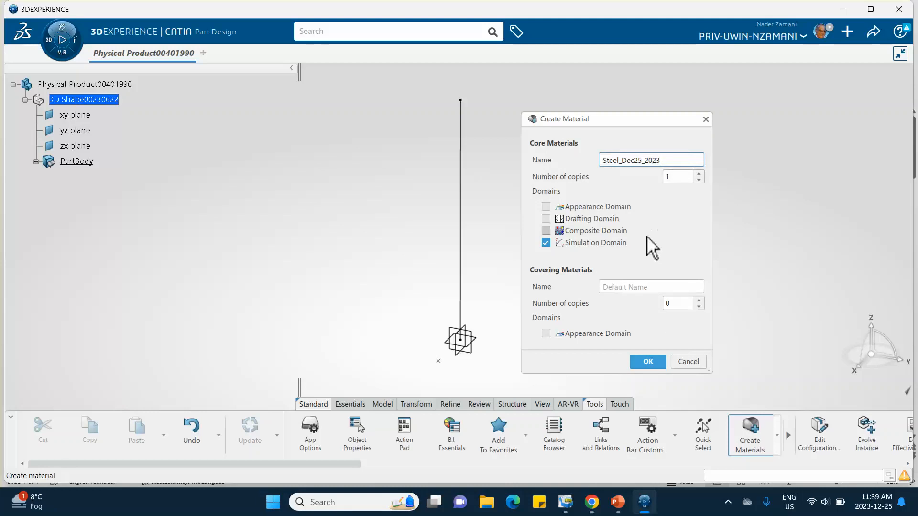
{"action": "left_click", "coordinate": [648, 363]}
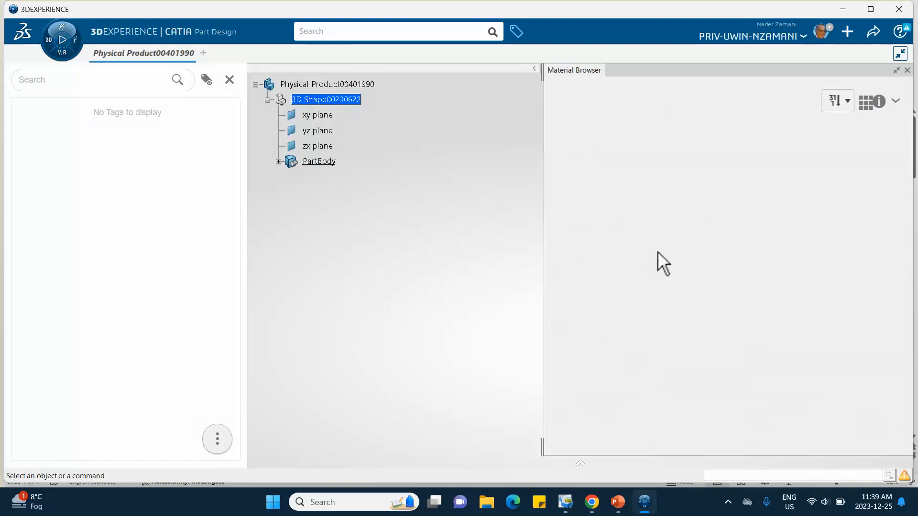
{"action": "left_click", "coordinate": [229, 80]}
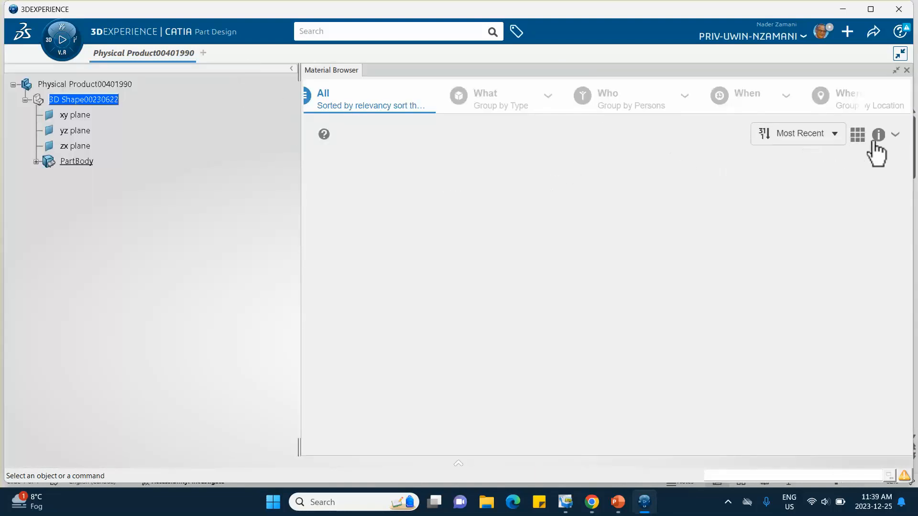
{"action": "left_click", "coordinate": [894, 136]}
{"action": "left_click", "coordinate": [858, 162]}
{"action": "left_click", "coordinate": [906, 70]}
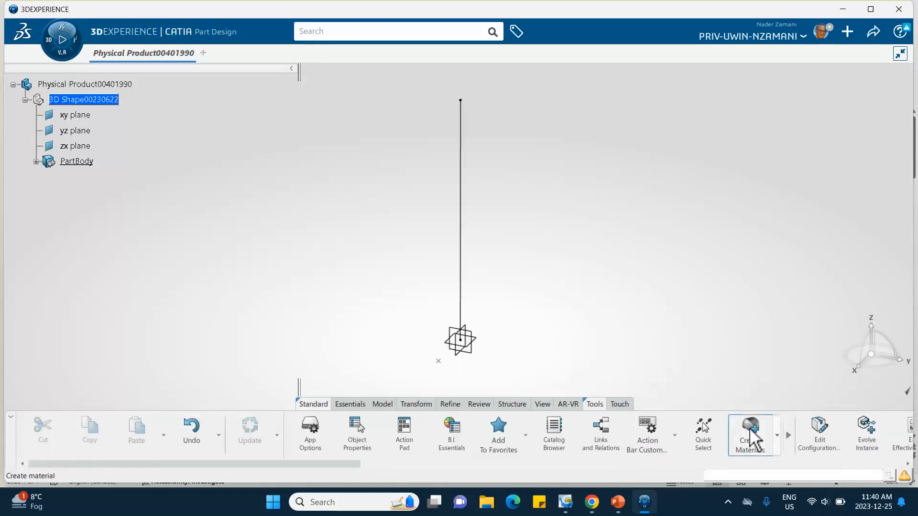
Create another core material named "Steel December 25, 2023" with the Simulation Domain.
{"action": "left_click", "coordinate": [751, 437]}
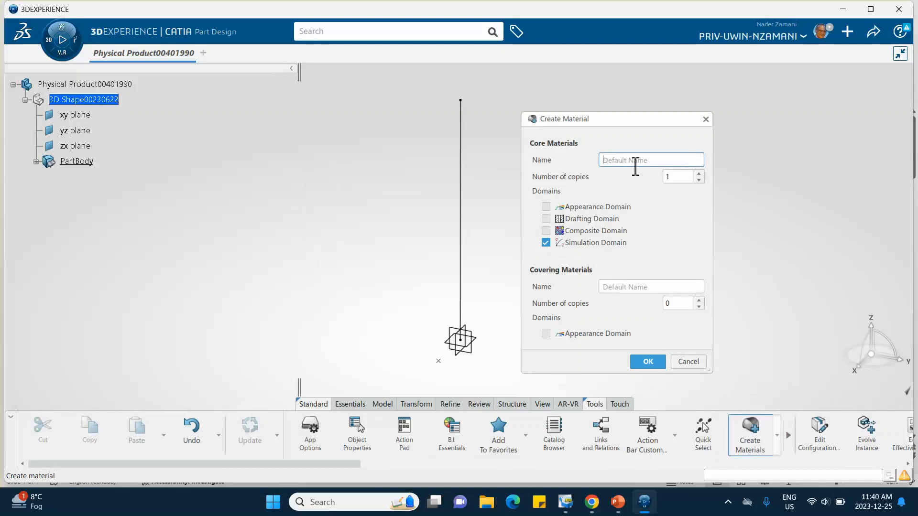
{"action": "type", "text": "Steel December 25, 2023"}
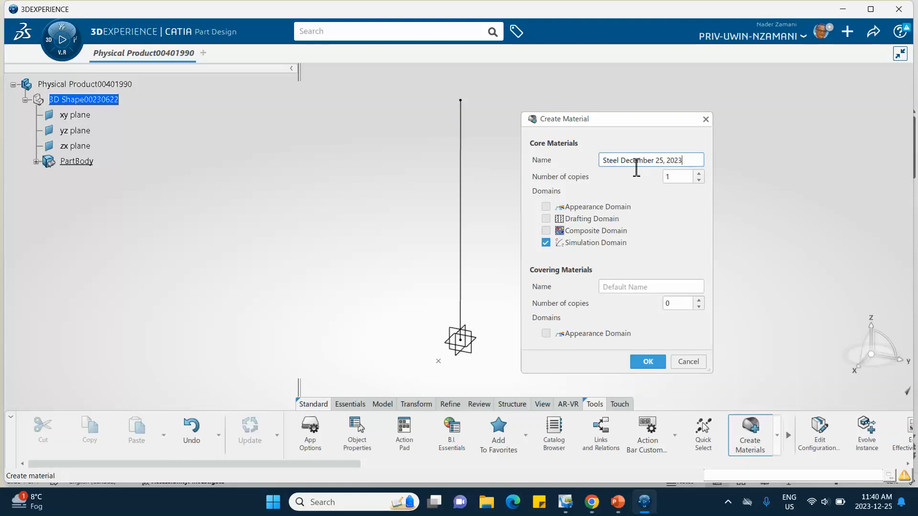
{"action": "left_click", "coordinate": [646, 361]}
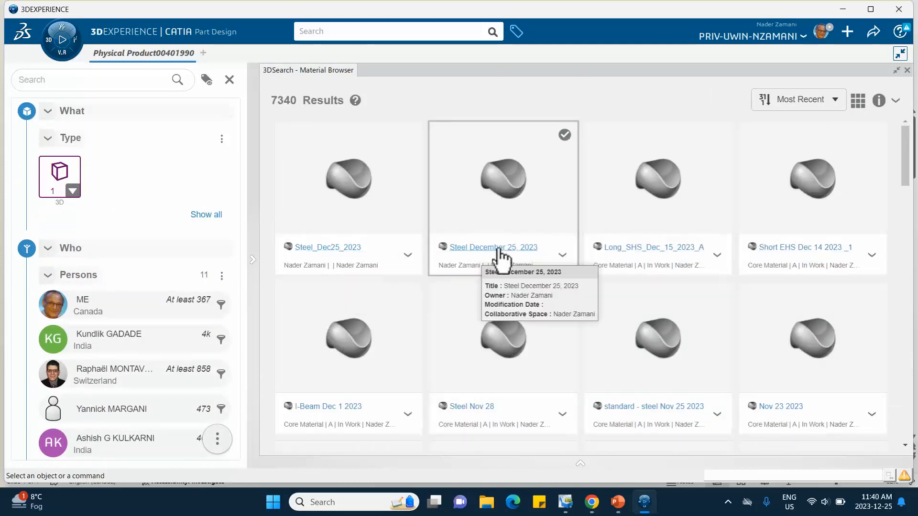
Apply the "Steel December 25, 2023" material to the top-level physical product.
{"action": "left_click", "coordinate": [562, 256]}
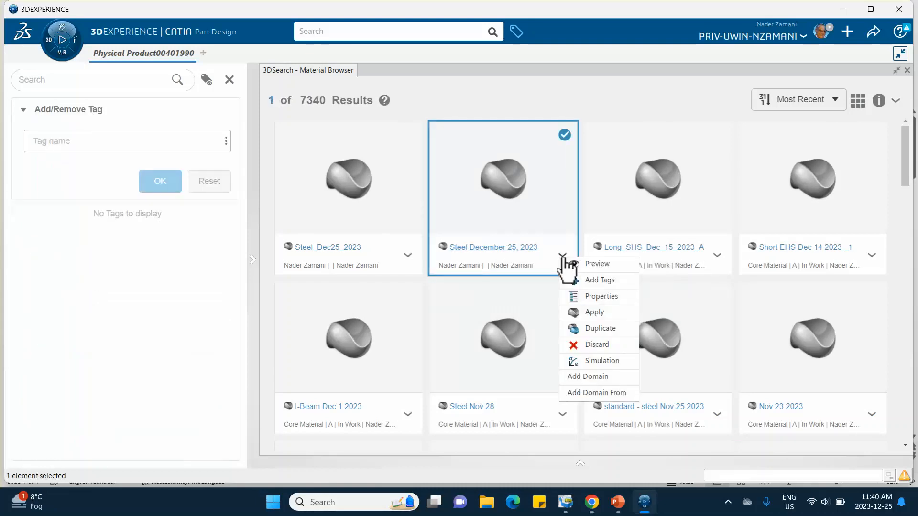
{"action": "left_click", "coordinate": [594, 312]}
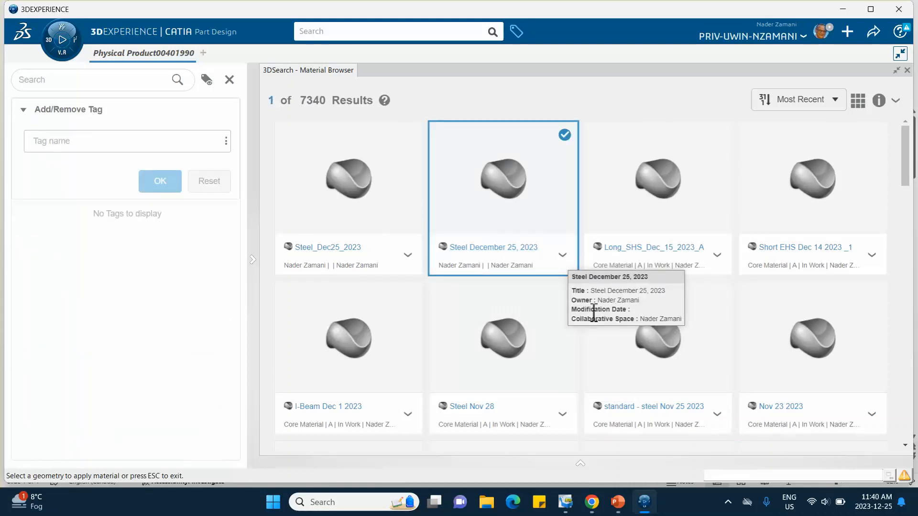
{"action": "left_click", "coordinate": [906, 70]}
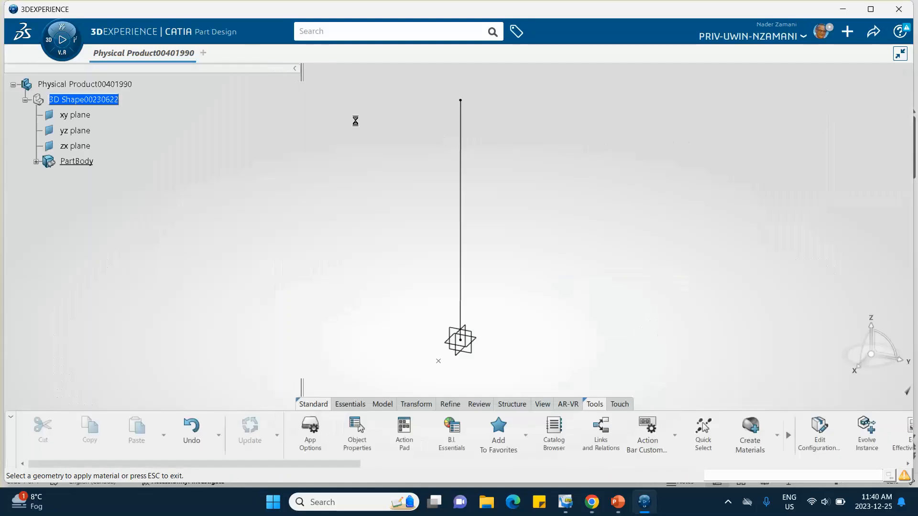
{"action": "left_click", "coordinate": [94, 86]}
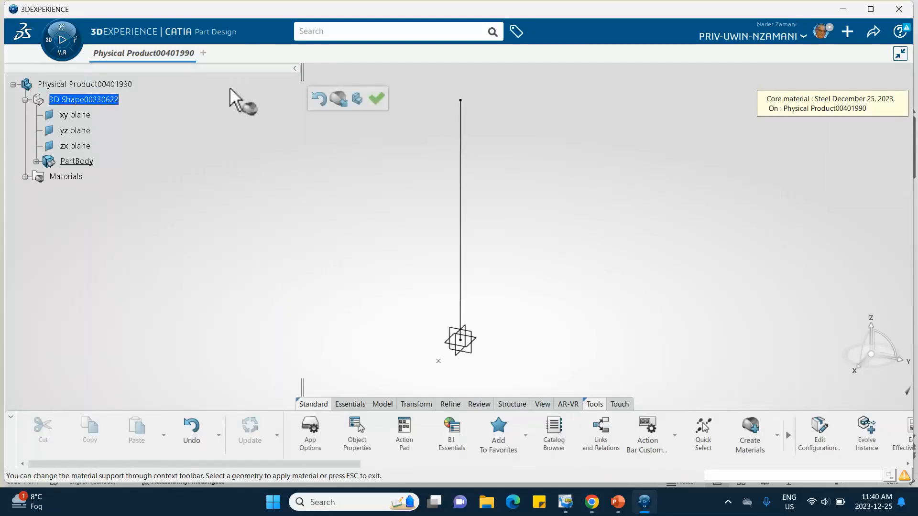
{"action": "left_click", "coordinate": [376, 99]}
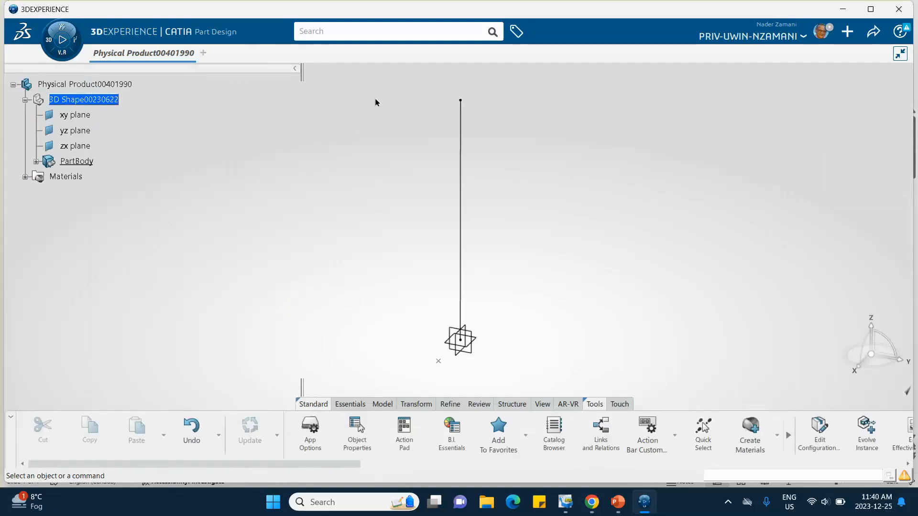
In the simulation domain of the "Steel December 25, 2023" material, enable the Elastic option under Abaqus Multiphysics, Mechanical, Elasticity.
{"action": "left_click", "coordinate": [25, 177]}
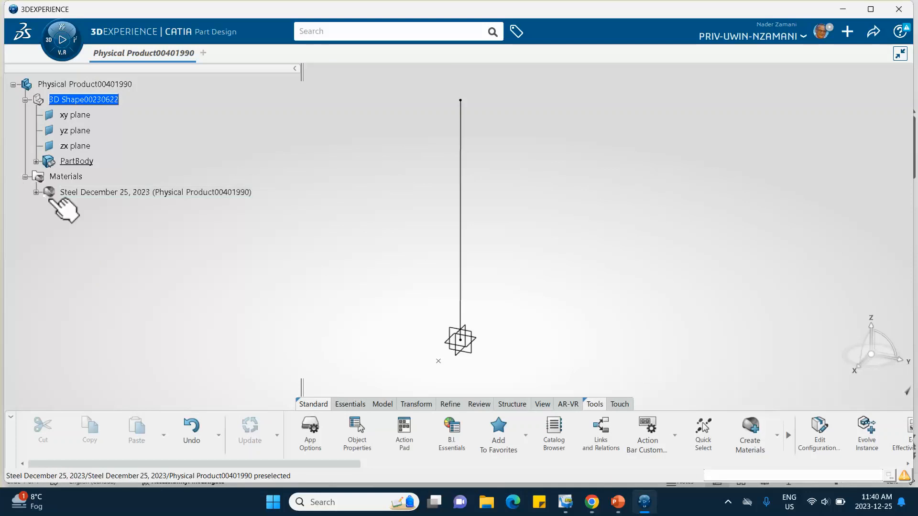
{"action": "left_click", "coordinate": [35, 193]}
{"action": "left_click", "coordinate": [90, 208]}
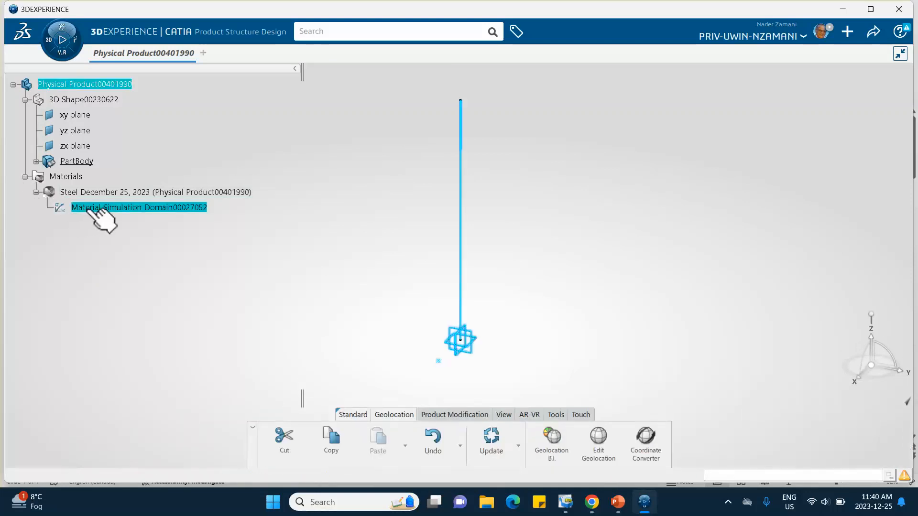
{"action": "double_click", "coordinate": [123, 206]}
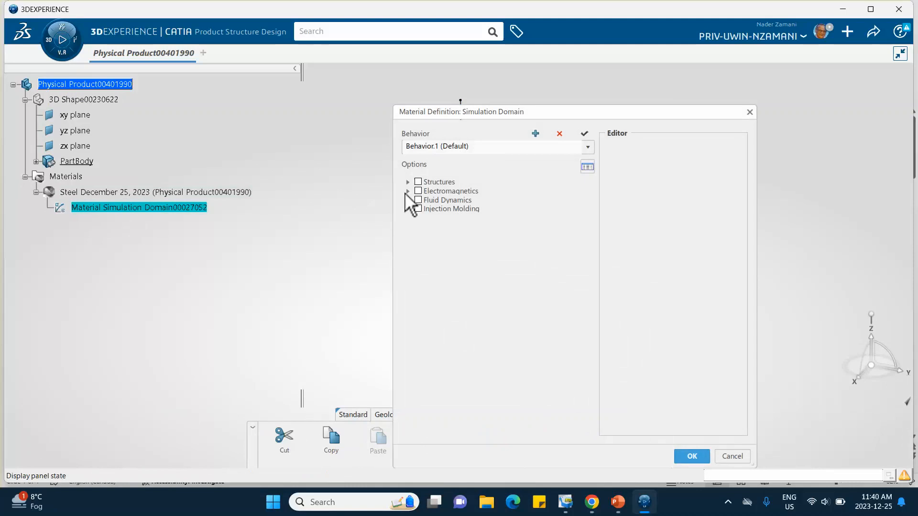
{"action": "left_click", "coordinate": [408, 182]}
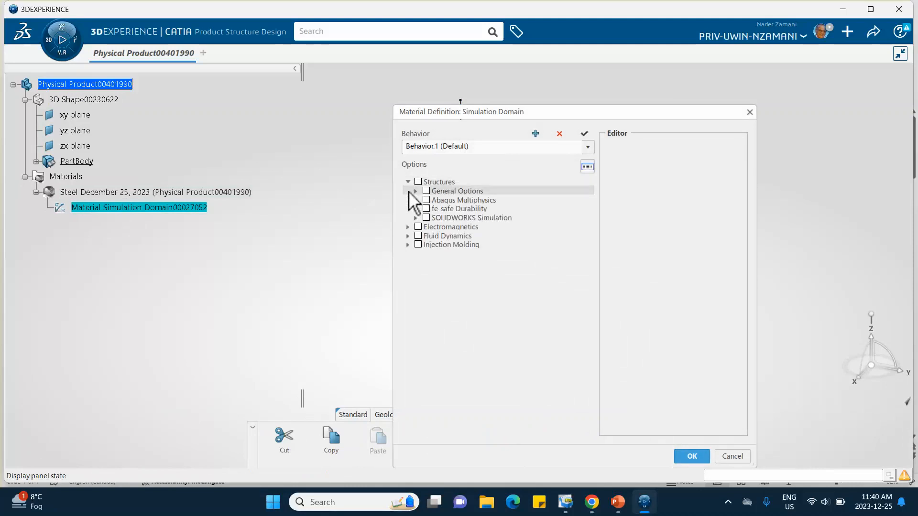
{"action": "left_click", "coordinate": [415, 192]}
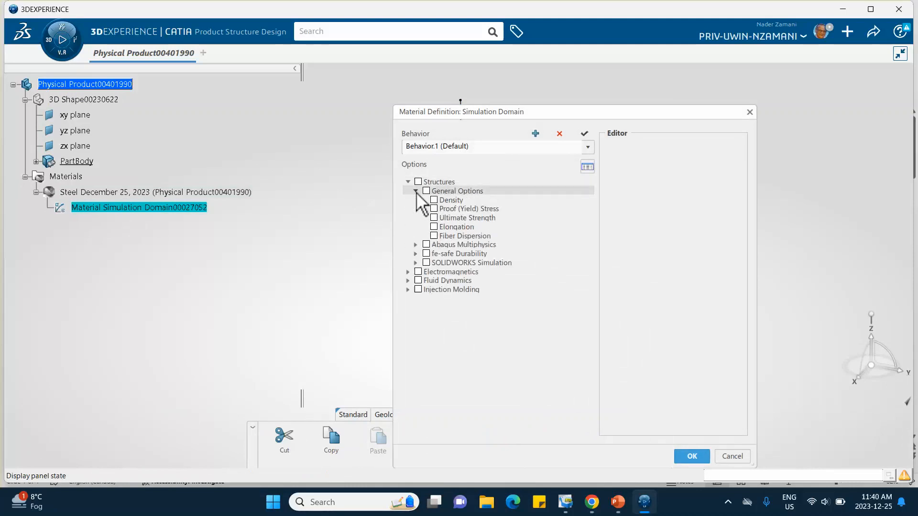
{"action": "left_click", "coordinate": [415, 191]}
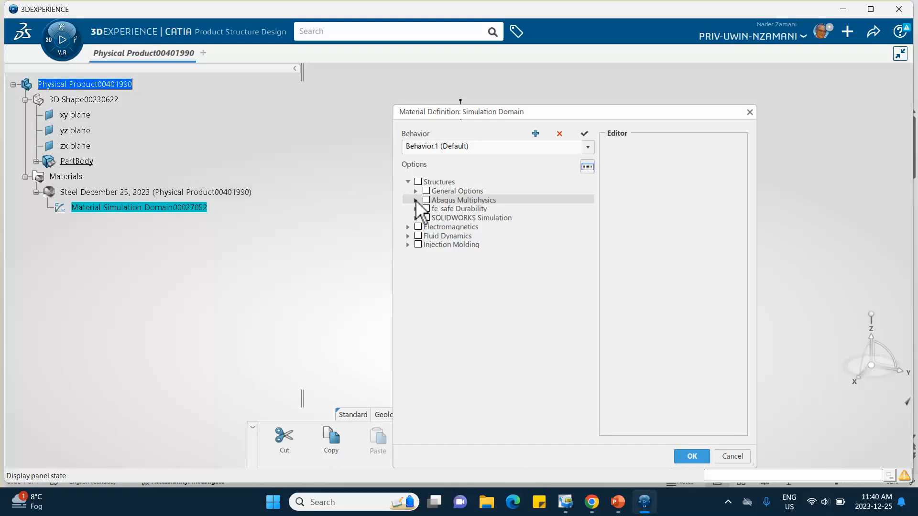
{"action": "left_click", "coordinate": [416, 200]}
{"action": "left_click", "coordinate": [424, 209]}
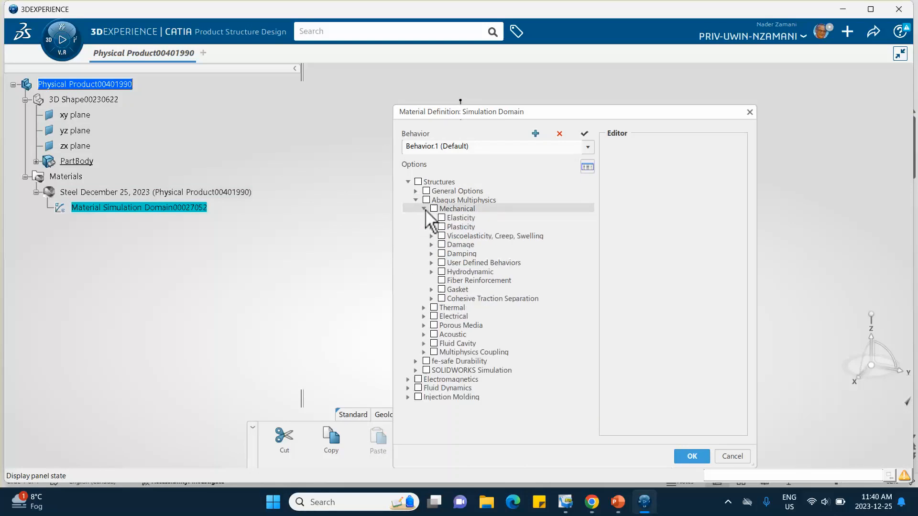
{"action": "left_click", "coordinate": [431, 218]}
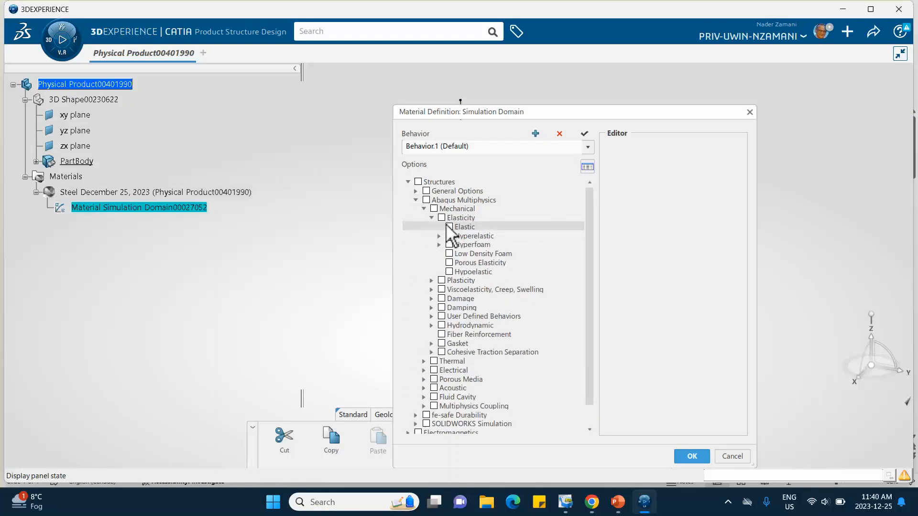
{"action": "left_click", "coordinate": [451, 227]}
Set the elastic Young's modulus to 200000 MPa and Poisson's ratio to 0.3, accept the material definition and clear the selection.
{"action": "double_click", "coordinate": [693, 208]}
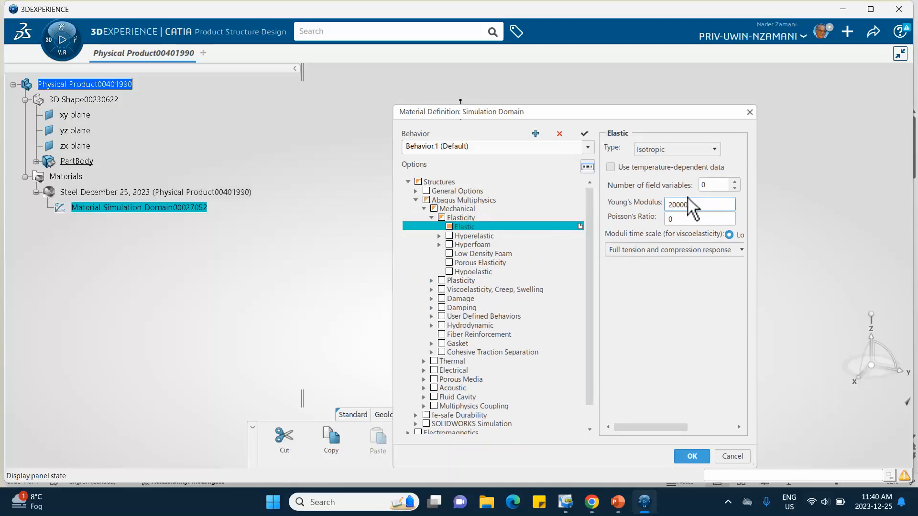
{"action": "type", "text": "200000"}
{"action": "double_click", "coordinate": [687, 219]}
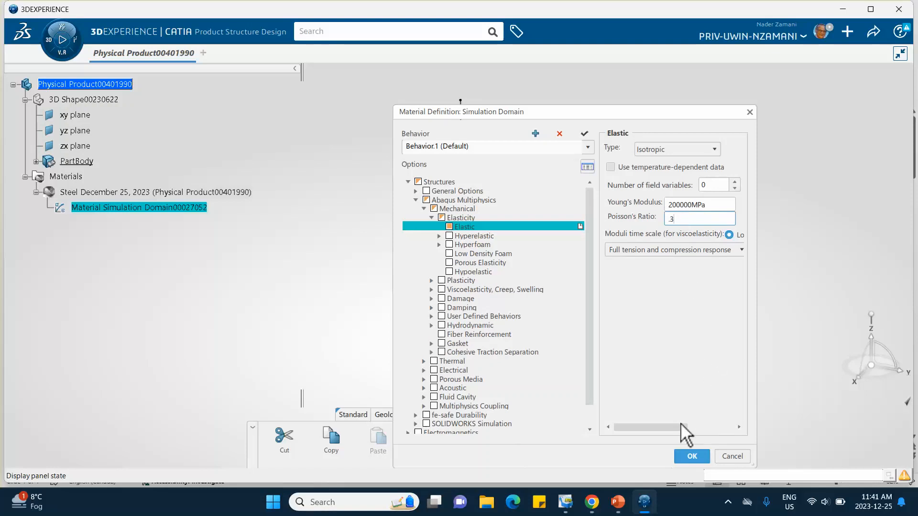
{"action": "left_click", "coordinate": [693, 457]}
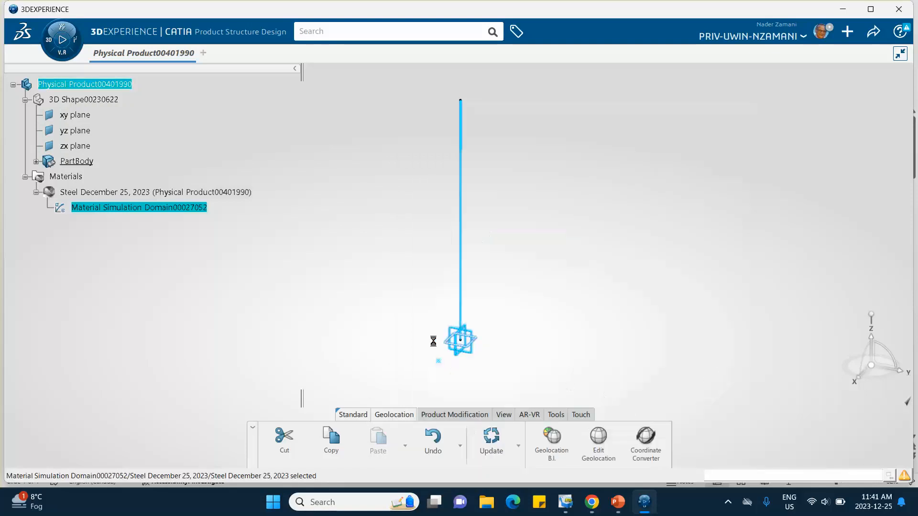
{"action": "left_click", "coordinate": [430, 340]}
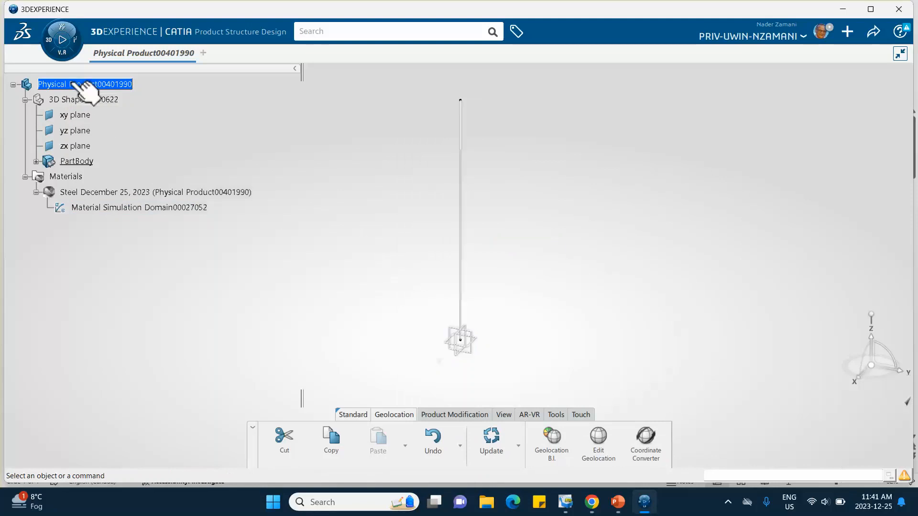
Switch to the Structural Model Creation app and create an Empty FEM for the physical product.
{"action": "left_click", "coordinate": [46, 42]}
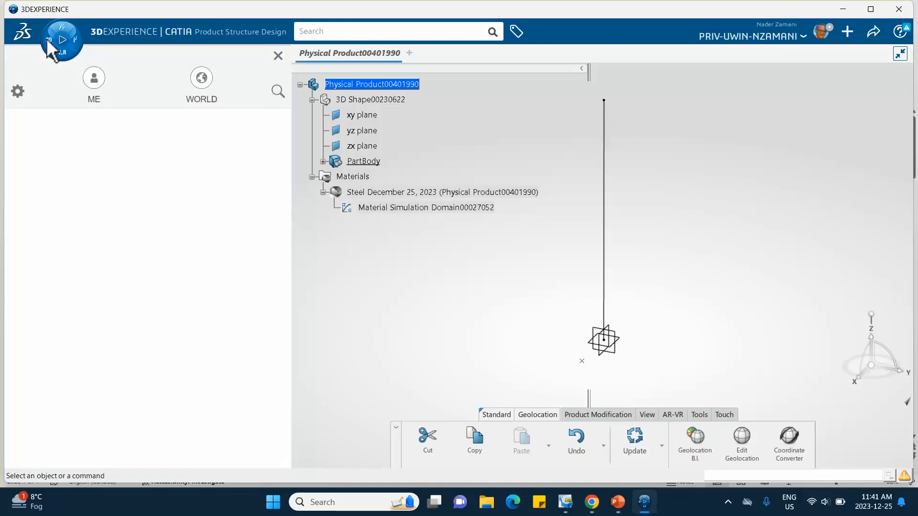
{"action": "scroll", "coordinate": [104, 267], "scroll_direction": "down", "scroll_amount": 3}
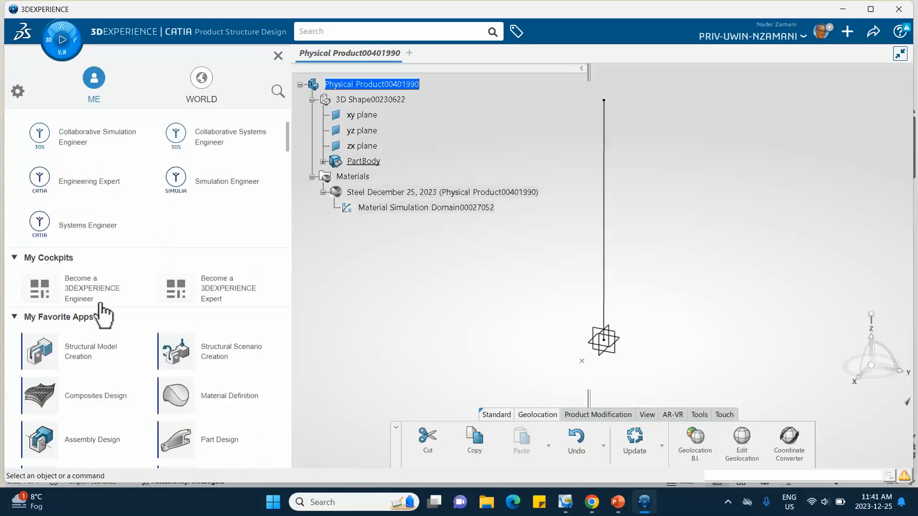
{"action": "left_click", "coordinate": [91, 365]}
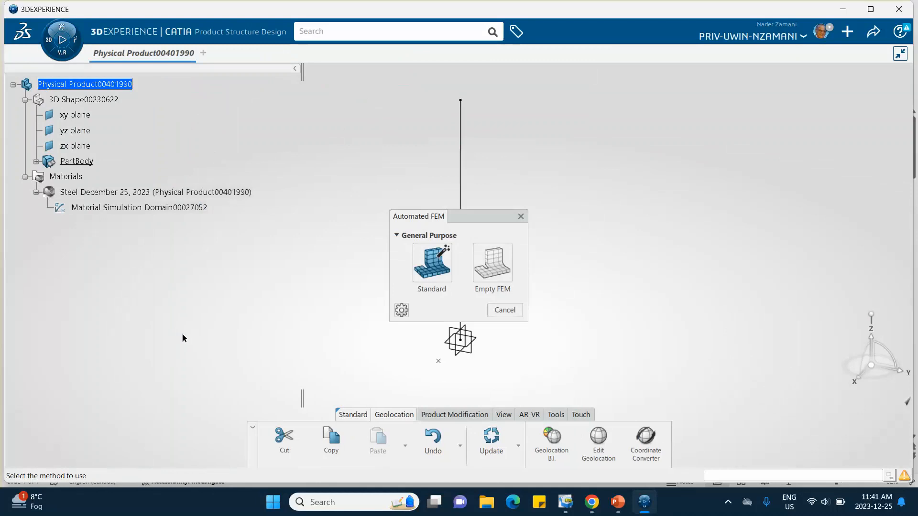
{"action": "left_click", "coordinate": [495, 267]}
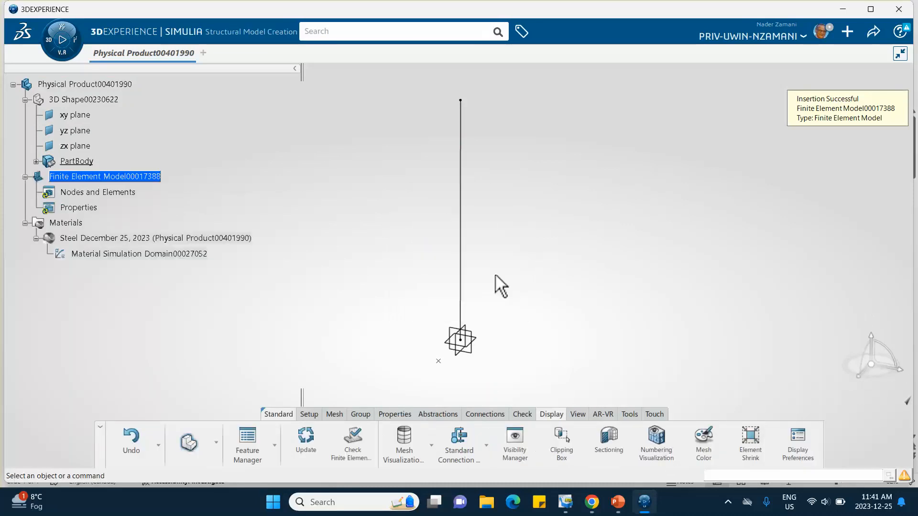
Create a beam mesh on the PartBody line with linear elements and a 100 mm mesh size, and generate it.
{"action": "left_click", "coordinate": [336, 414]}
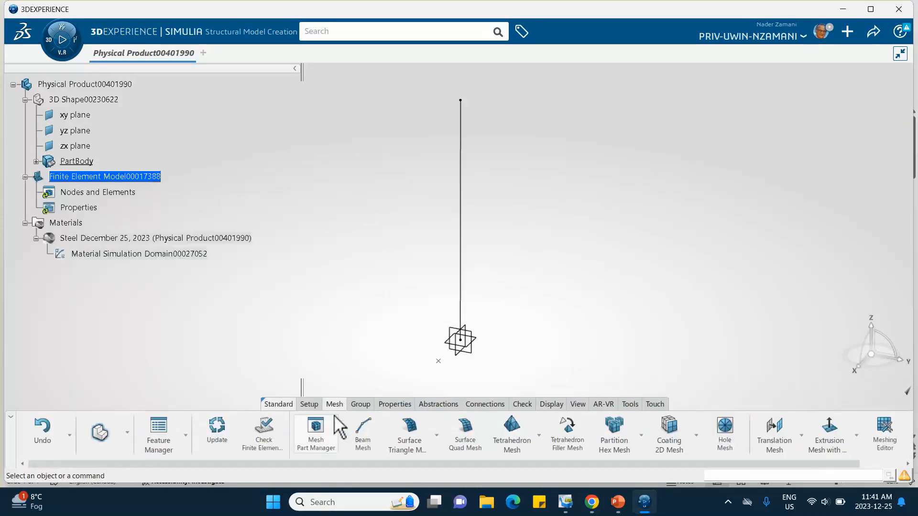
{"action": "left_click", "coordinate": [366, 440]}
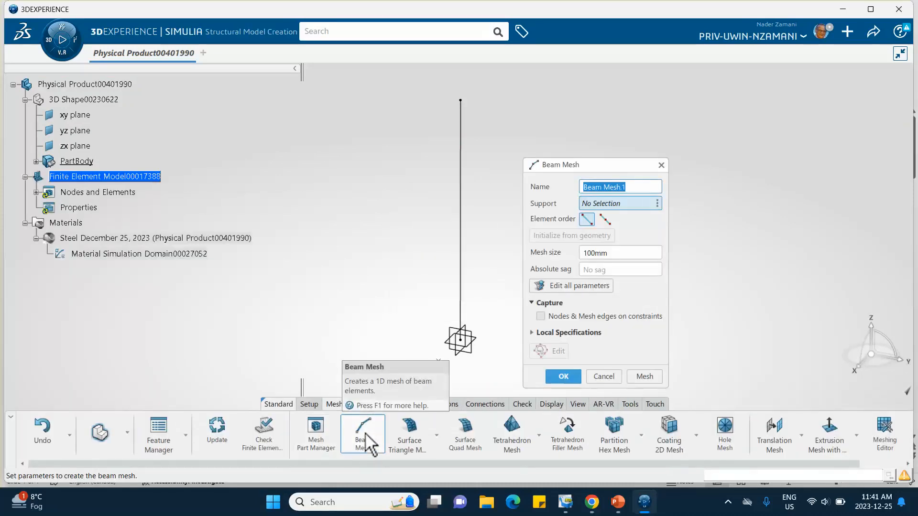
{"action": "left_click", "coordinate": [461, 261]}
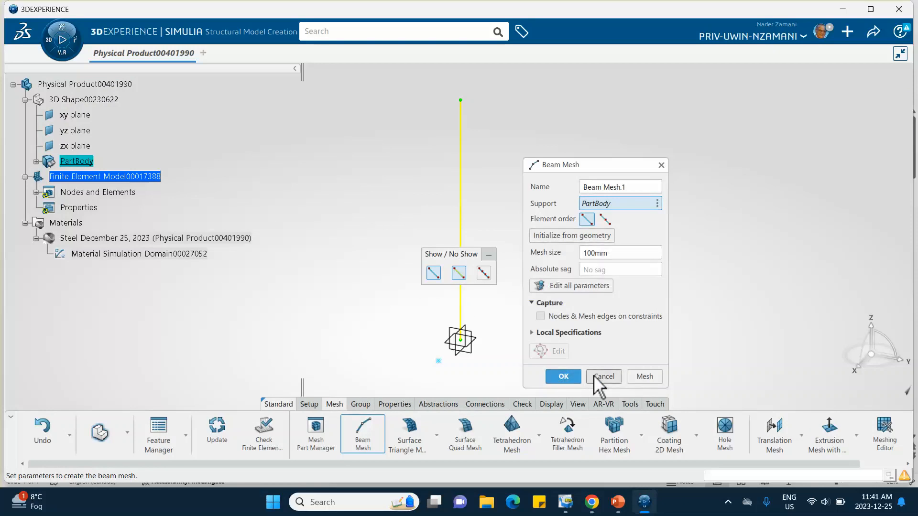
{"action": "left_click", "coordinate": [644, 376]}
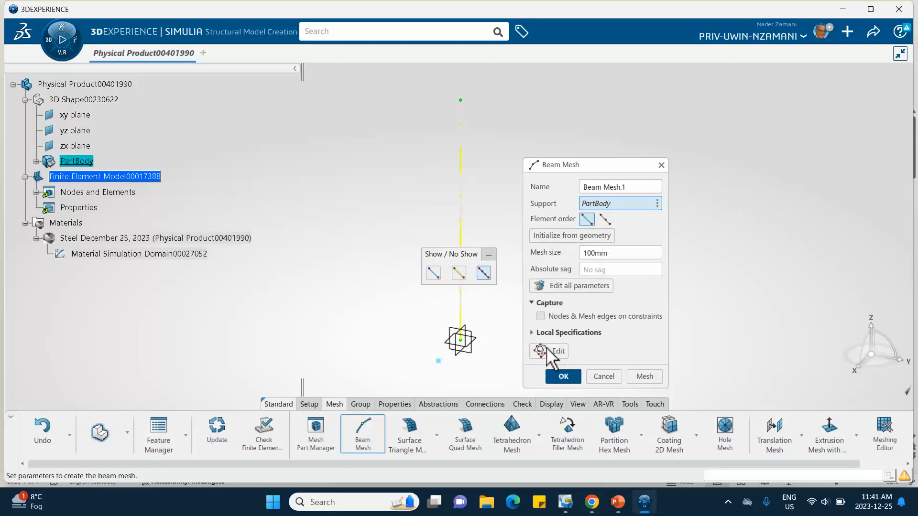
{"action": "left_click", "coordinate": [560, 375]}
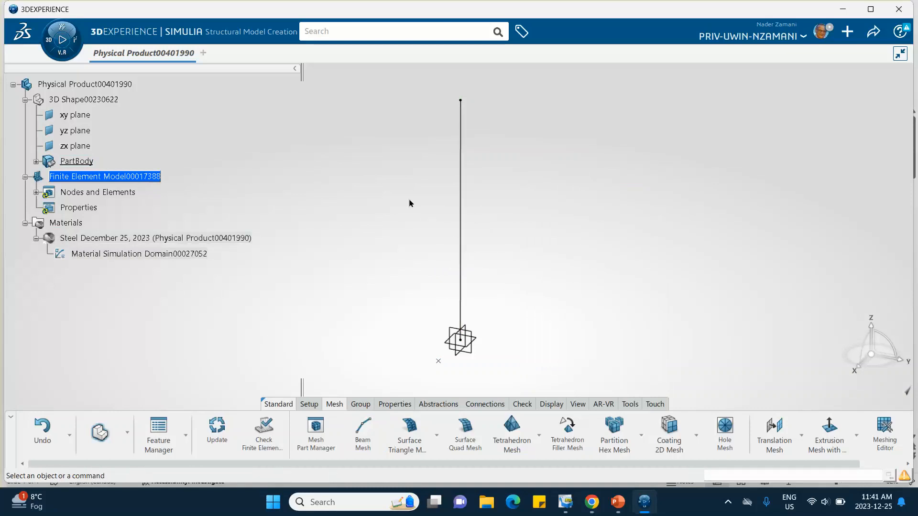
Start a new beam profile and name it "cricular R60mm".
{"action": "left_click", "coordinate": [395, 404]}
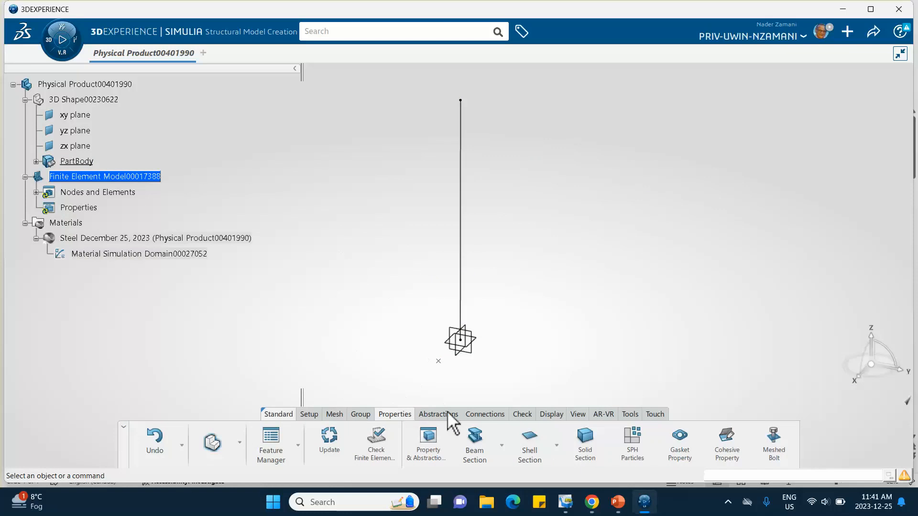
{"action": "left_click", "coordinate": [501, 446]}
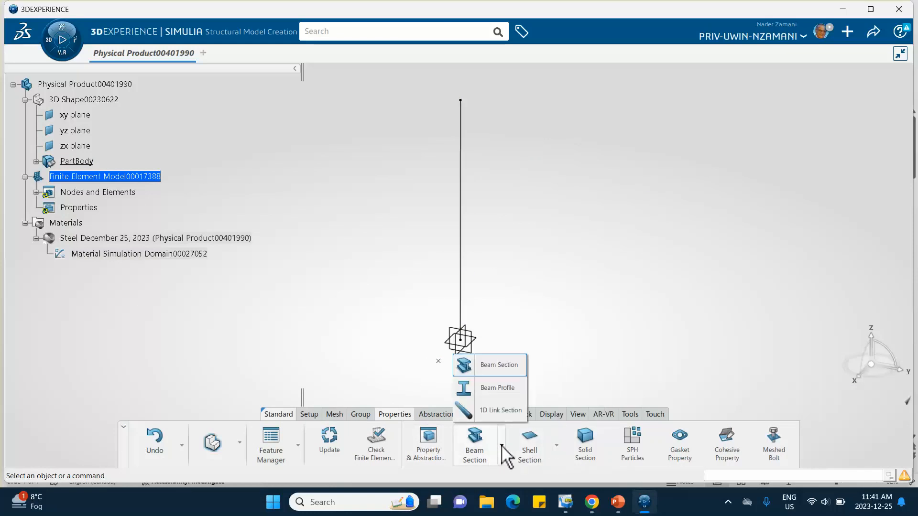
{"action": "left_click", "coordinate": [501, 389]}
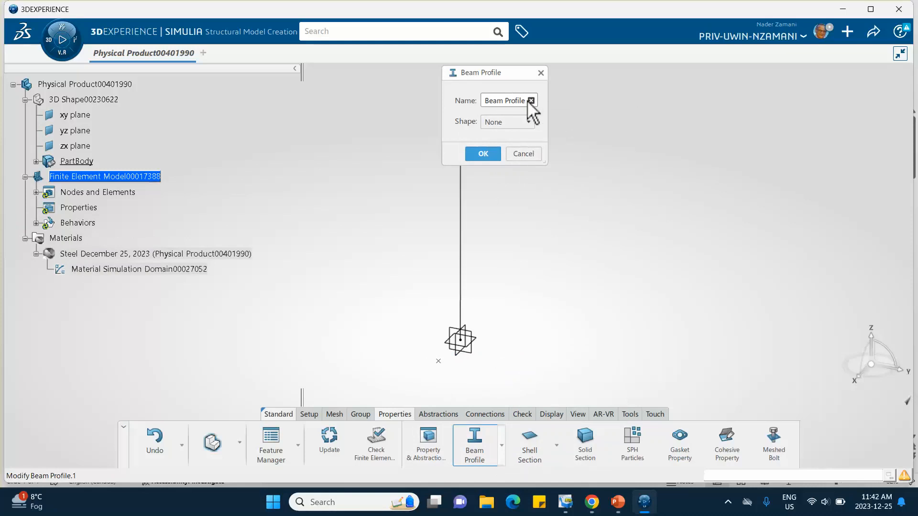
{"action": "left_click", "coordinate": [531, 100]}
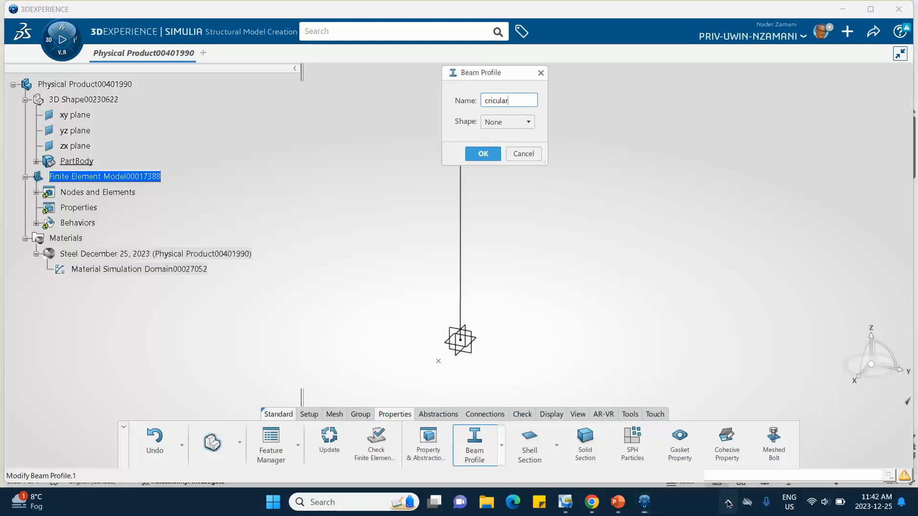
{"action": "left_click", "coordinate": [727, 502]}
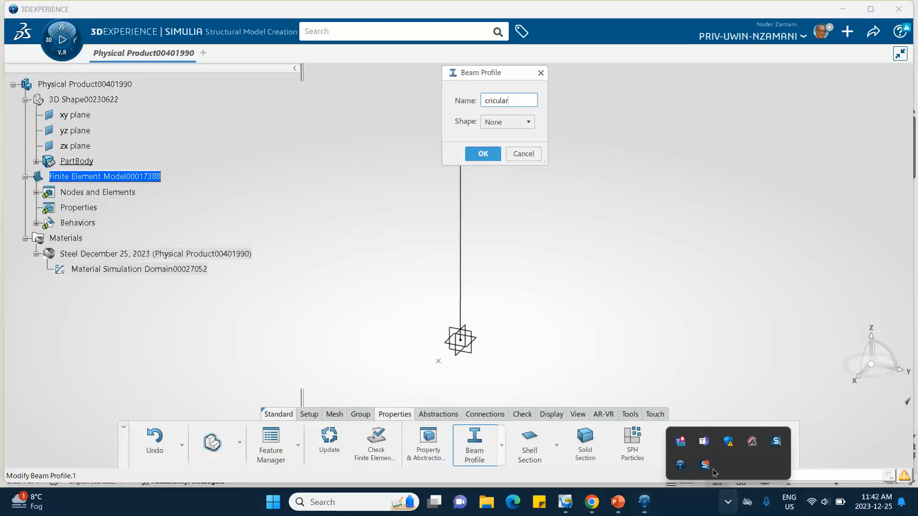
{"action": "double_click", "coordinate": [520, 99]}
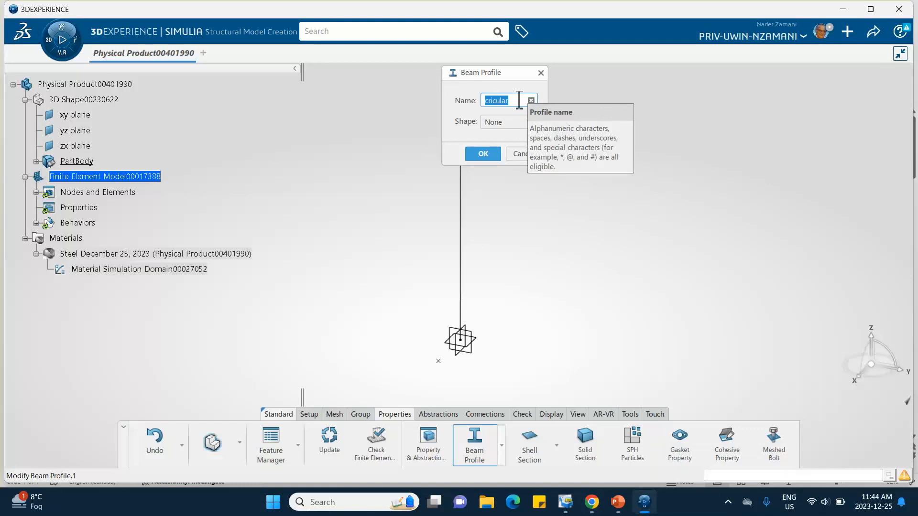
{"action": "left_click", "coordinate": [519, 99]}
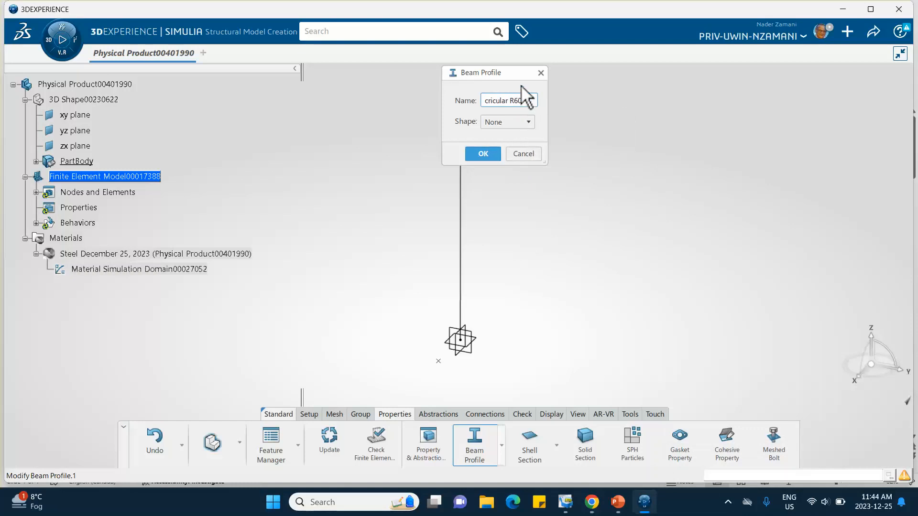
{"action": "type", "text": "R60mm"}
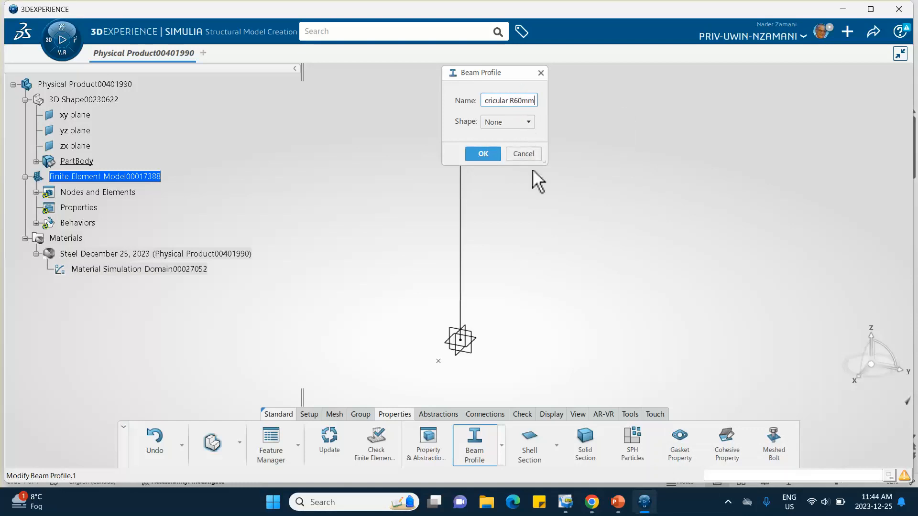
Give the beam profile a Circular shape, enter its radius, create it and expand Behaviors in the tree to show it.
{"action": "left_click", "coordinate": [528, 122]}
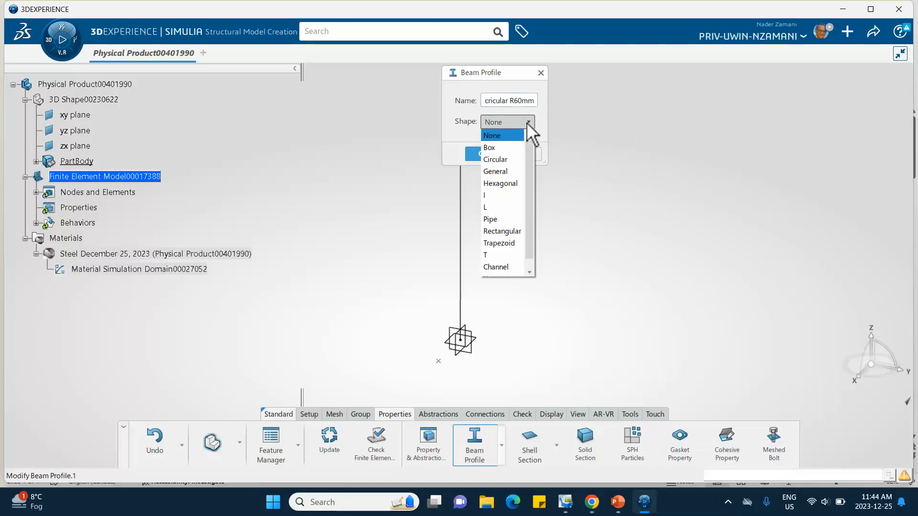
{"action": "left_click", "coordinate": [511, 159]}
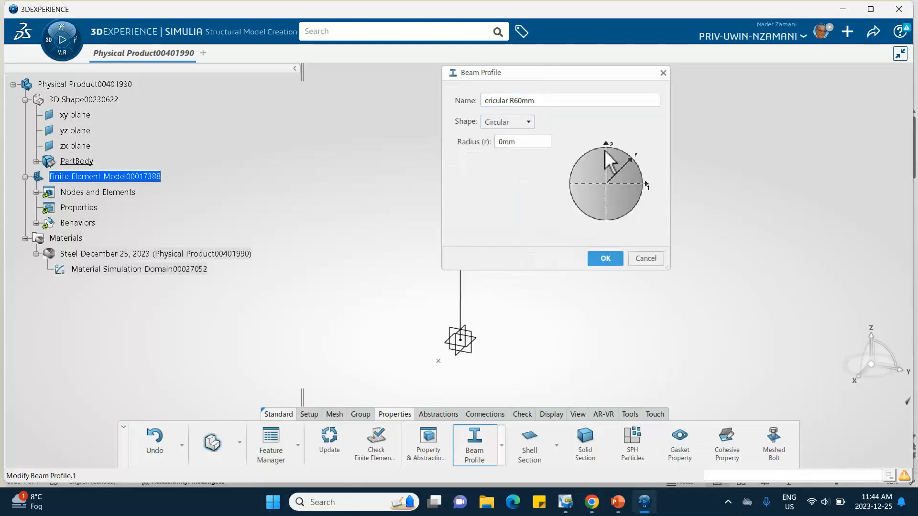
{"action": "double_click", "coordinate": [518, 142]}
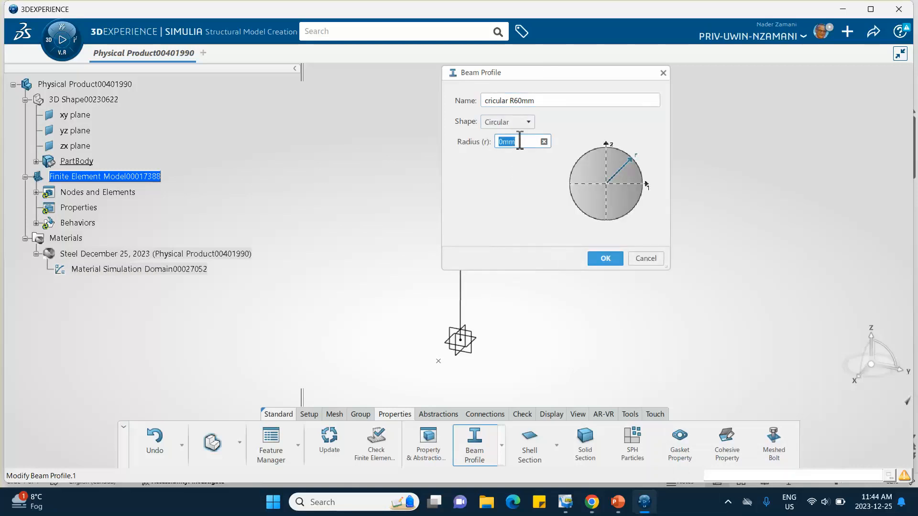
{"action": "left_click", "coordinate": [600, 255]}
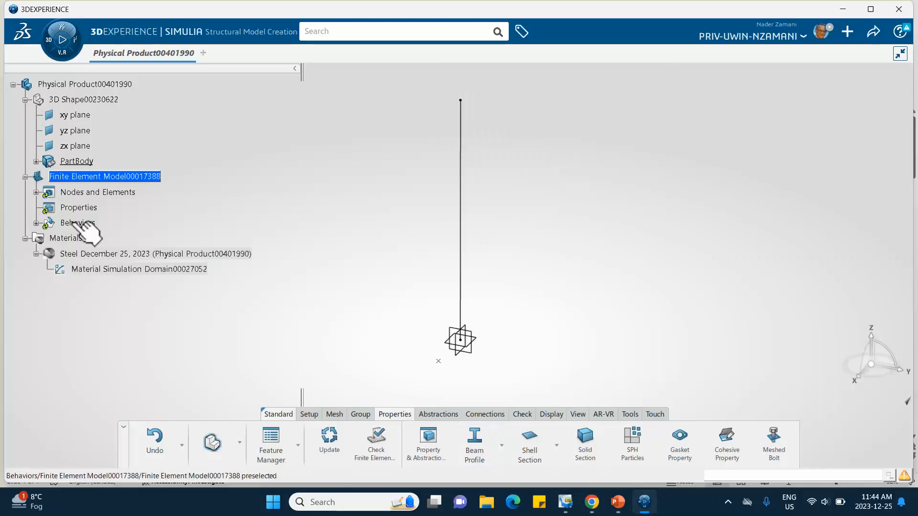
{"action": "left_click", "coordinate": [35, 223]}
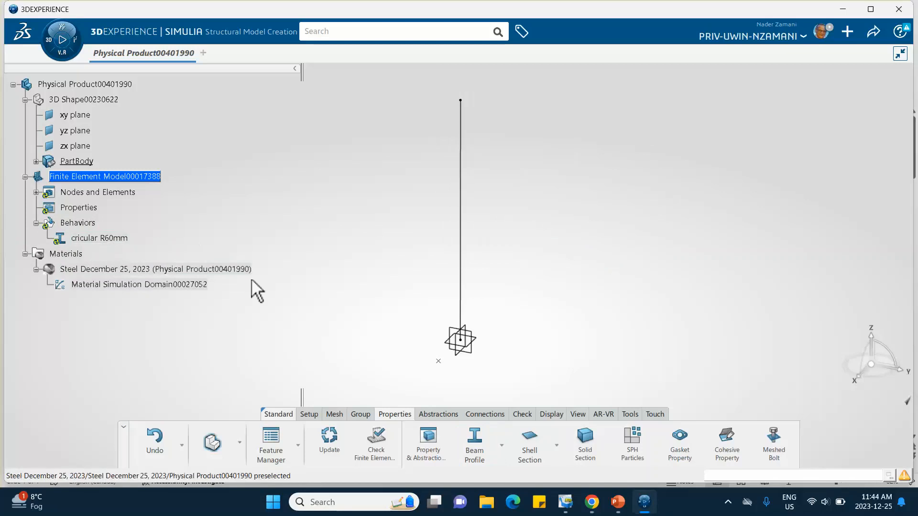
Start a beam section on the vertical line with the cricular R60mm profile and activate its orientation geometry selection.
{"action": "left_click", "coordinate": [502, 446]}
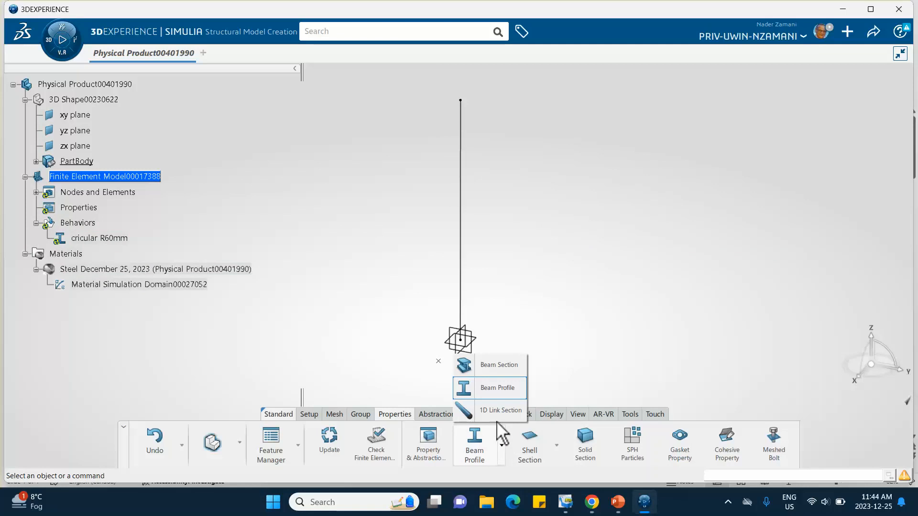
{"action": "left_click", "coordinate": [493, 366]}
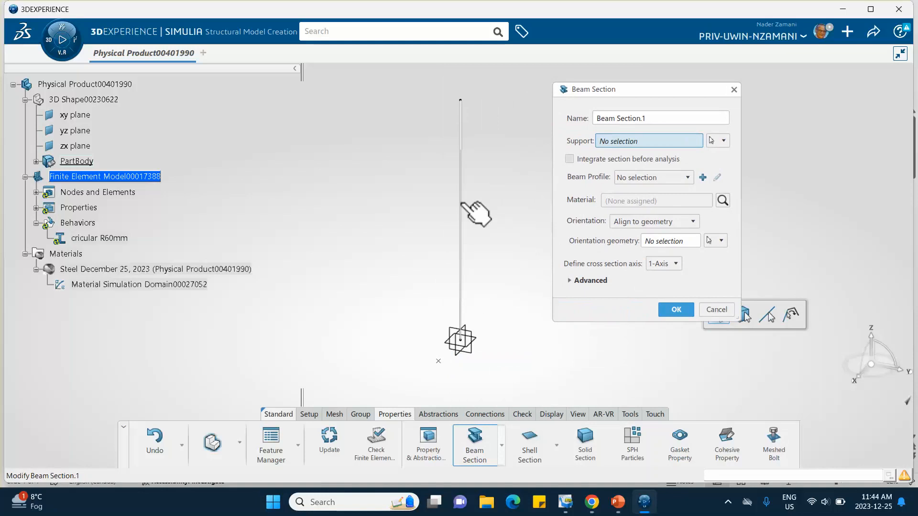
{"action": "left_click", "coordinate": [461, 203]}
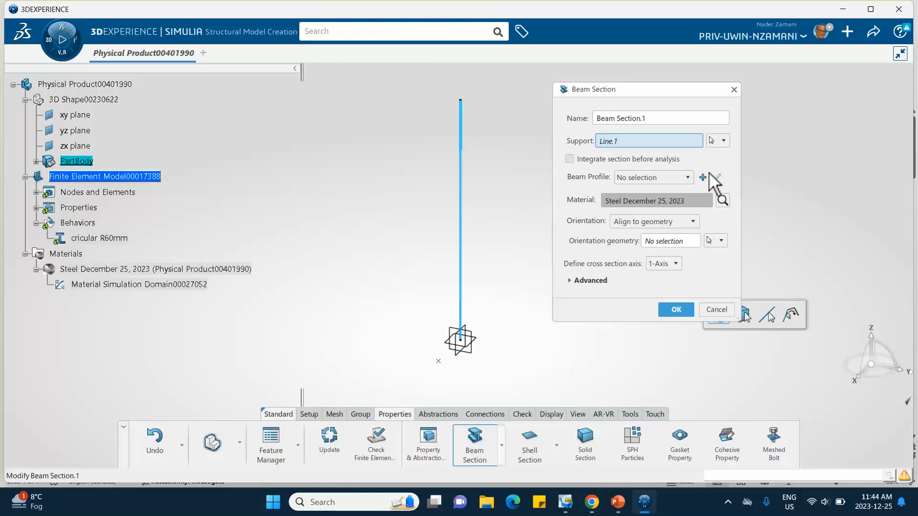
{"action": "left_click", "coordinate": [686, 177]}
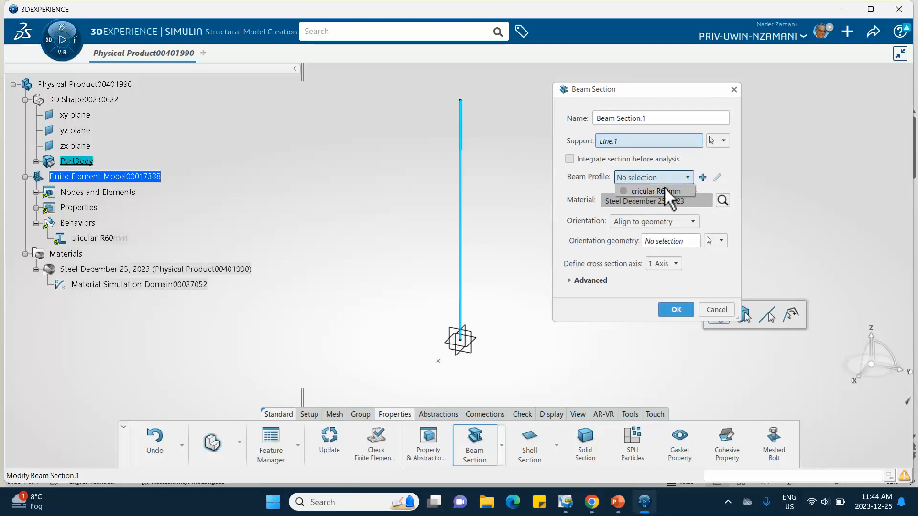
{"action": "left_click", "coordinate": [637, 190]}
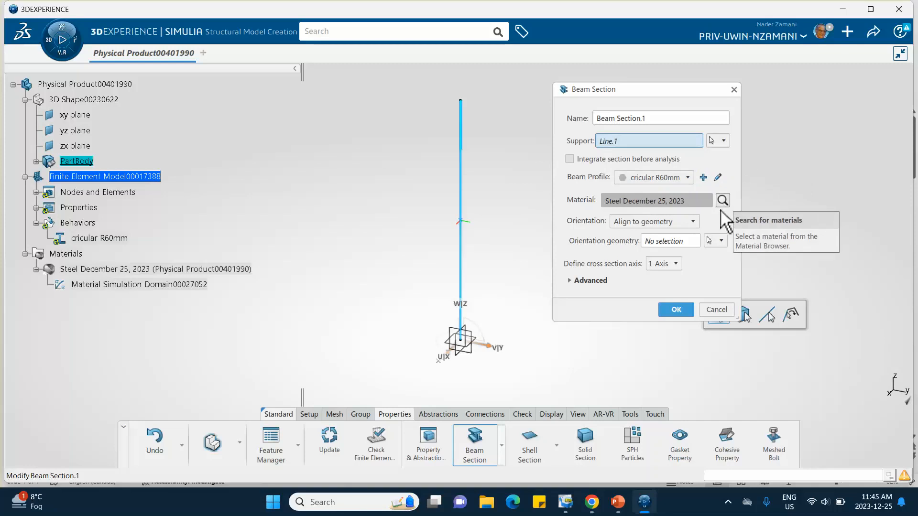
{"action": "left_click", "coordinate": [666, 243]}
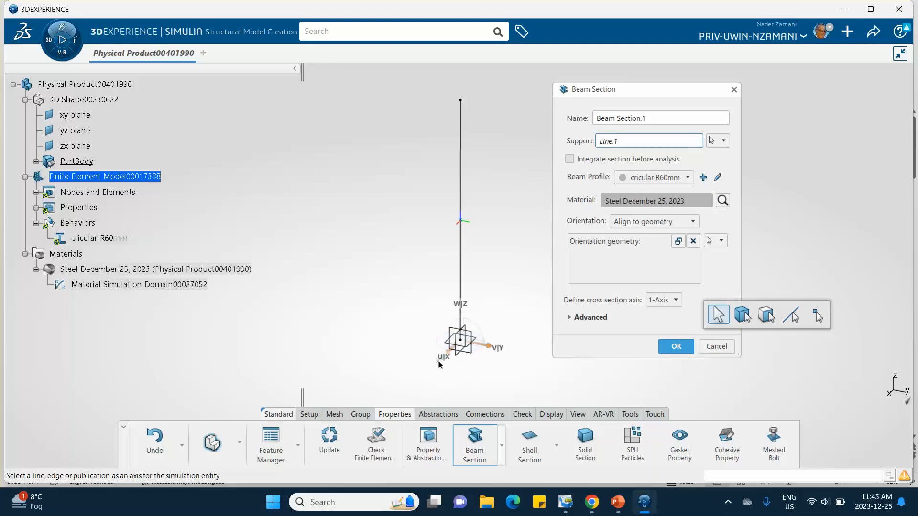
{"action": "middle_click_drag", "start_coordinate": [478, 304], "coordinate": [482, 217]}
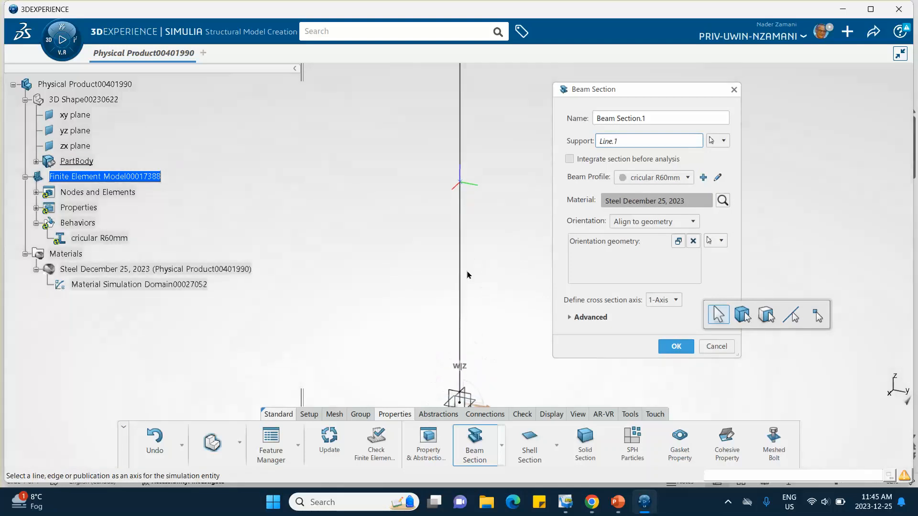
{"action": "left_click", "coordinate": [426, 355]}
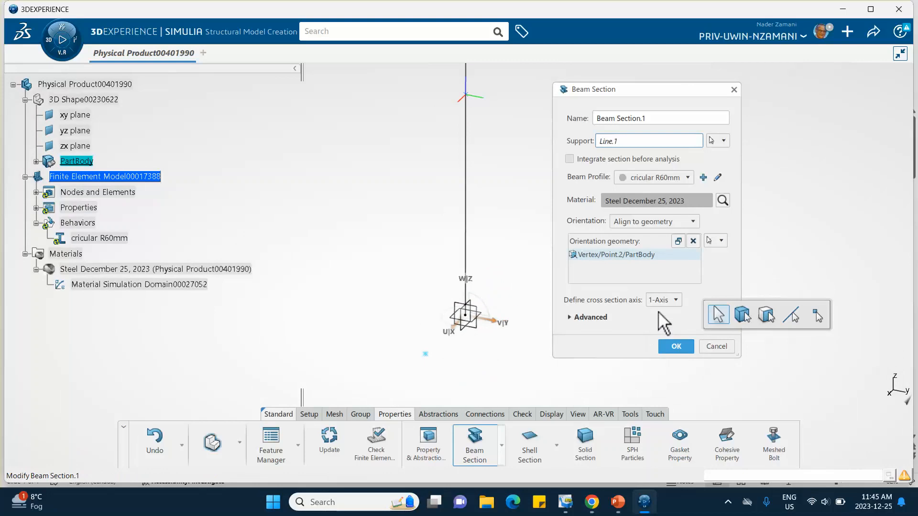
{"action": "left_click", "coordinate": [692, 240]}
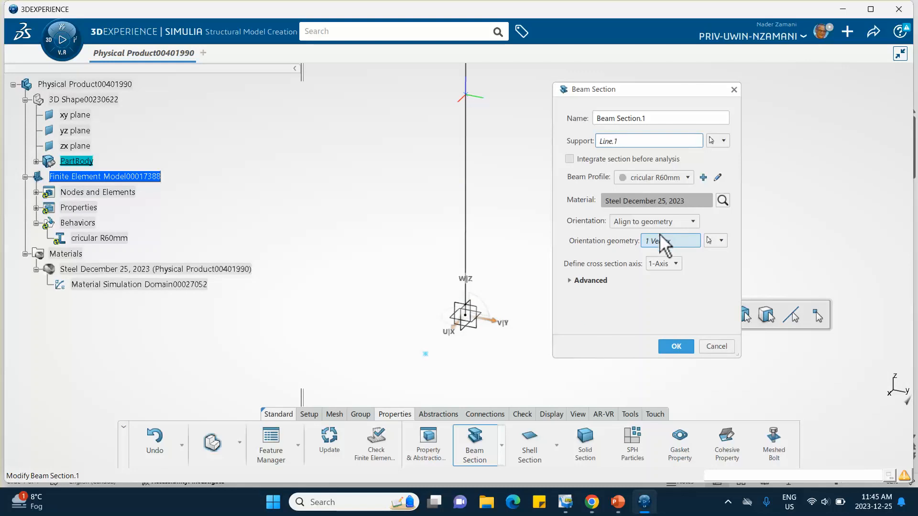
{"action": "right_click", "coordinate": [689, 243]}
{"action": "left_click", "coordinate": [698, 281]}
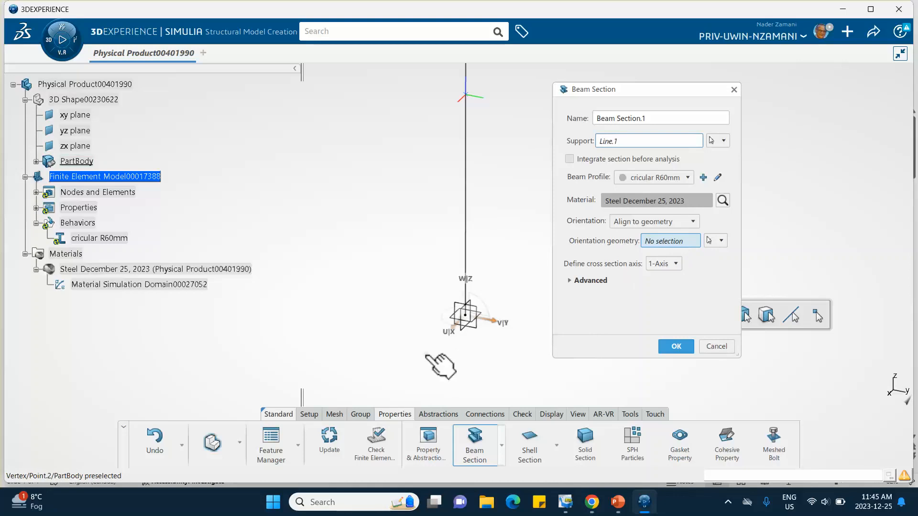
Align the beam section's 1-Axis to the separate point near the line's lower end and create the section.
{"action": "left_click", "coordinate": [426, 354]}
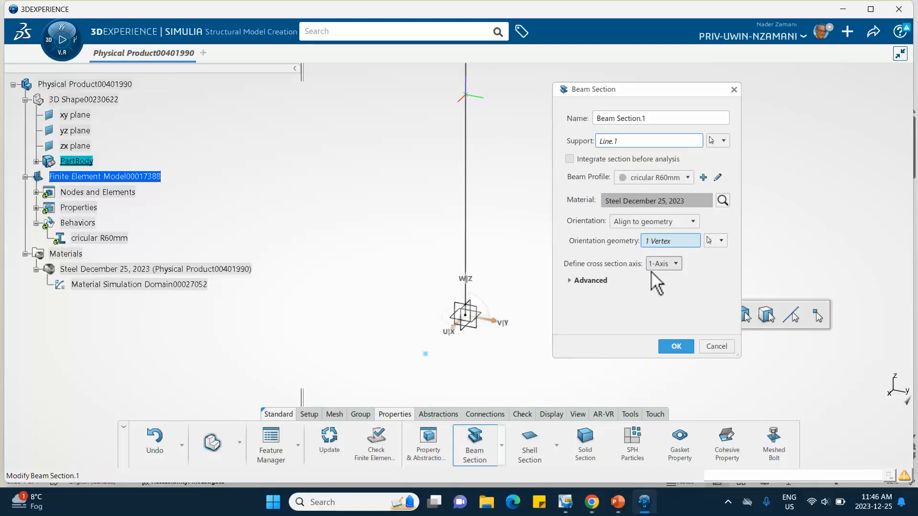
{"action": "left_click", "coordinate": [678, 353]}
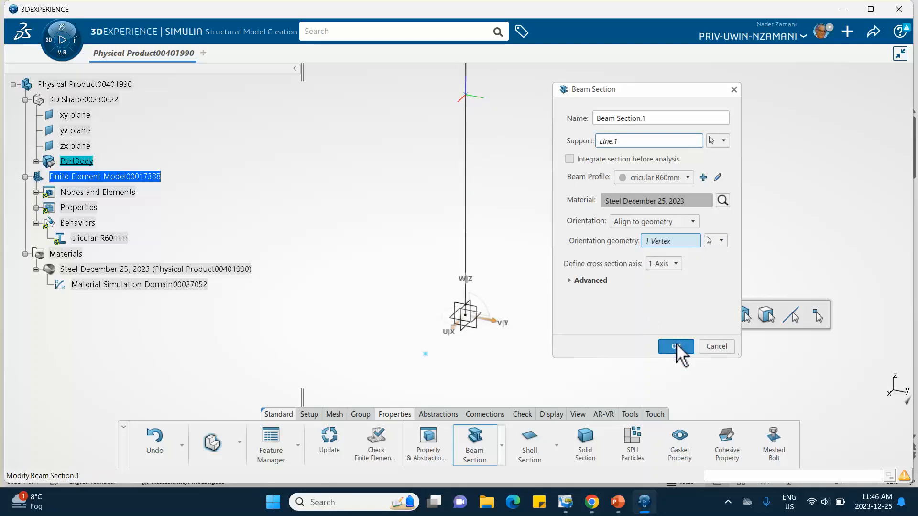
{"action": "left_click", "coordinate": [677, 346]}
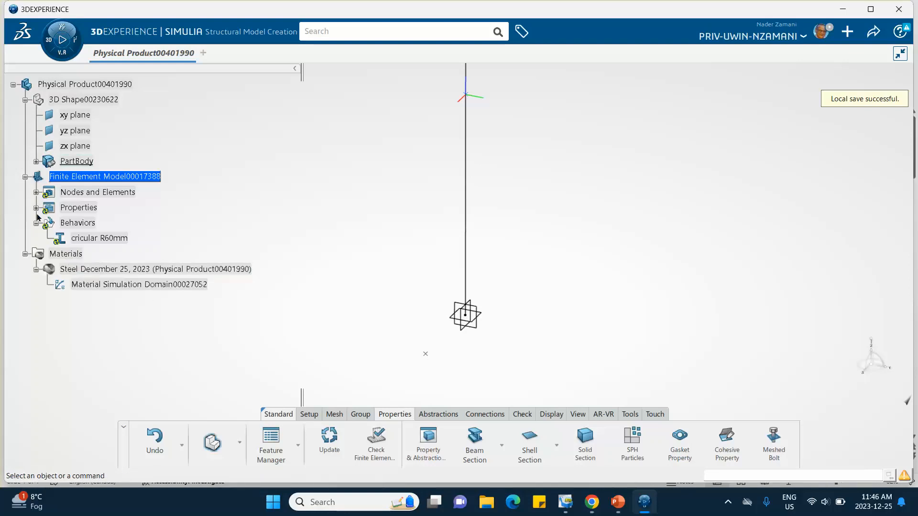
Expand Nodes and Elements and Properties in the tree, and save the model.
{"action": "left_click", "coordinate": [35, 192]}
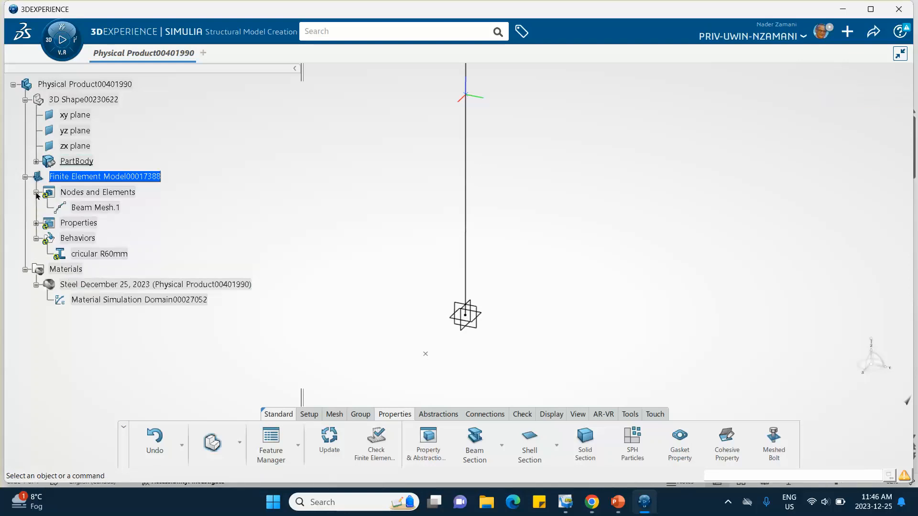
{"action": "left_click", "coordinate": [36, 223]}
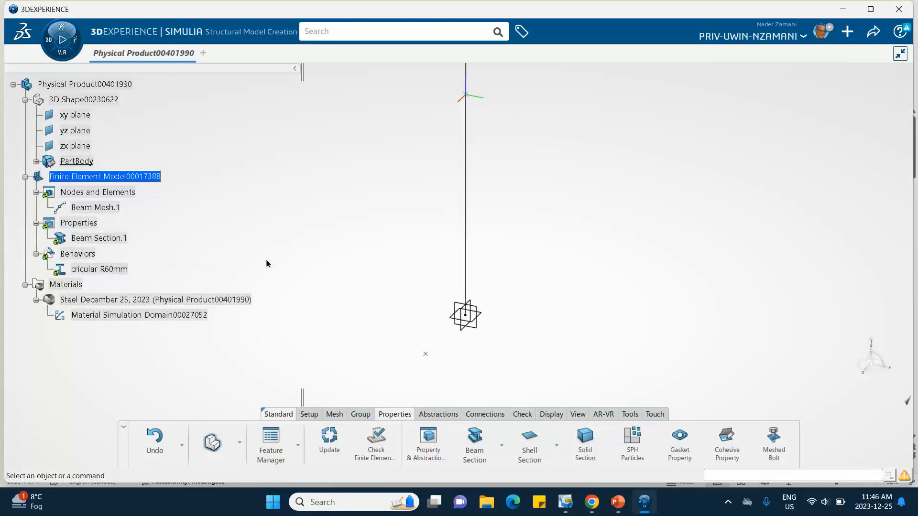
{"action": "scroll", "coordinate": [285, 268], "scroll_direction": "up", "scroll_amount": 2}
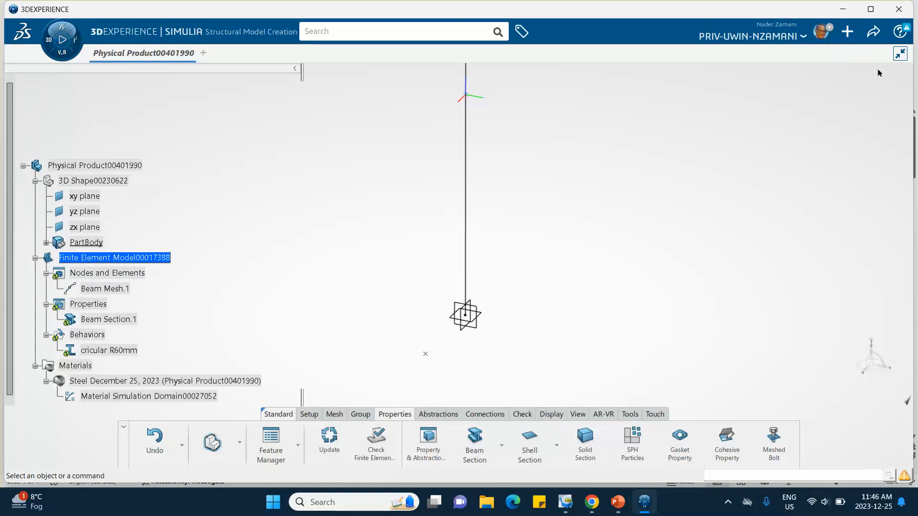
{"action": "left_click", "coordinate": [874, 32]}
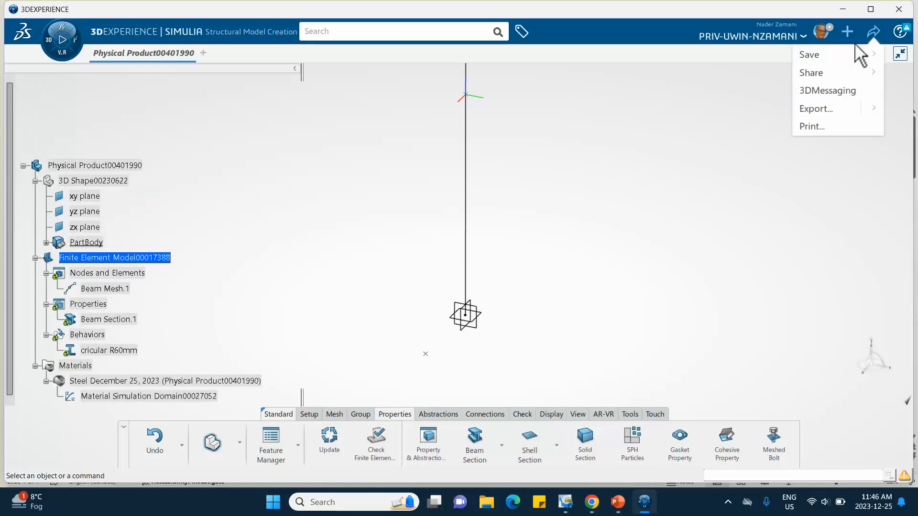
{"action": "left_click", "coordinate": [817, 57]}
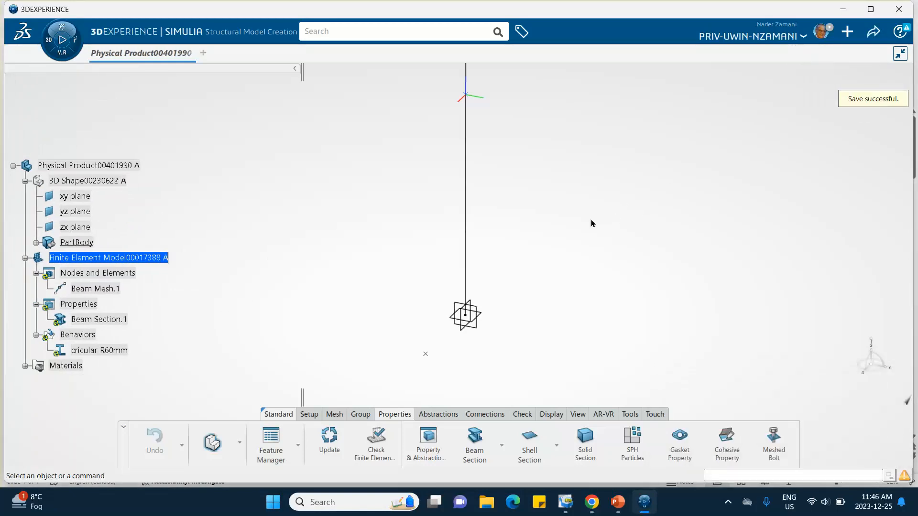
{"action": "scroll", "coordinate": [86, 112], "scroll_direction": "down", "scroll_amount": 2}
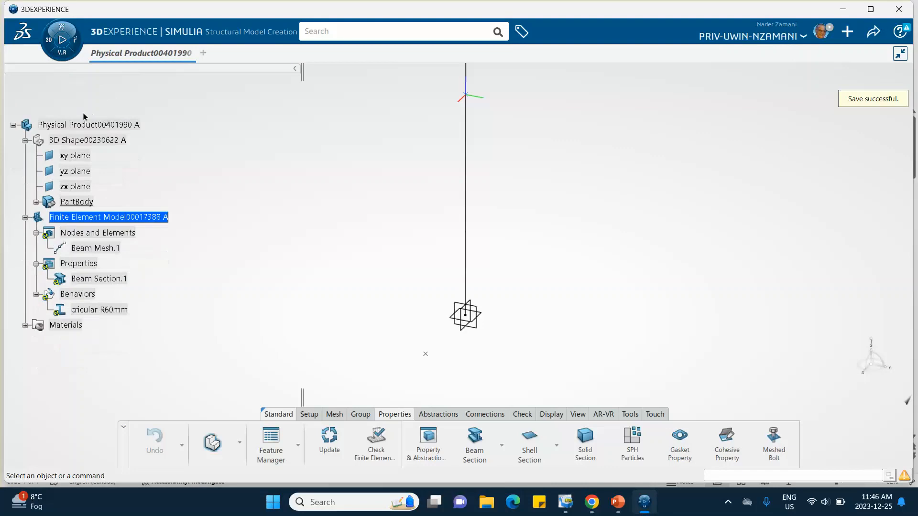
Switch to the Structural Scenario Creation app from the favorite apps.
{"action": "left_click", "coordinate": [49, 45]}
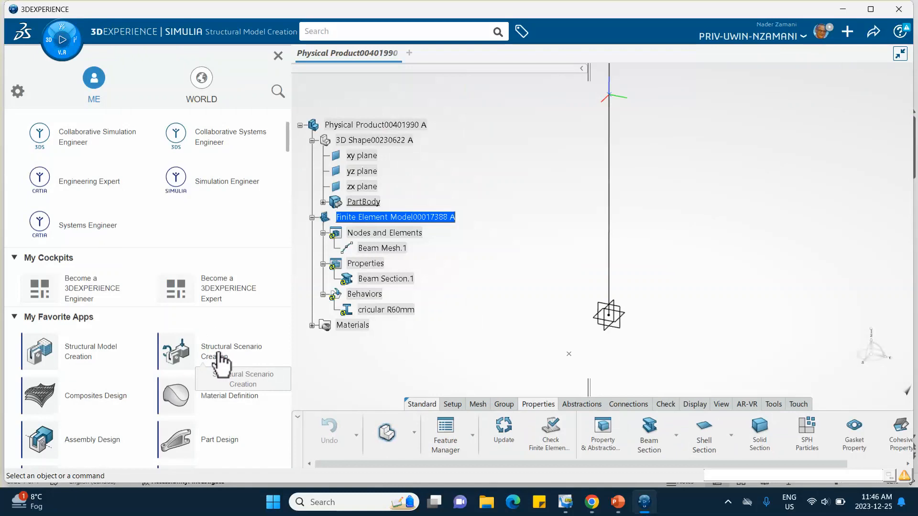
{"action": "scroll", "coordinate": [215, 357], "scroll_direction": "down", "scroll_amount": 2}
{"action": "scroll", "coordinate": [210, 363], "scroll_direction": "down", "scroll_amount": 1}
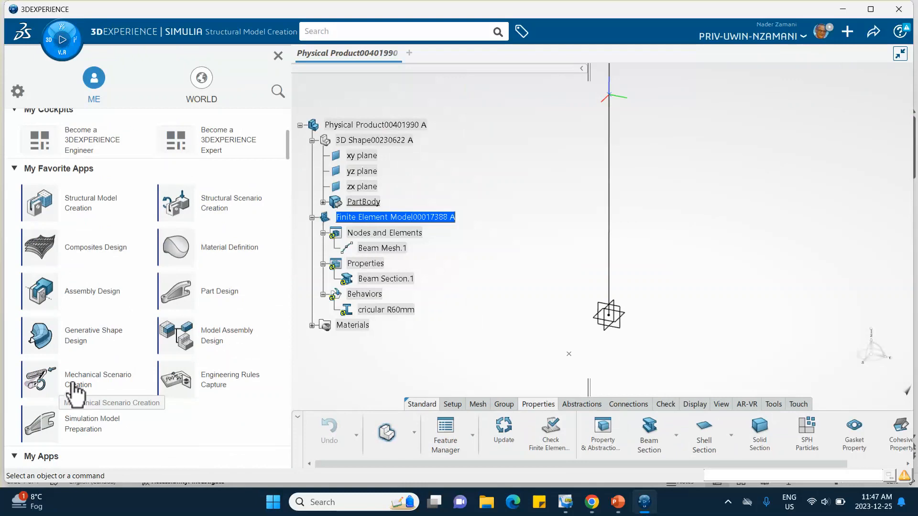
{"action": "scroll", "coordinate": [91, 397], "scroll_direction": "up", "scroll_amount": 3}
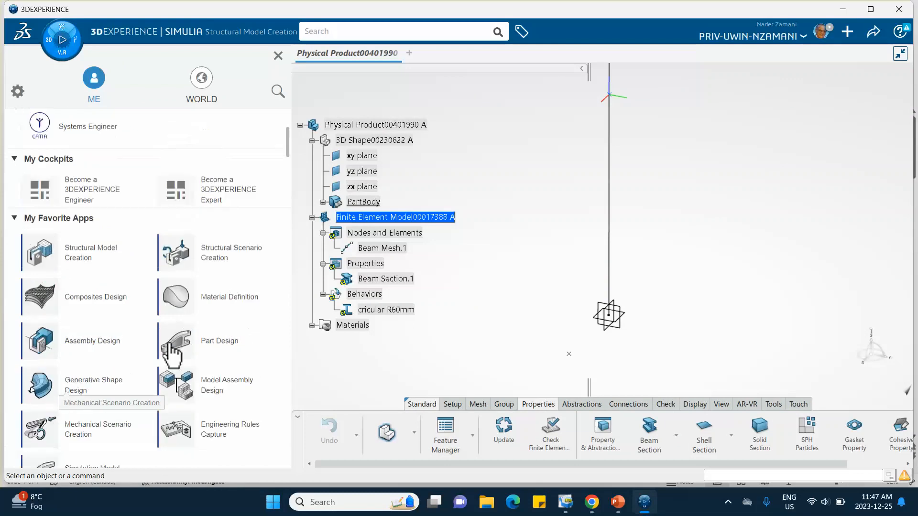
{"action": "left_click", "coordinate": [223, 362]}
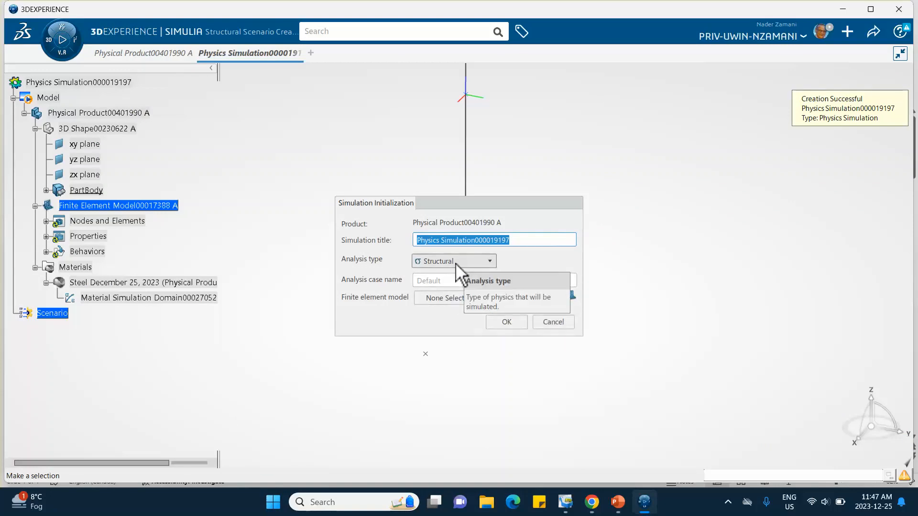
Initialize the physics simulation with the Structural analysis type and the existing finite element model.
{"action": "left_click", "coordinate": [456, 262]}
{"action": "left_click", "coordinate": [451, 275]}
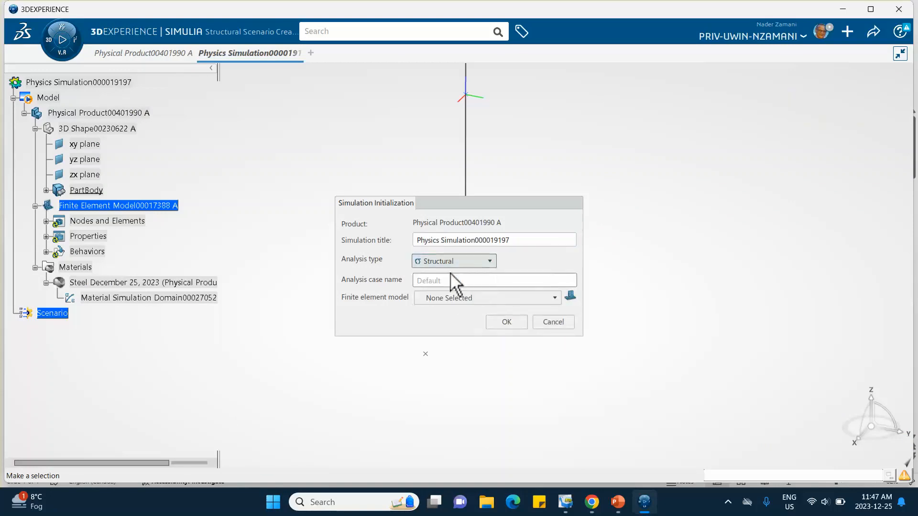
{"action": "left_click", "coordinate": [448, 296]}
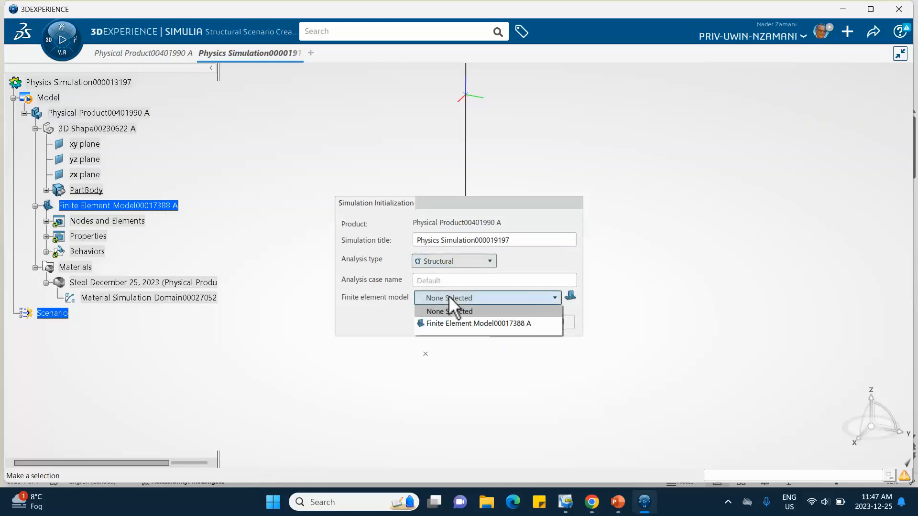
{"action": "left_click", "coordinate": [474, 323]}
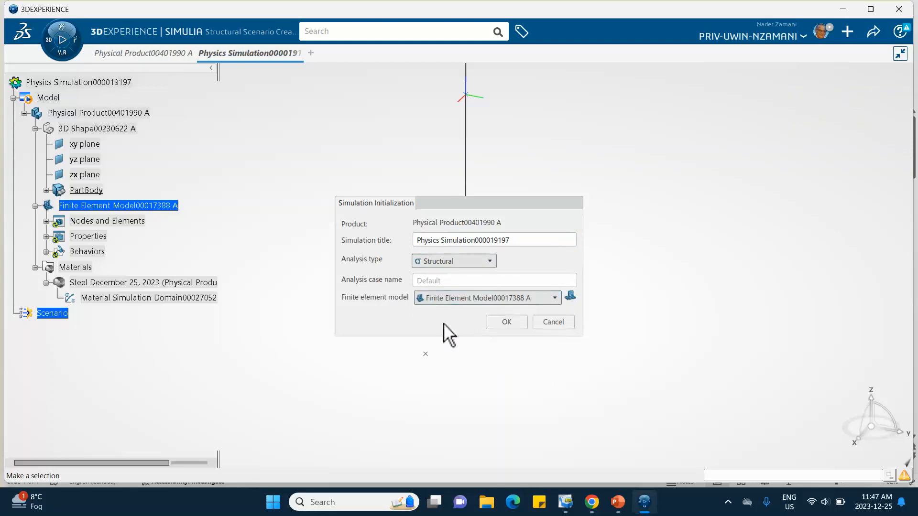
{"action": "left_click", "coordinate": [514, 322]}
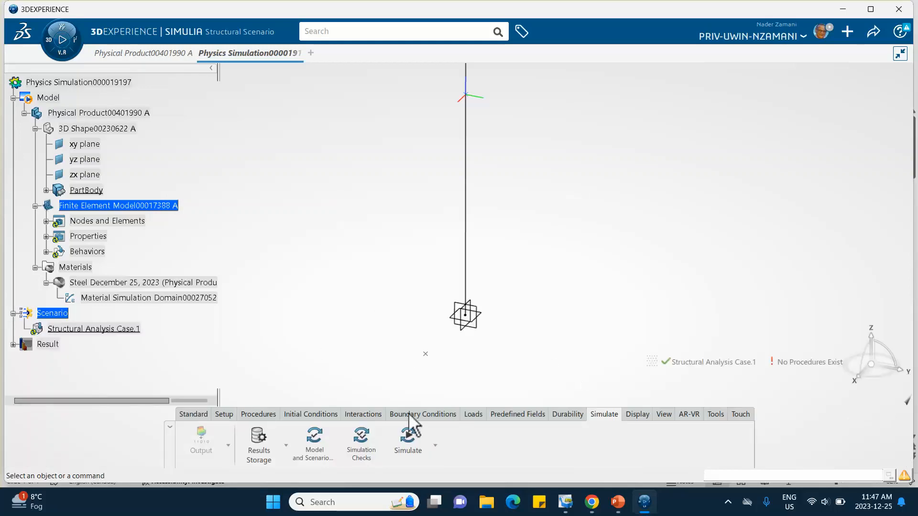
Create a Buckle Step with the Subspace solver, 10 eigenvalues and 30 maximum iterations, consulting the eigenvalue table slide in PowerPoint before confirming.
{"action": "left_click", "coordinate": [253, 415]}
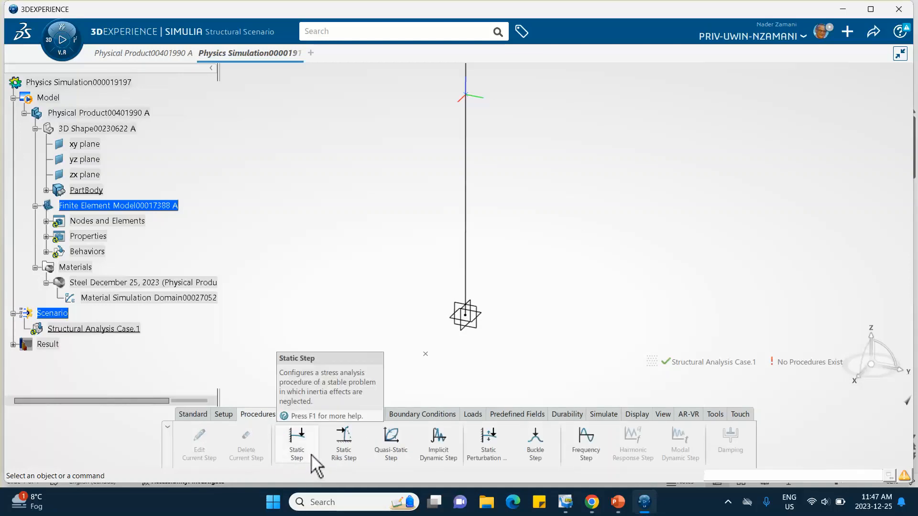
{"action": "left_click", "coordinate": [538, 440]}
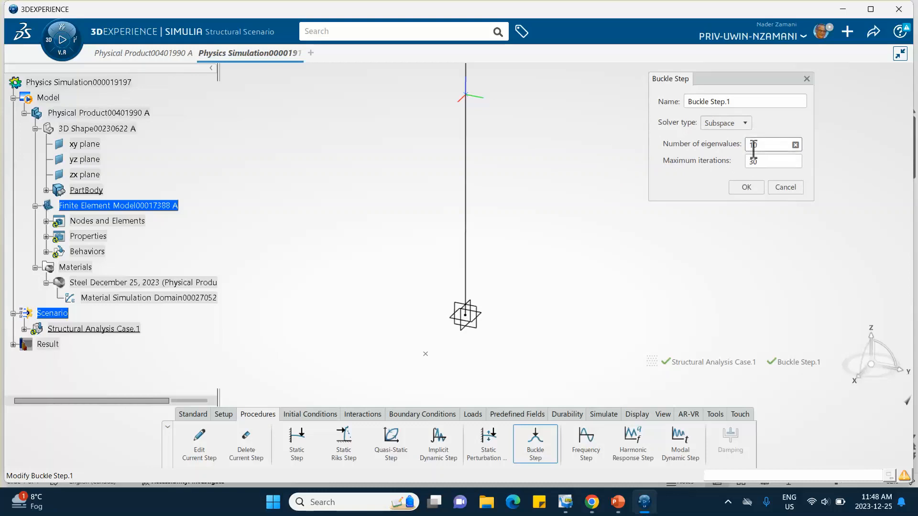
{"action": "left_click", "coordinate": [617, 502]}
{"action": "left_click", "coordinate": [73, 289]}
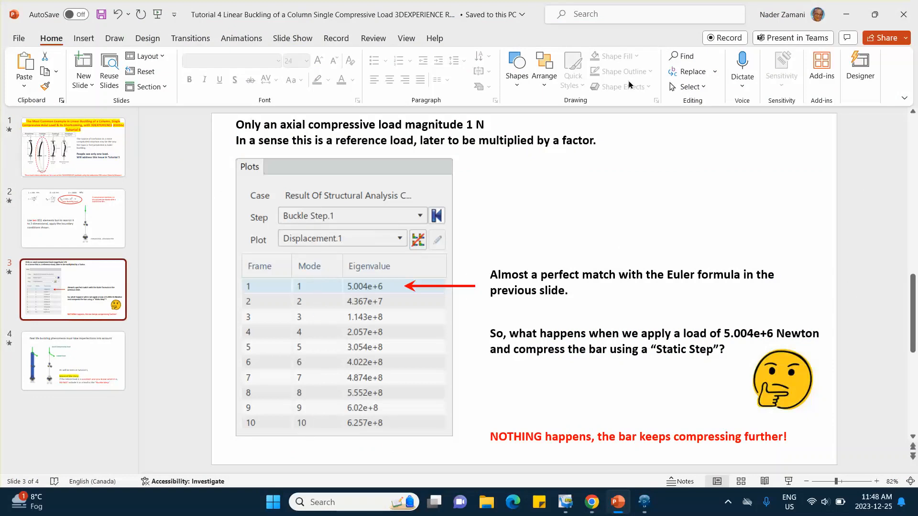
{"action": "left_click", "coordinate": [845, 15]}
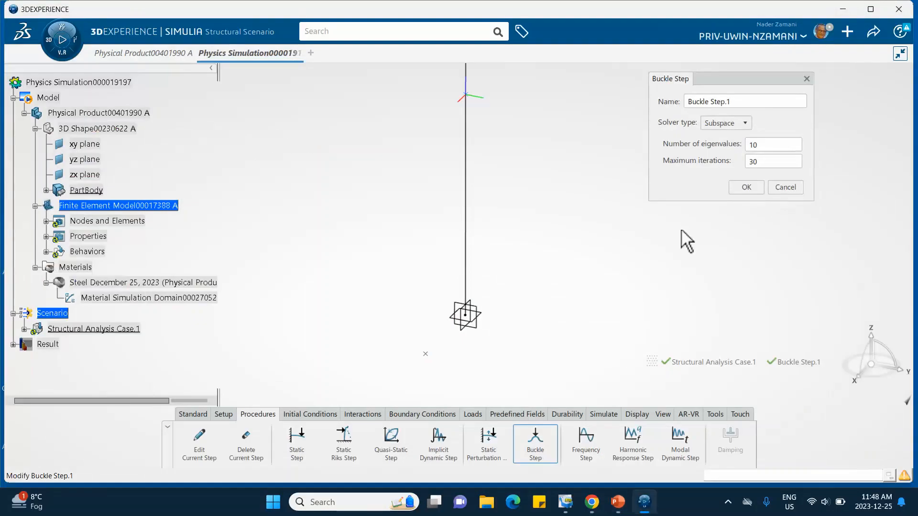
{"action": "left_click", "coordinate": [746, 186]}
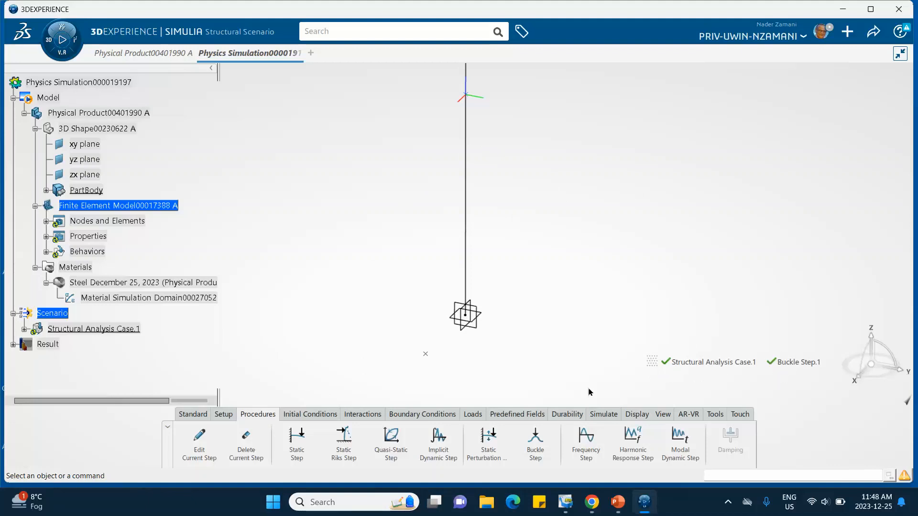
Create a Fixed Displacement at the beam's bottom vertex that restrains X, Y and Z translations and X, Y and Z rotations.
{"action": "left_click", "coordinate": [420, 414]}
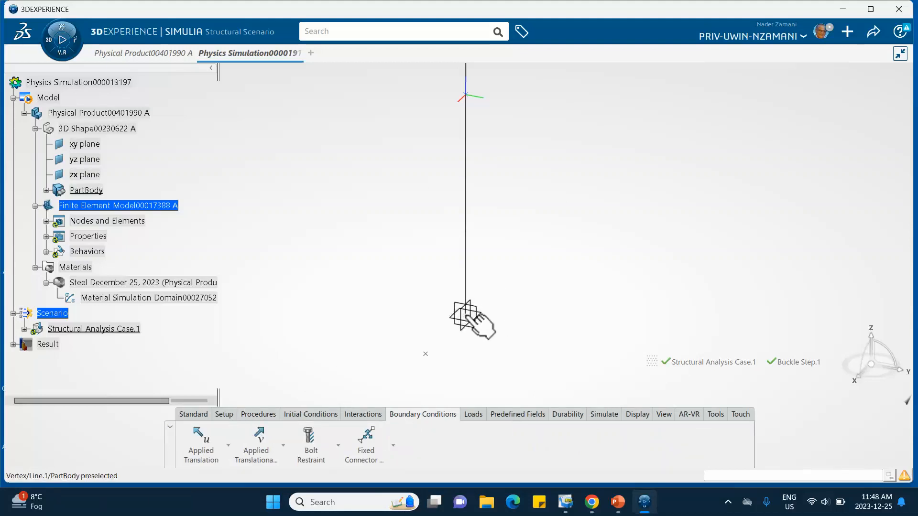
{"action": "left_click", "coordinate": [228, 445]}
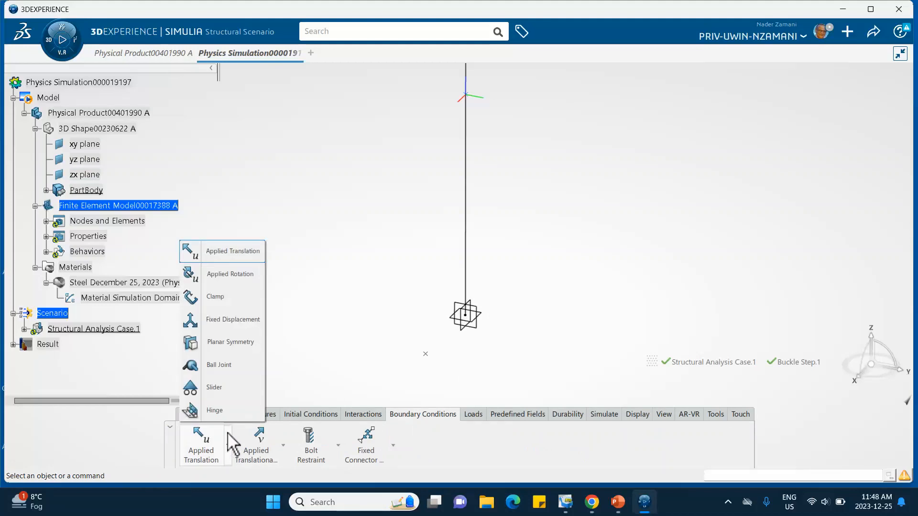
{"action": "left_click", "coordinate": [223, 321]}
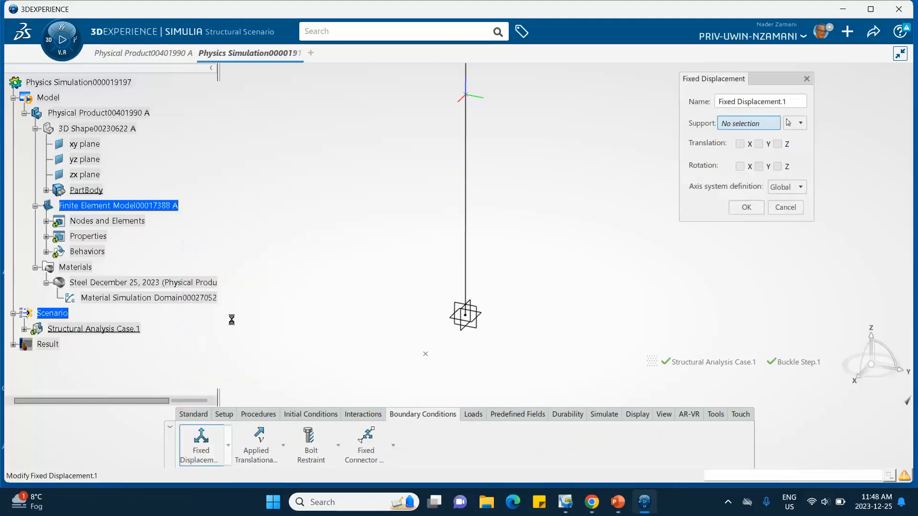
{"action": "left_click", "coordinate": [740, 144]}
{"action": "left_click", "coordinate": [759, 144]}
{"action": "left_click", "coordinate": [777, 143]}
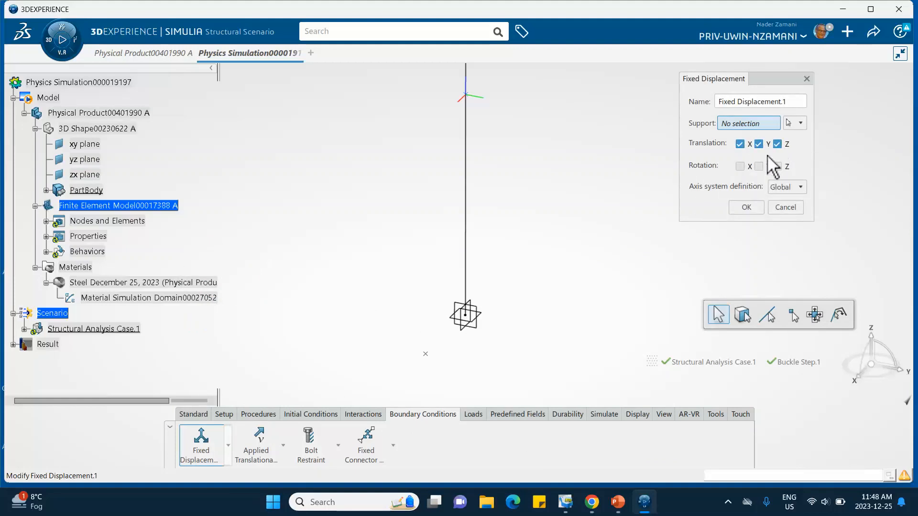
{"action": "left_click", "coordinate": [748, 167]}
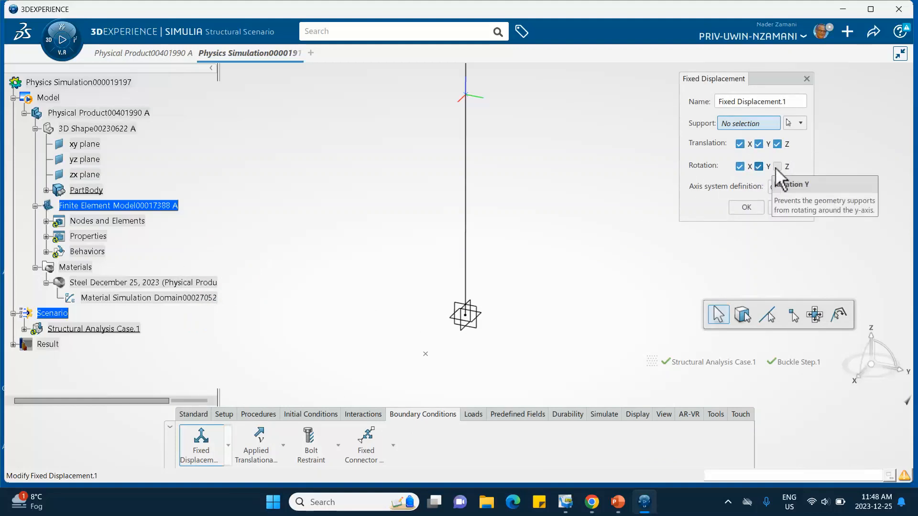
{"action": "left_click", "coordinate": [759, 166]}
{"action": "left_click", "coordinate": [777, 167]}
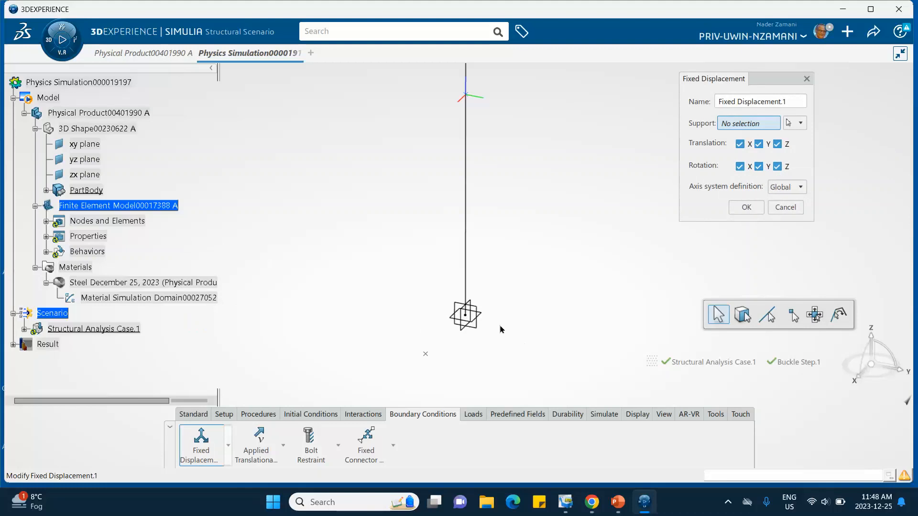
{"action": "left_click", "coordinate": [468, 317]}
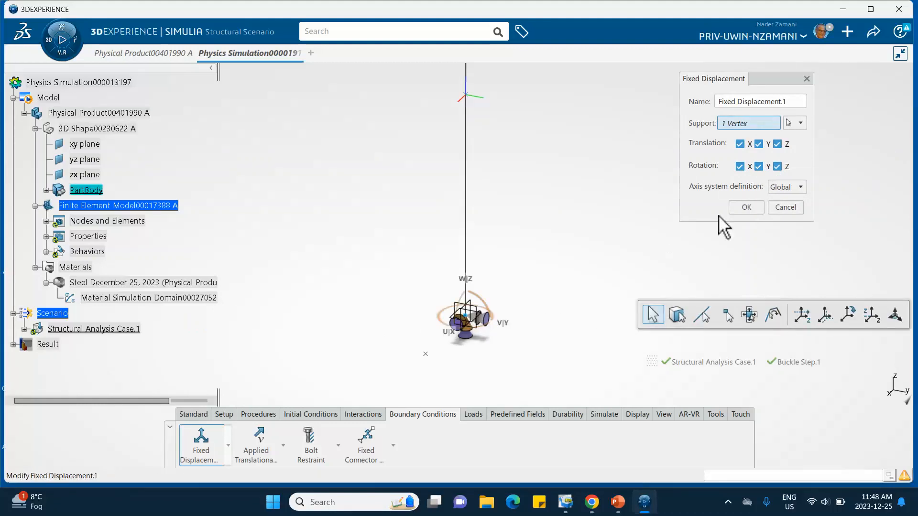
{"action": "left_click", "coordinate": [740, 208]}
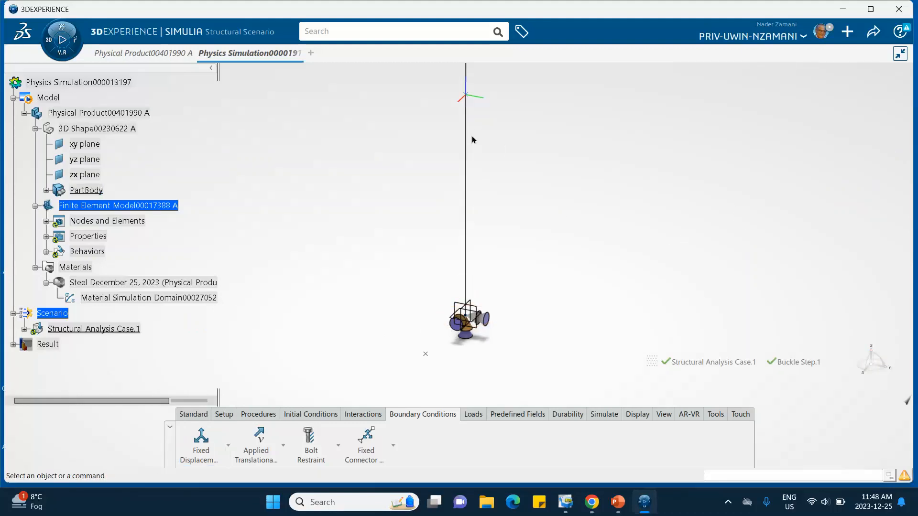
Create a second Fixed Displacement on the entire beam edge, restraining X translation and the Y and Z rotations.
{"action": "middle_click_drag", "start_coordinate": [498, 135], "coordinate": [481, 162]}
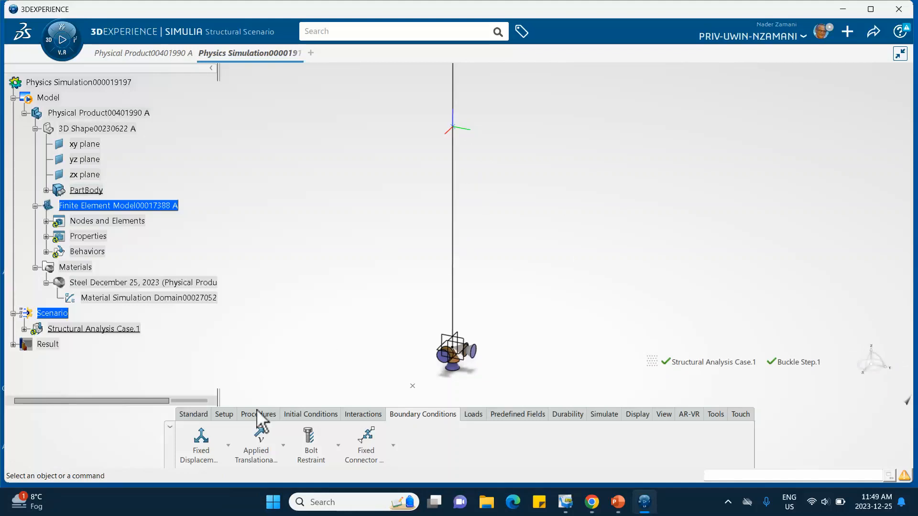
{"action": "left_click", "coordinate": [208, 453]}
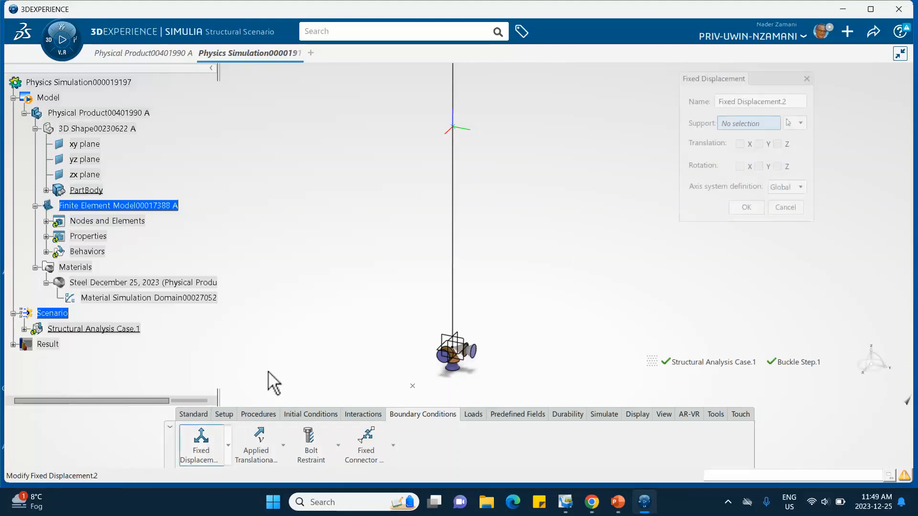
{"action": "left_click", "coordinate": [473, 235]}
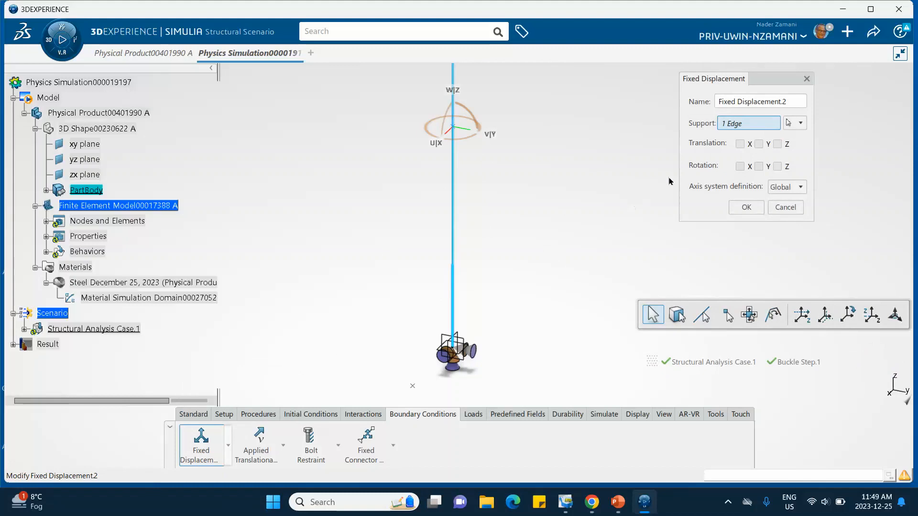
{"action": "left_click", "coordinate": [740, 143]}
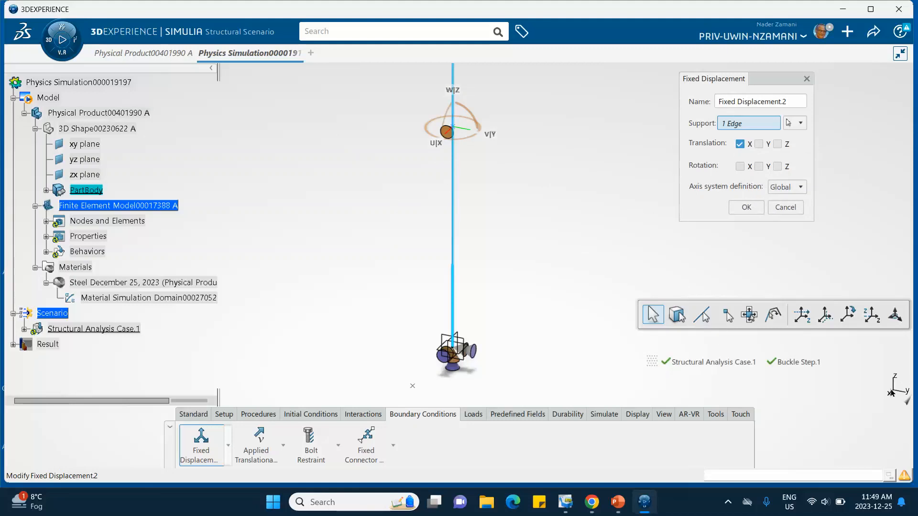
{"action": "left_click", "coordinate": [758, 166]}
{"action": "left_click", "coordinate": [777, 166]}
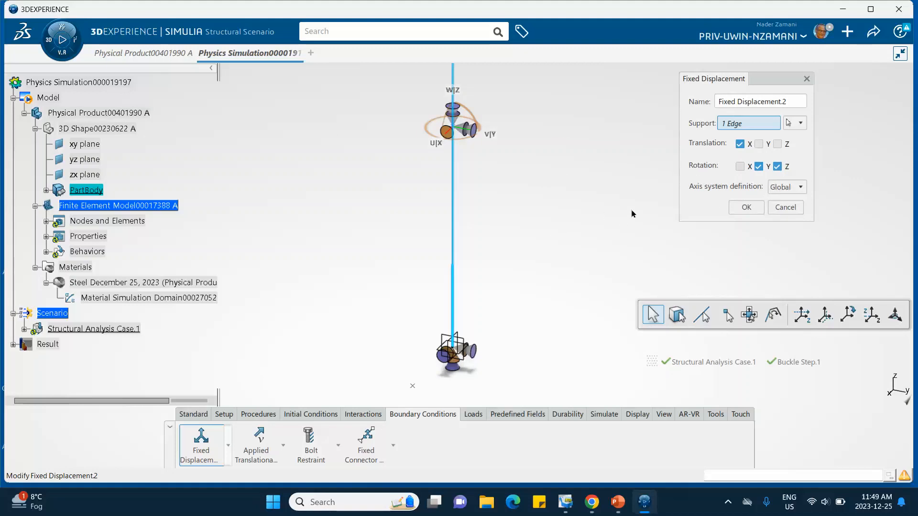
{"action": "left_click", "coordinate": [746, 207]}
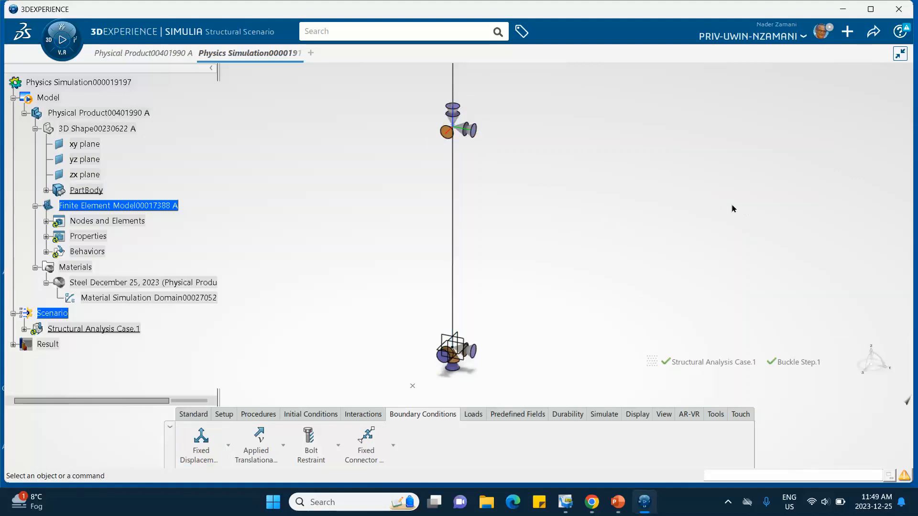
Expand Structural Analysis Case.1 with its Buckle Step and Boundary Conditions in the tree to review the fixed displacements.
{"action": "middle_click_drag", "start_coordinate": [613, 159], "coordinate": [553, 215]}
{"action": "middle_click_drag", "start_coordinate": [497, 149], "coordinate": [498, 170]}
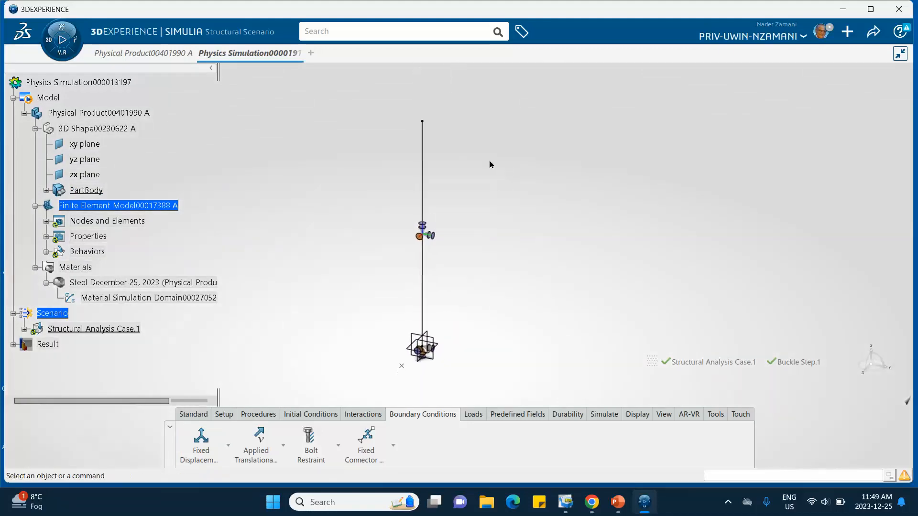
{"action": "scroll", "coordinate": [30, 219], "scroll_direction": "down", "scroll_amount": 3}
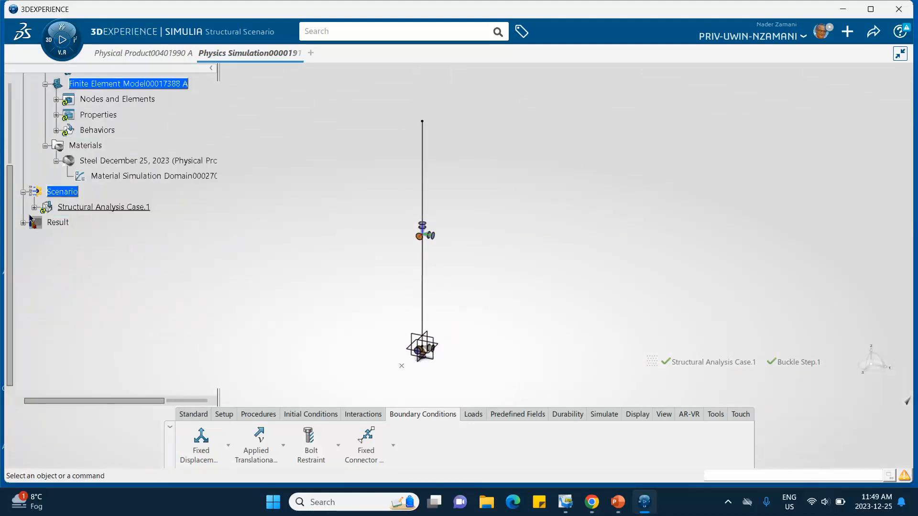
{"action": "left_click", "coordinate": [35, 207]}
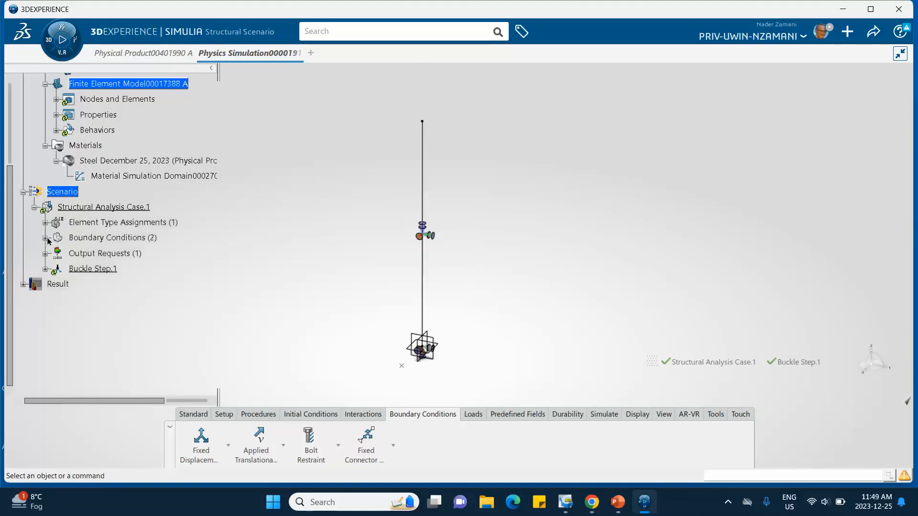
{"action": "left_click", "coordinate": [45, 269]}
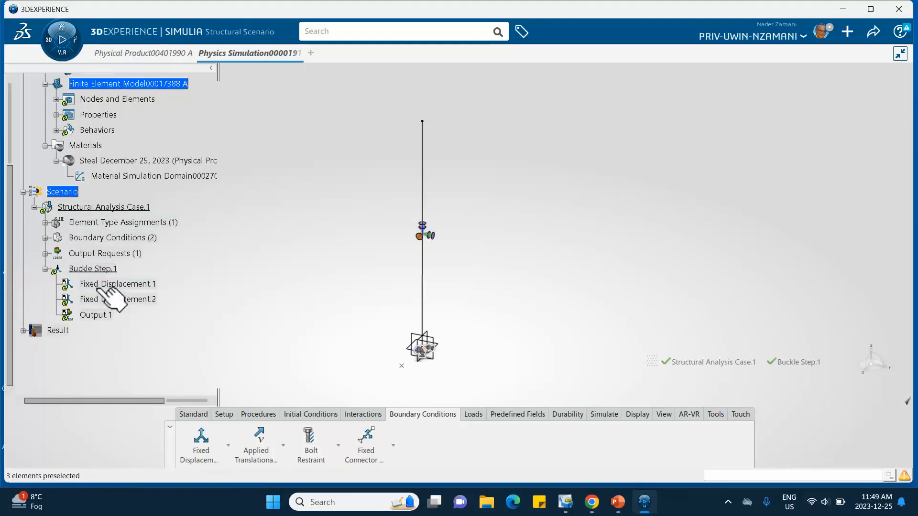
{"action": "left_click", "coordinate": [45, 238]}
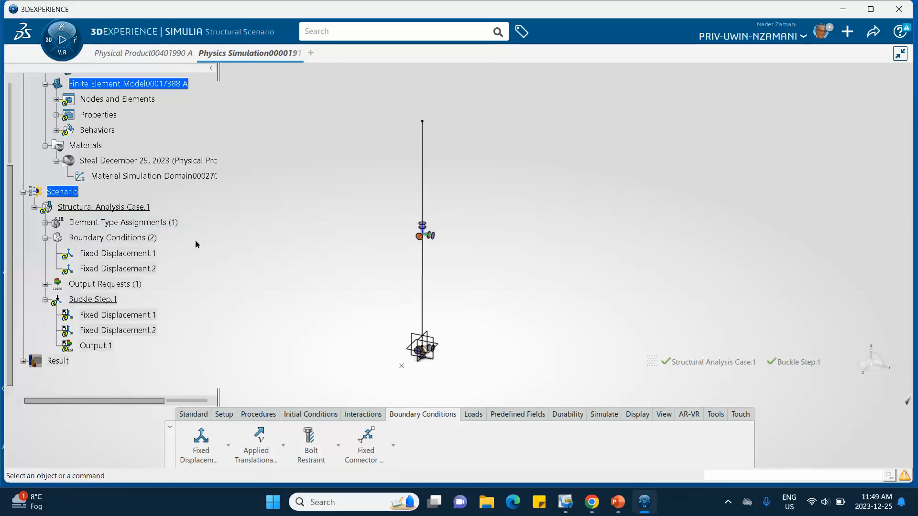
Review the Linear Bar formulation options in Global Element Type Assignment.1 and keep B31.
{"action": "left_click", "coordinate": [45, 223]}
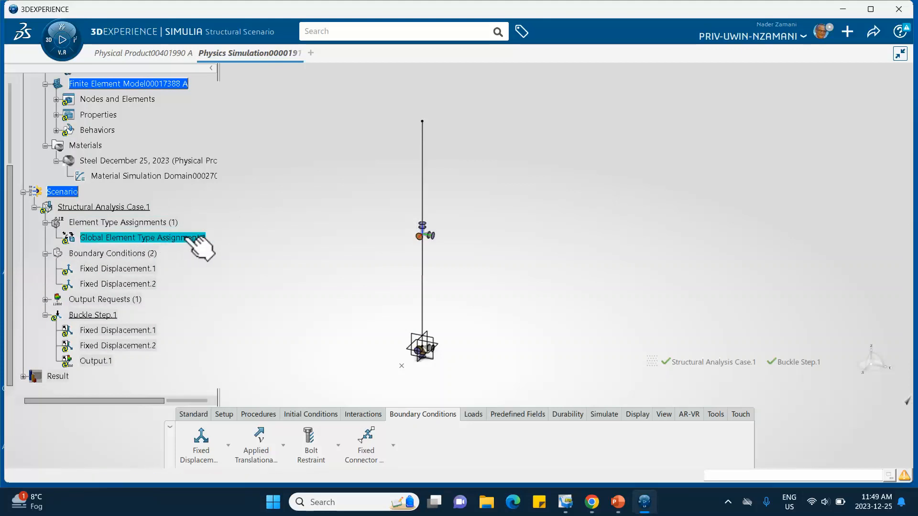
{"action": "double_click", "coordinate": [191, 239]}
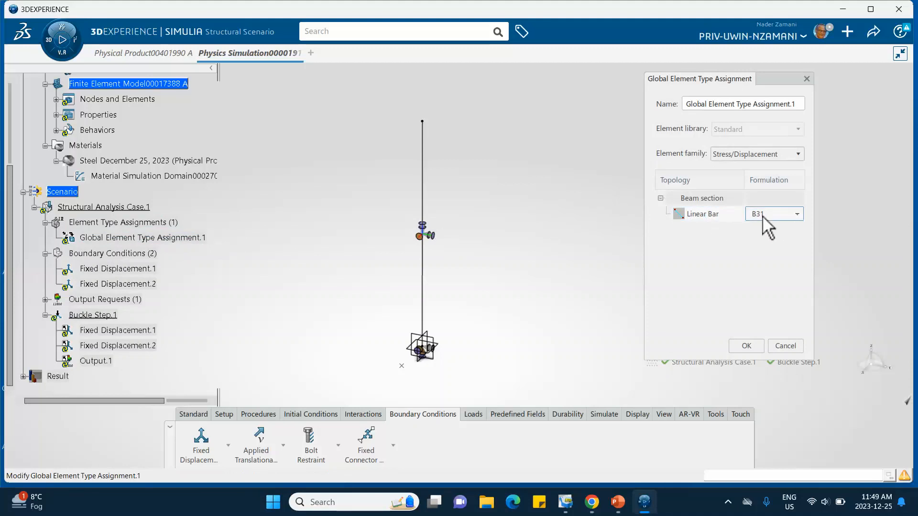
{"action": "left_click", "coordinate": [797, 213]}
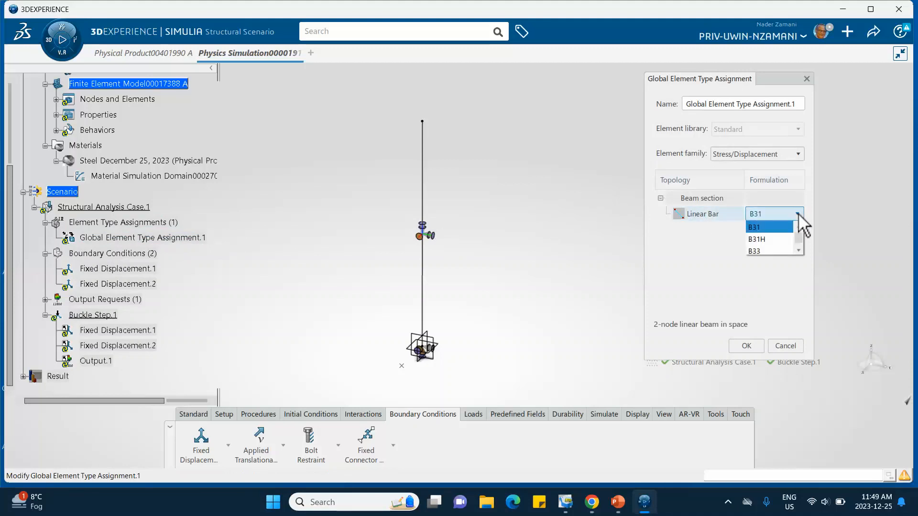
{"action": "left_click", "coordinate": [759, 293]}
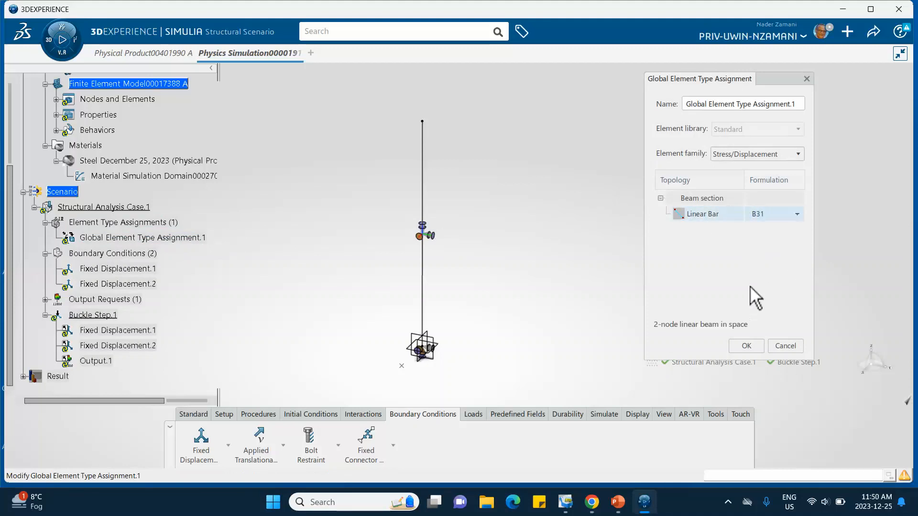
{"action": "left_click", "coordinate": [797, 214]}
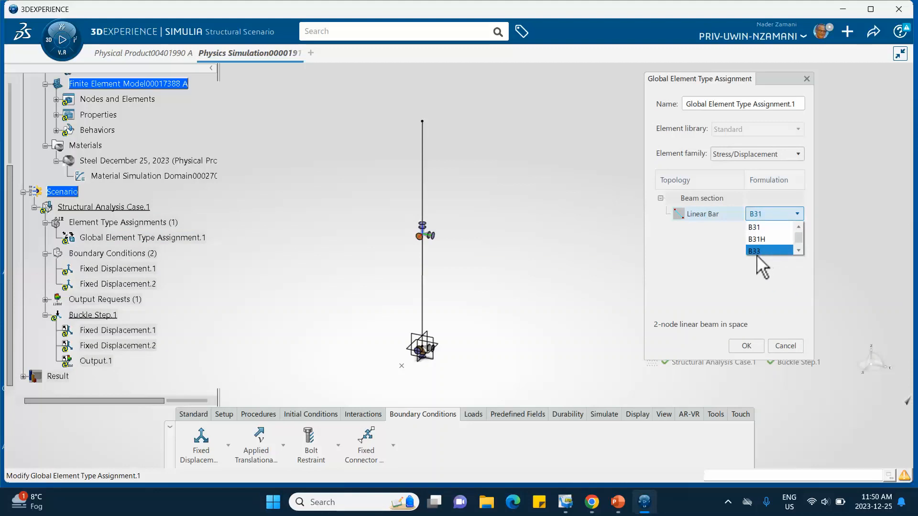
{"action": "left_click", "coordinate": [714, 270]}
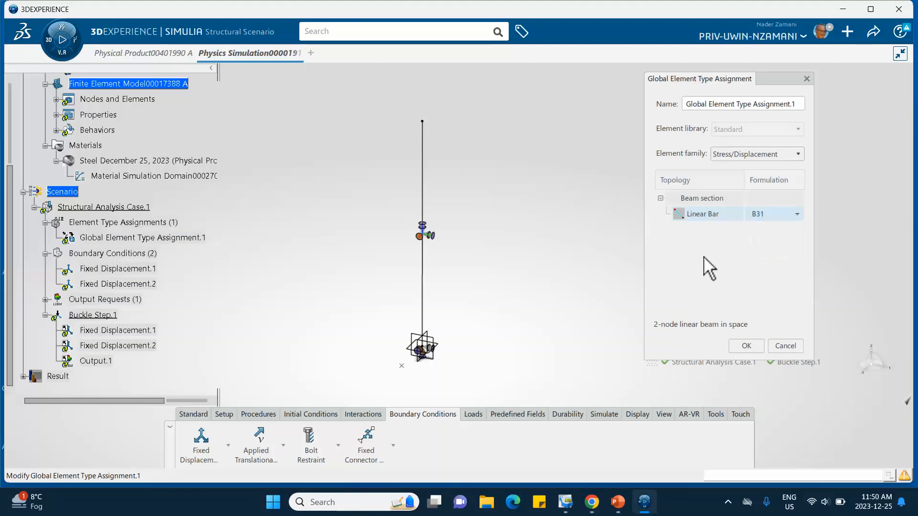
{"action": "left_click", "coordinate": [746, 346]}
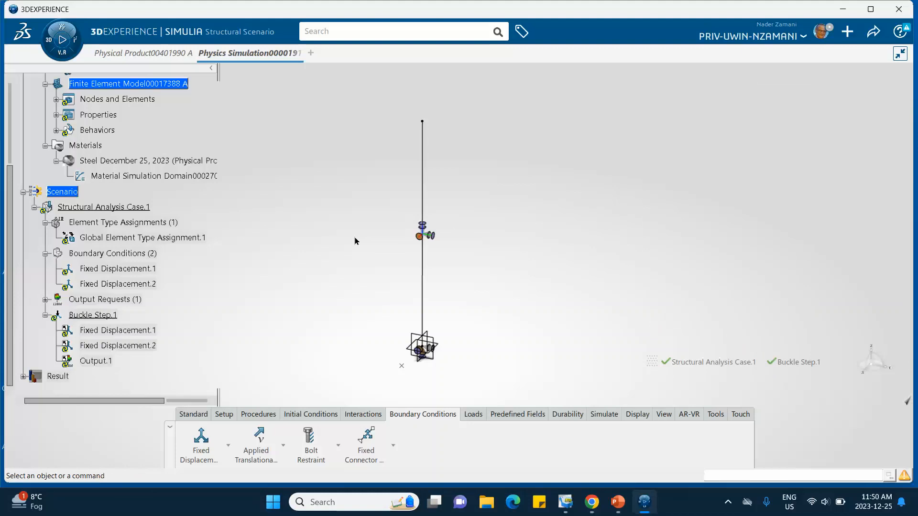
{"action": "double_click", "coordinate": [175, 238]}
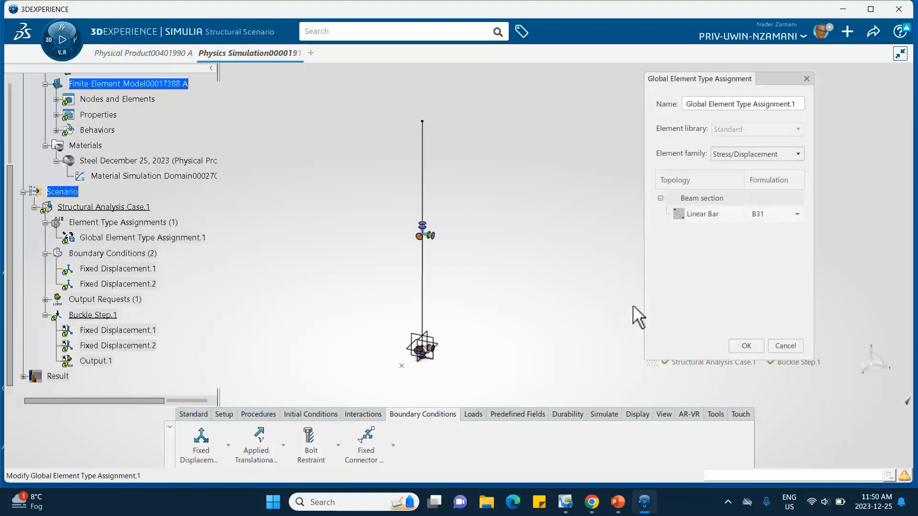
{"action": "left_click", "coordinate": [795, 215]}
{"action": "left_click", "coordinate": [787, 227]}
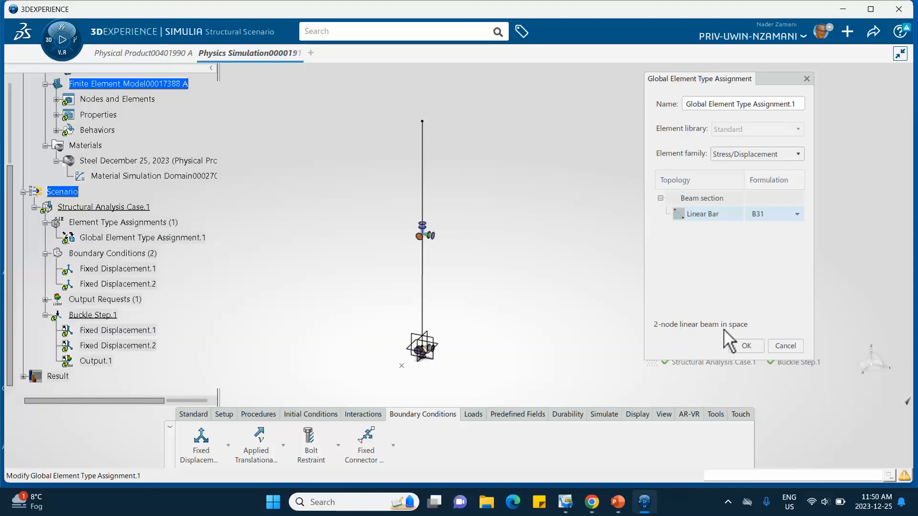
{"action": "left_click", "coordinate": [745, 347]}
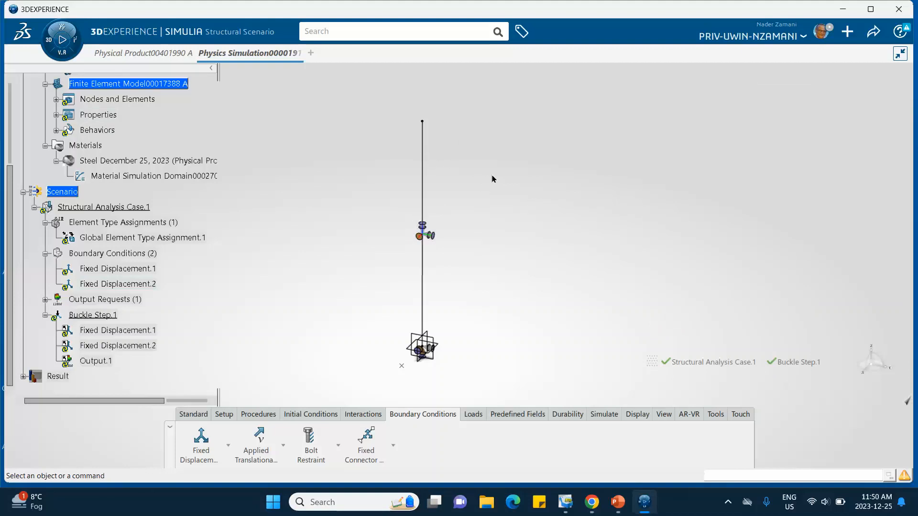
Apply a Force of -1 N in the Z direction to the beam's top vertex and save the simulation.
{"action": "left_click", "coordinate": [472, 414]}
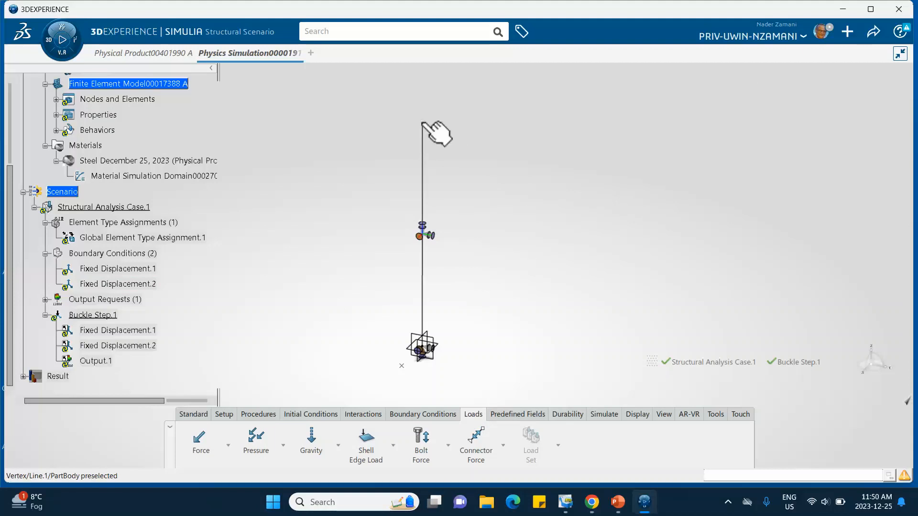
{"action": "left_click", "coordinate": [199, 445]}
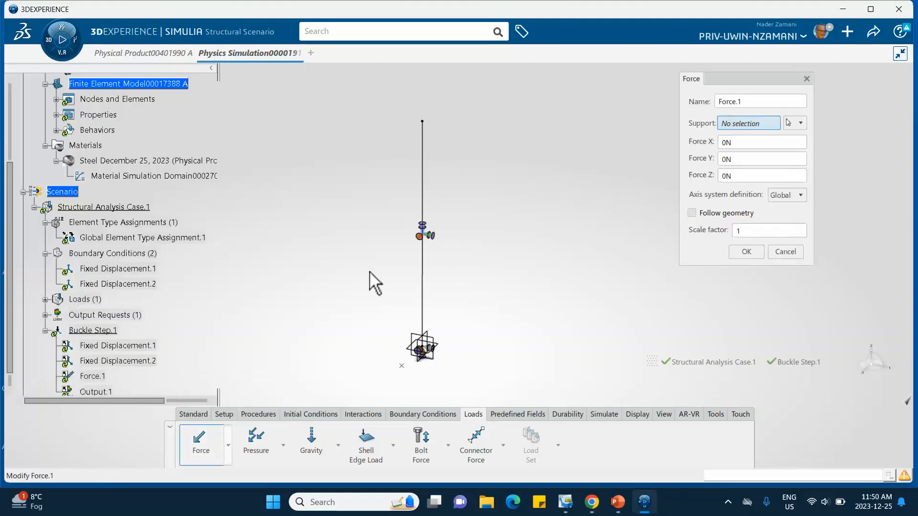
{"action": "left_click", "coordinate": [422, 123]}
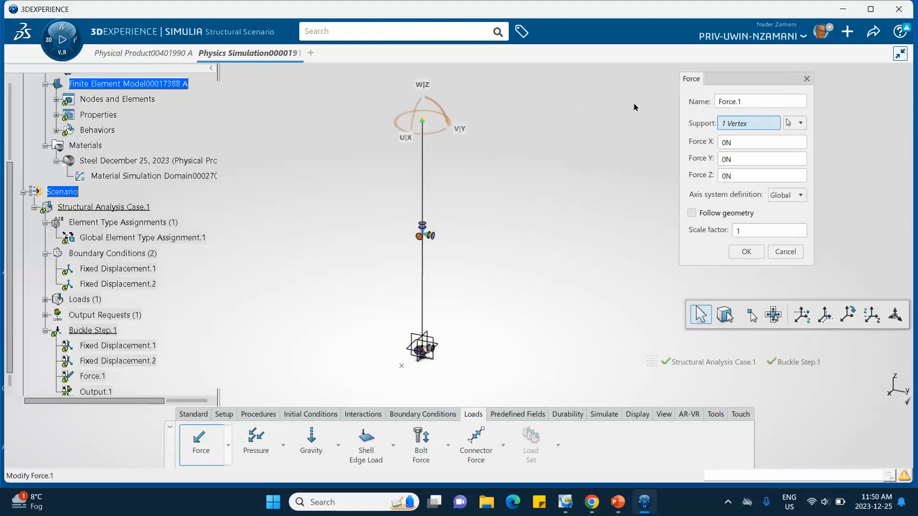
{"action": "double_click", "coordinate": [739, 176]}
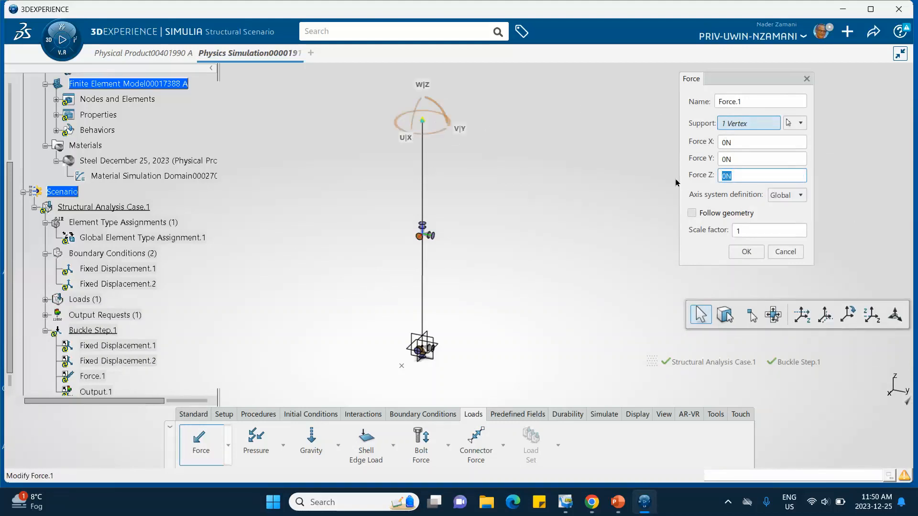
{"action": "type", "text": "-1"}
{"action": "left_click", "coordinate": [746, 251]}
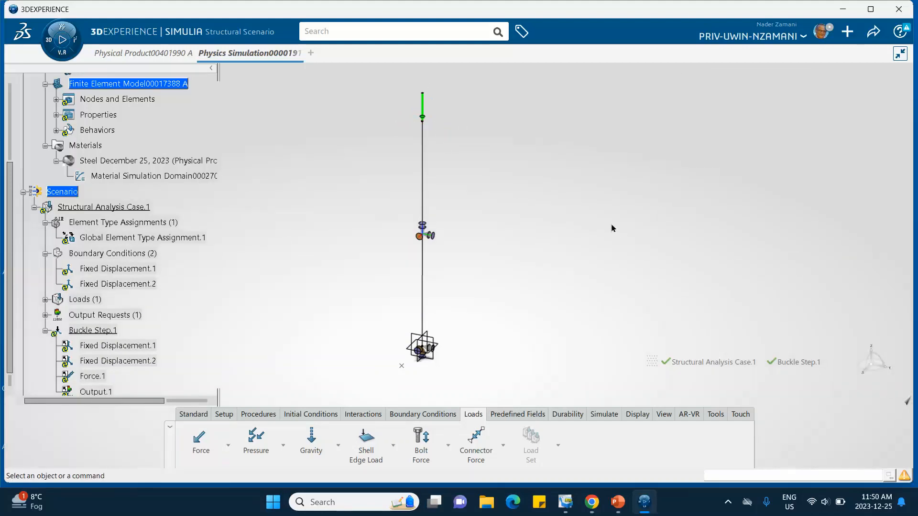
{"action": "left_click", "coordinate": [873, 32]}
{"action": "left_click", "coordinate": [818, 56]}
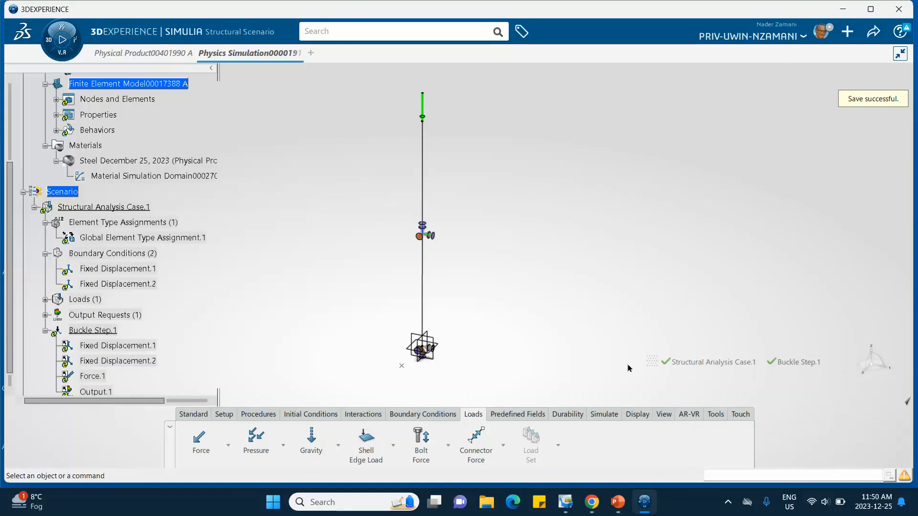
Run the Model and Scenario Checks on the buckling simulation and dismiss the status report.
{"action": "left_click", "coordinate": [600, 413]}
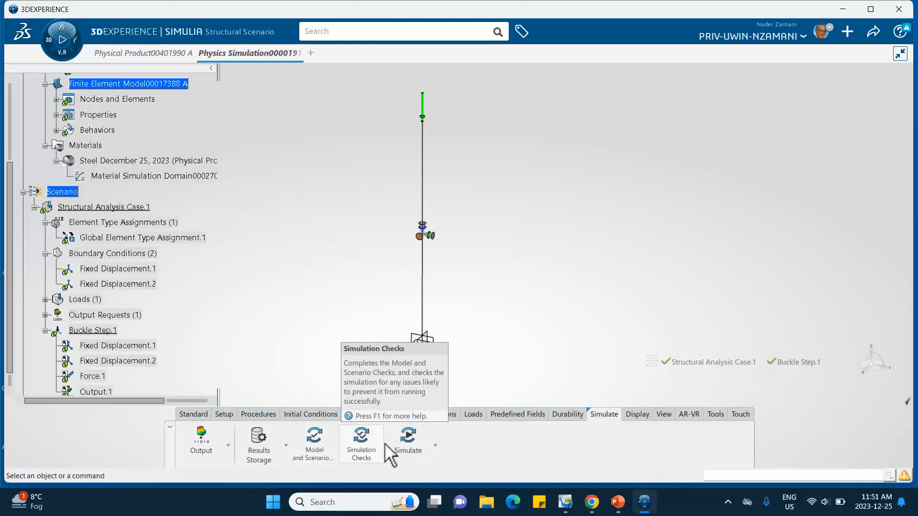
{"action": "left_click", "coordinate": [313, 447]}
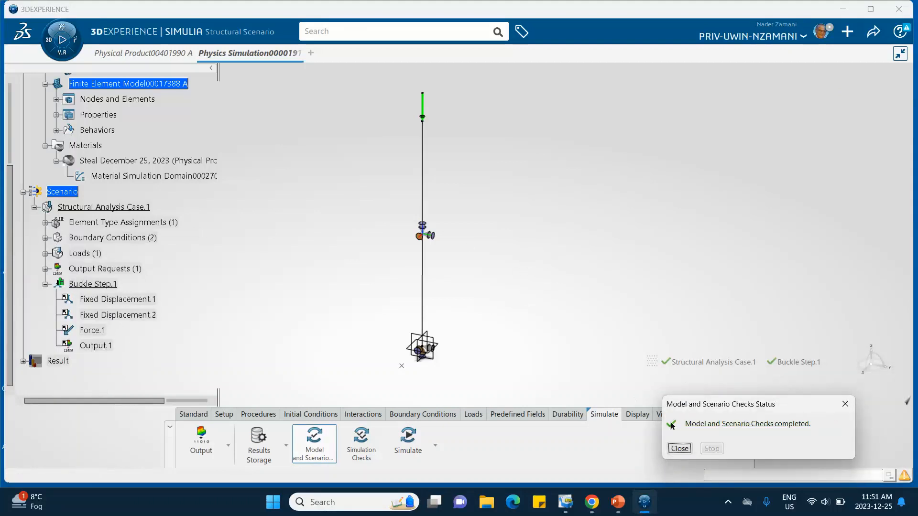
{"action": "left_click", "coordinate": [679, 448]}
Run the Simulation Checks on Structural Analysis Case.1, review the warnings and close the report.
{"action": "left_click", "coordinate": [364, 443]}
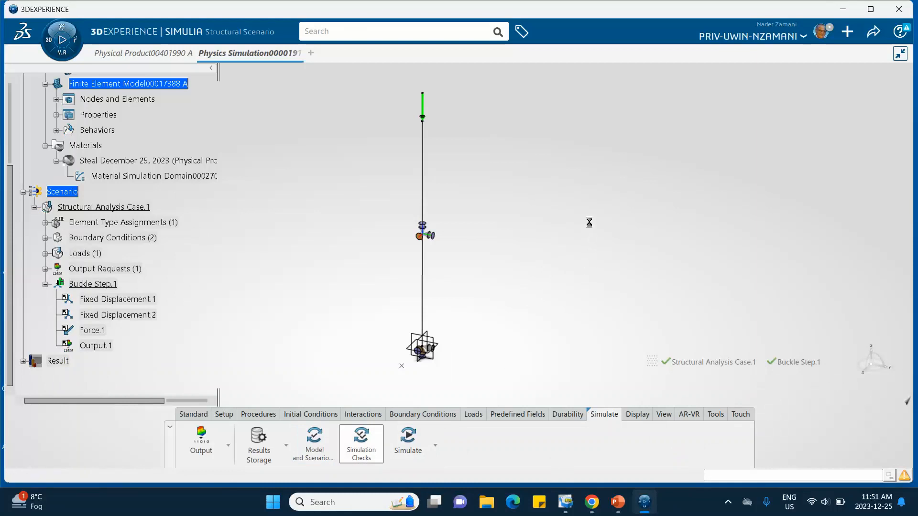
{"action": "left_click", "coordinate": [673, 261]}
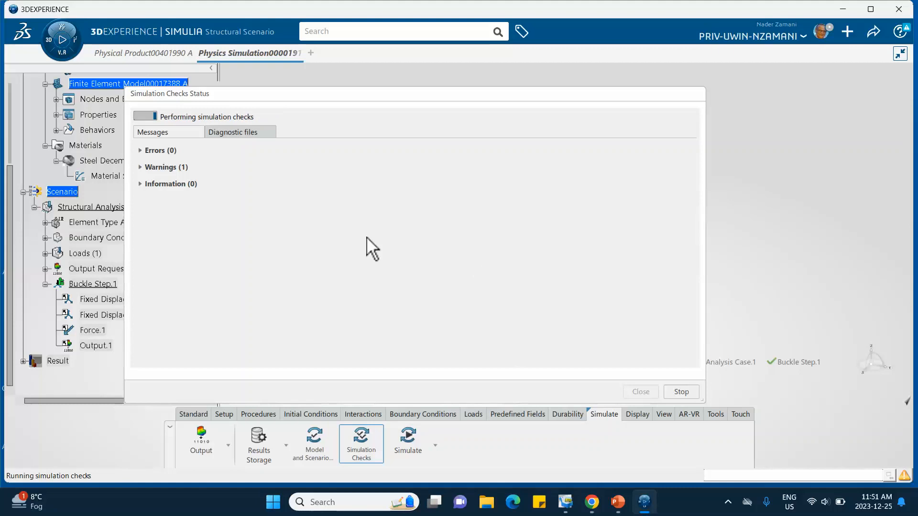
{"action": "left_click", "coordinate": [140, 168]}
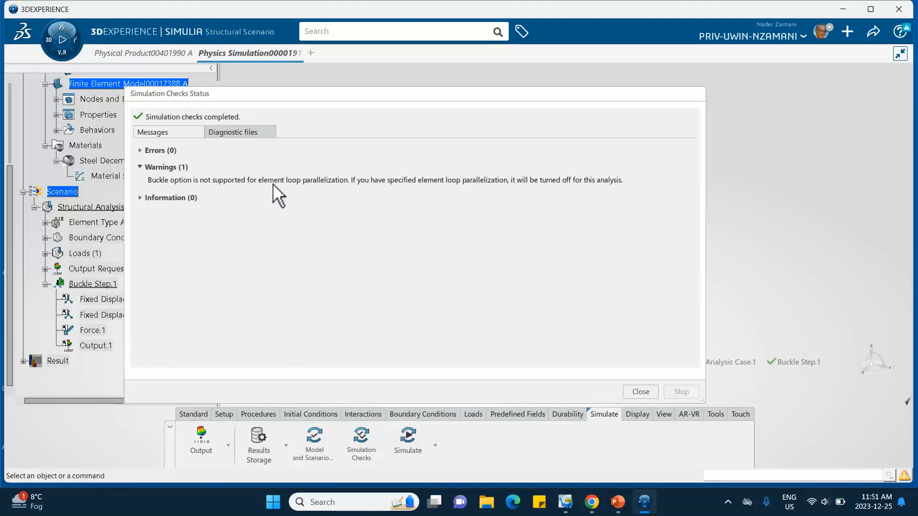
{"action": "left_click", "coordinate": [640, 393]}
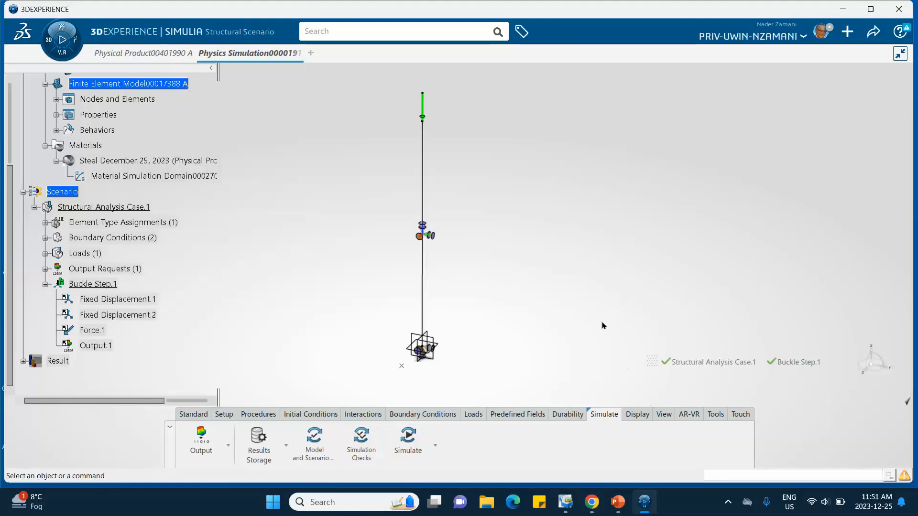
Run the simulation of Structural Analysis Case.1 with Local interactive location and 4 cores, consulting the PowerPoint eigenvalue slide while it solves.
{"action": "left_click", "coordinate": [408, 439]}
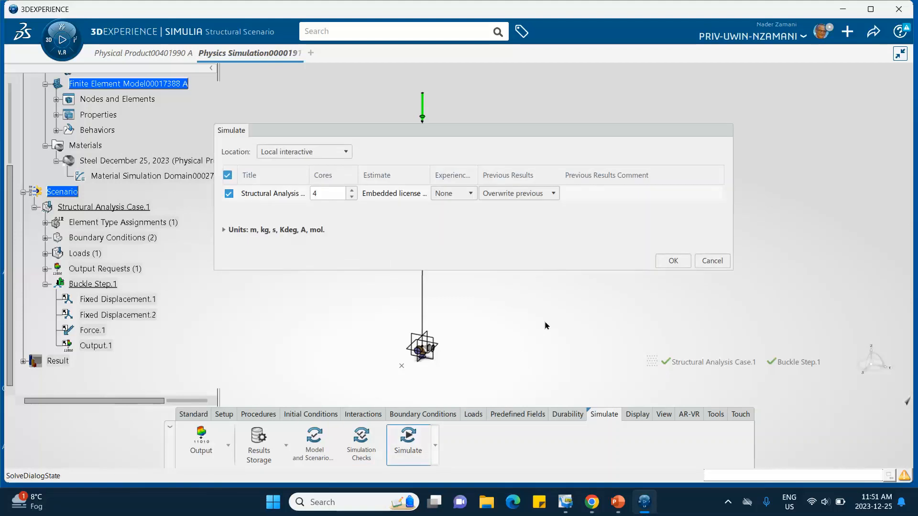
{"action": "left_click", "coordinate": [674, 261]}
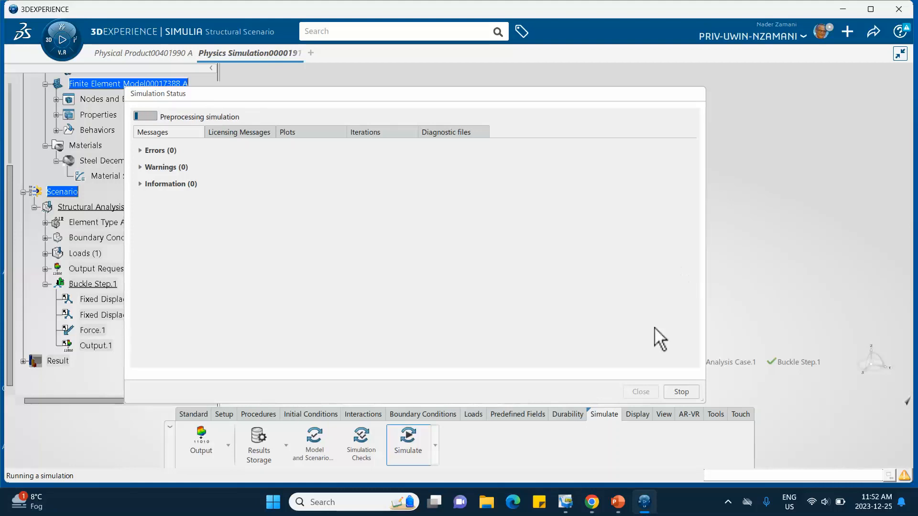
{"action": "key", "text": "alt+Tab"}
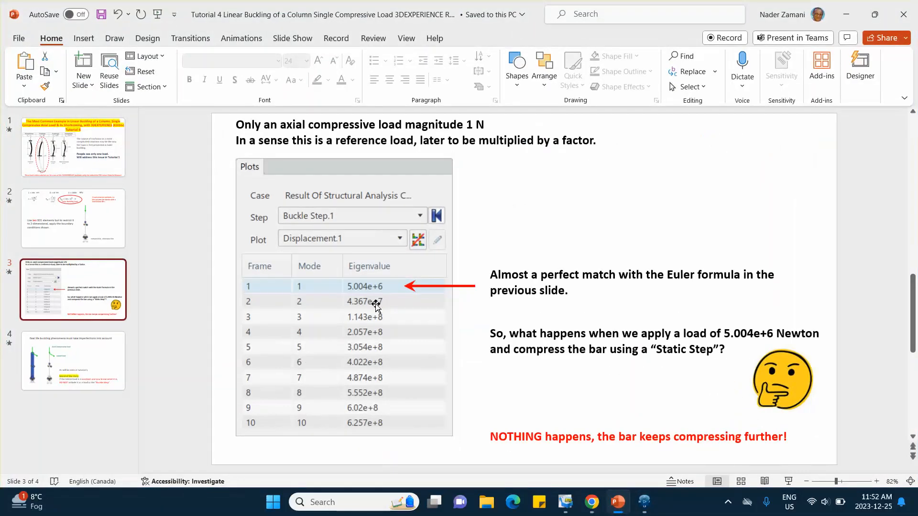
{"action": "left_click", "coordinate": [847, 16]}
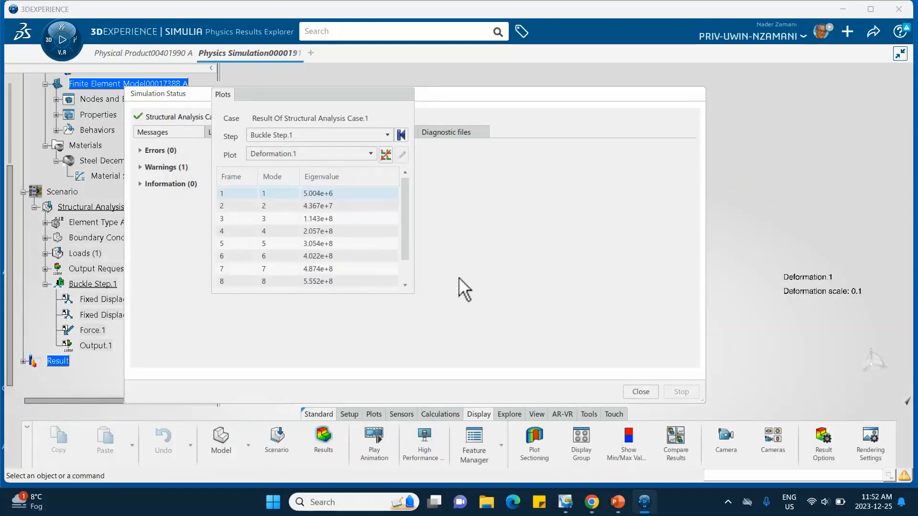
{"action": "left_click", "coordinate": [638, 391]}
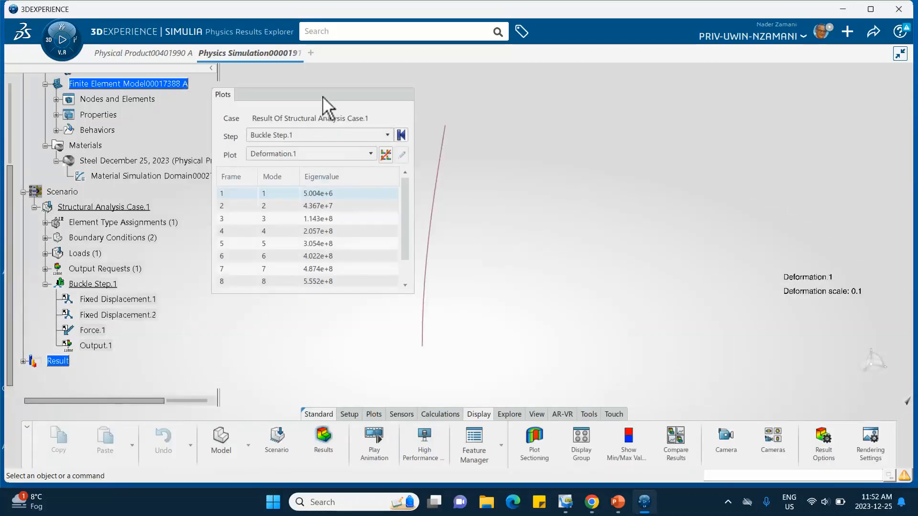
Move the plot list clear of the beam and show the Displacement.1 plot for Buckle Step.1.
{"action": "left_click_drag", "start_coordinate": [323, 98], "coordinate": [621, 102]}
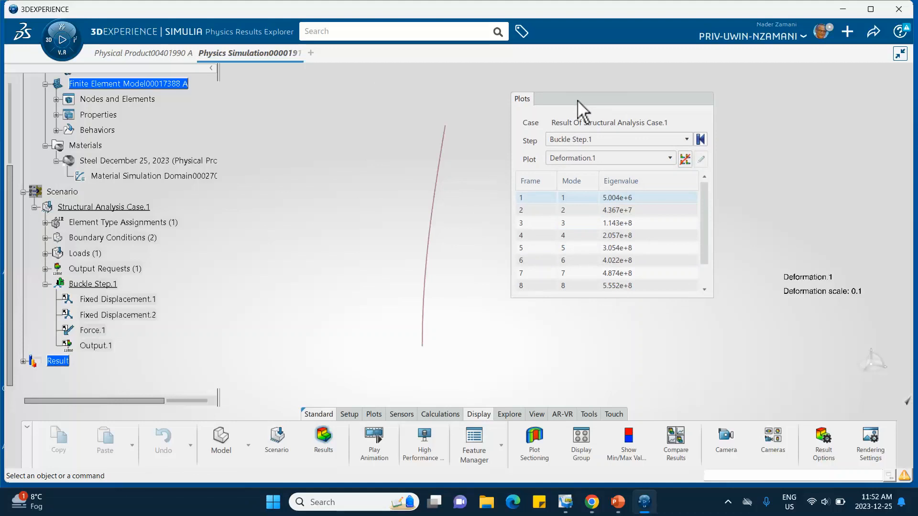
{"action": "left_click", "coordinate": [590, 157]}
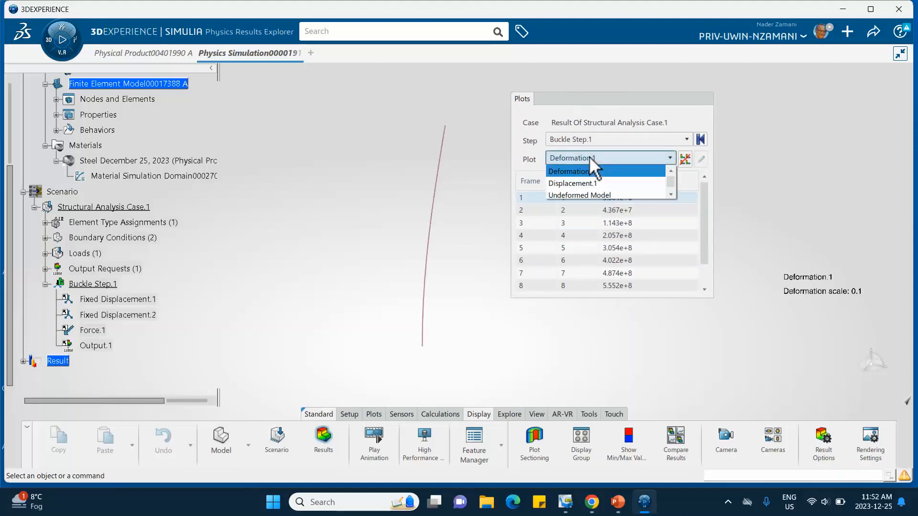
{"action": "left_click", "coordinate": [584, 184]}
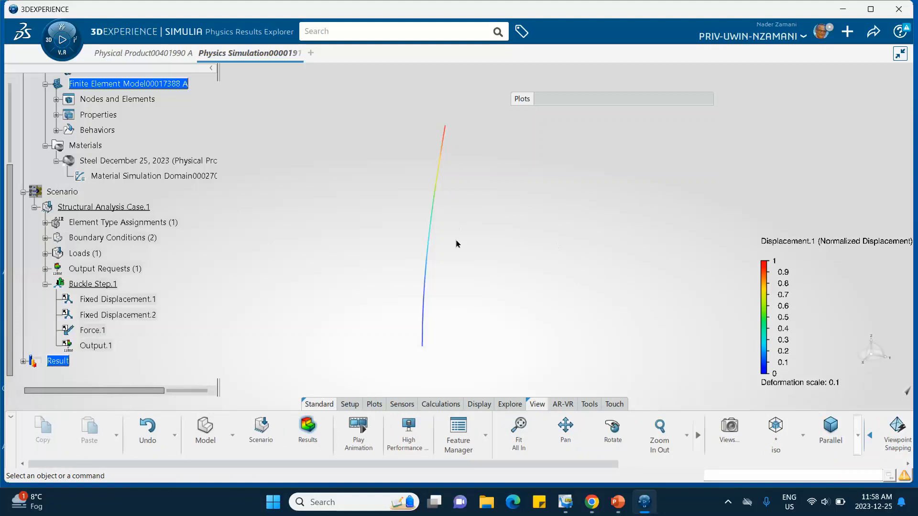
Set the beam style of the Displacement.1 contour plot to Profile and apply it.
{"action": "double_click", "coordinate": [436, 200]}
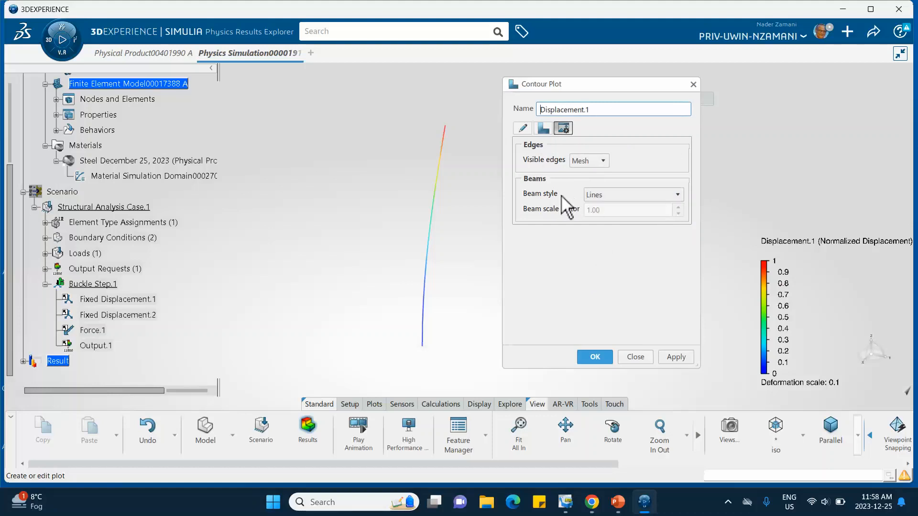
{"action": "left_click", "coordinate": [604, 196]}
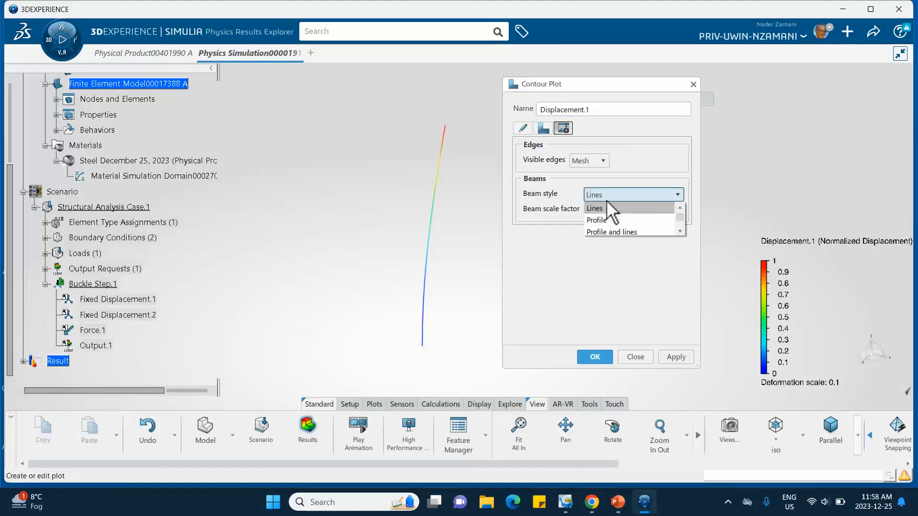
{"action": "left_click", "coordinate": [606, 219]}
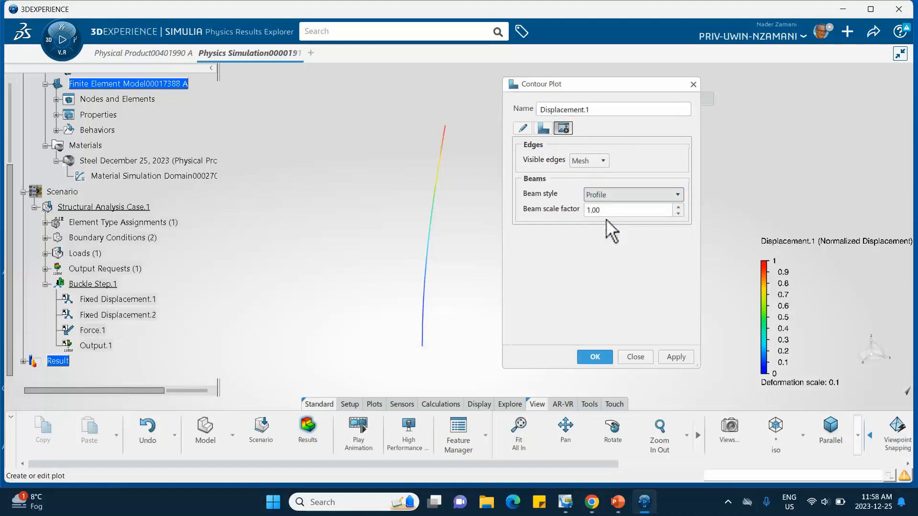
{"action": "left_click", "coordinate": [675, 357]}
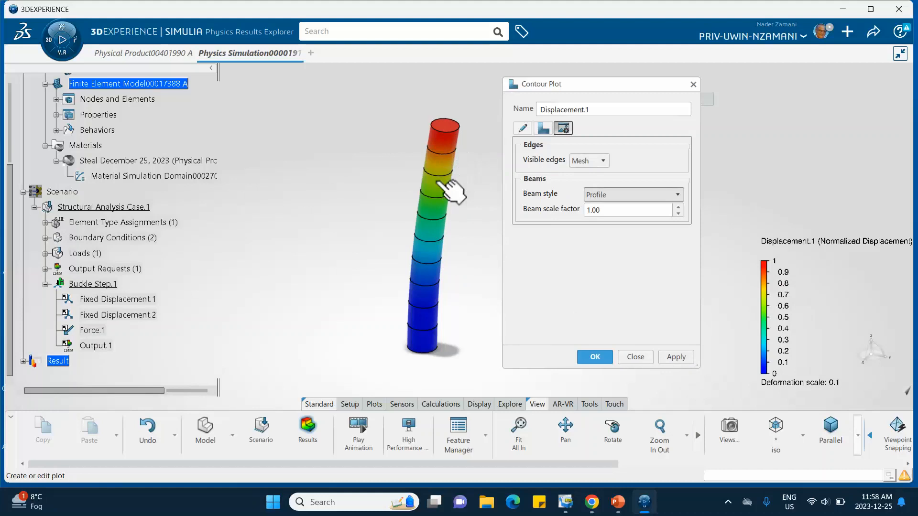
Try the contour plot with visible edges set to None and restore them to Mesh.
{"action": "left_click", "coordinate": [582, 161]}
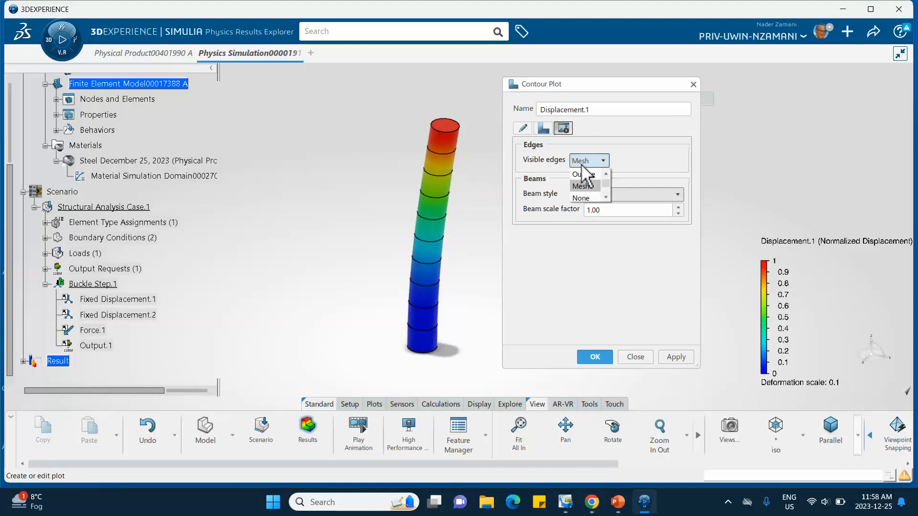
{"action": "left_click", "coordinate": [584, 198]}
{"action": "left_click", "coordinate": [672, 357]}
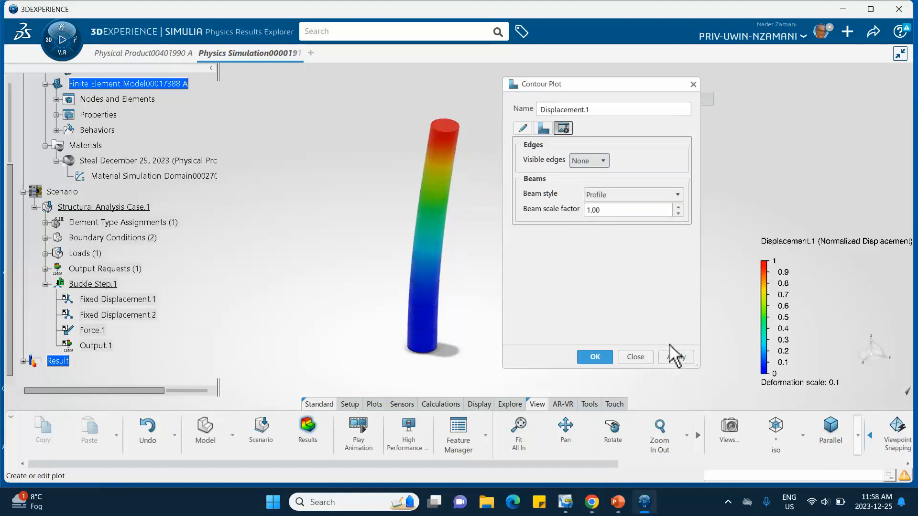
{"action": "left_click", "coordinate": [586, 162]}
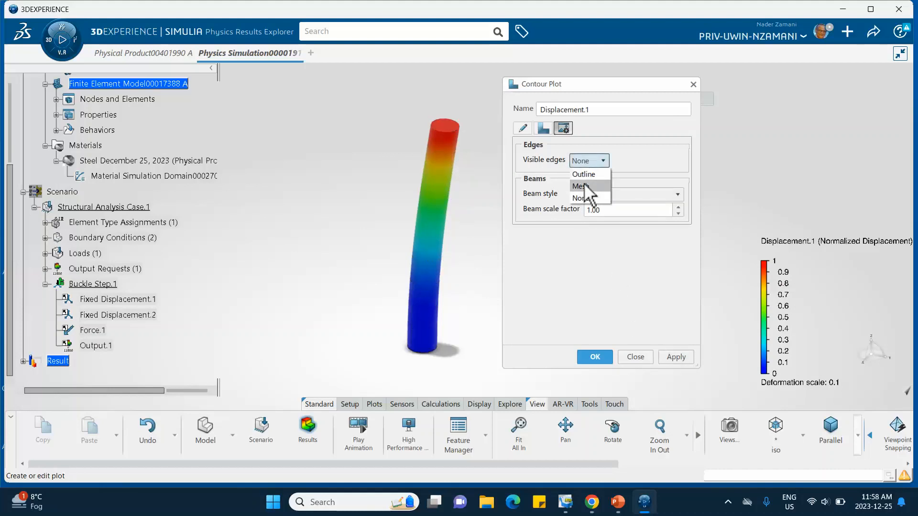
{"action": "left_click", "coordinate": [584, 184]}
{"action": "left_click", "coordinate": [669, 355]}
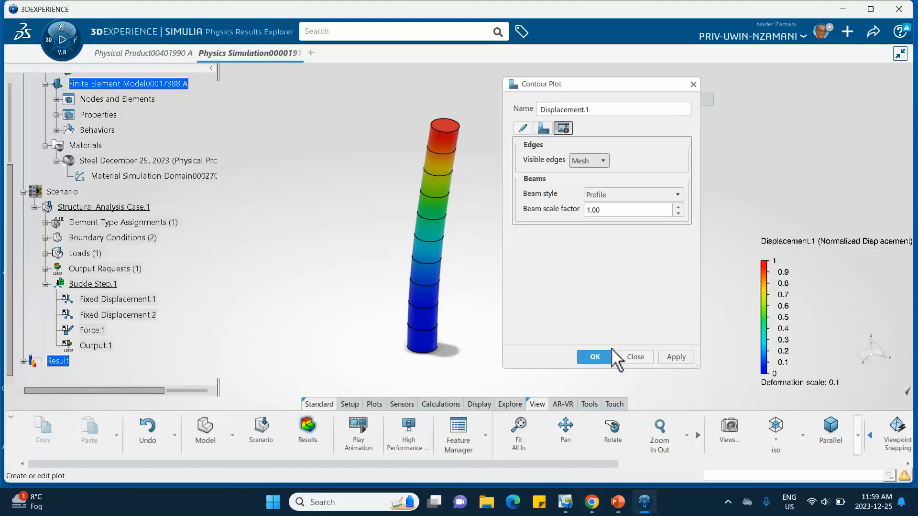
Accept the contour plot settings, consult the eigenvalue slide in PowerPoint and return to 3DEXPERIENCE.
{"action": "left_click", "coordinate": [597, 360]}
{"action": "mouse_move", "coordinate": [456, 165]}
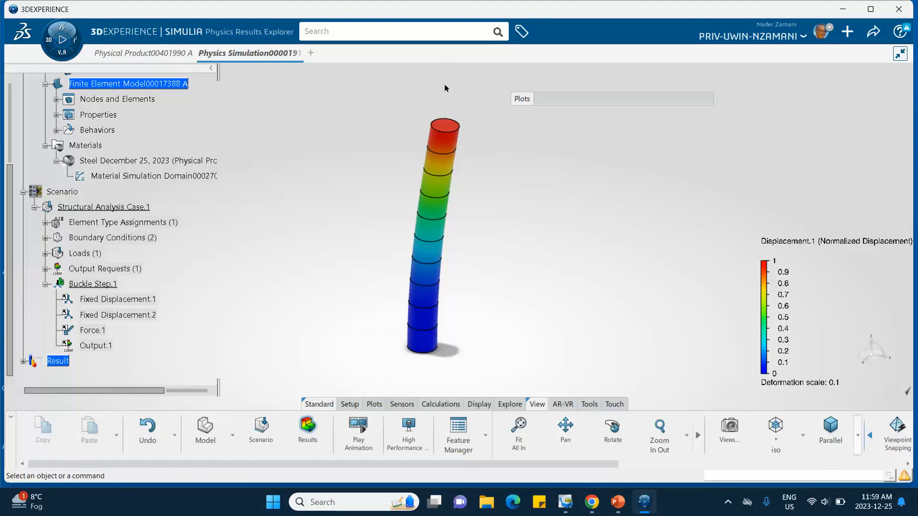
{"action": "mouse_move", "coordinate": [451, 125]}
{"action": "left_click", "coordinate": [625, 505]}
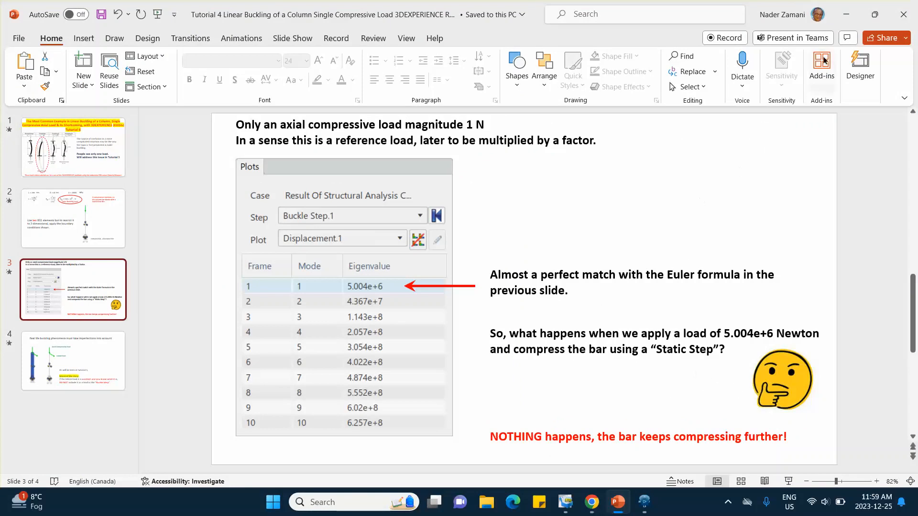
{"action": "left_click", "coordinate": [844, 16]}
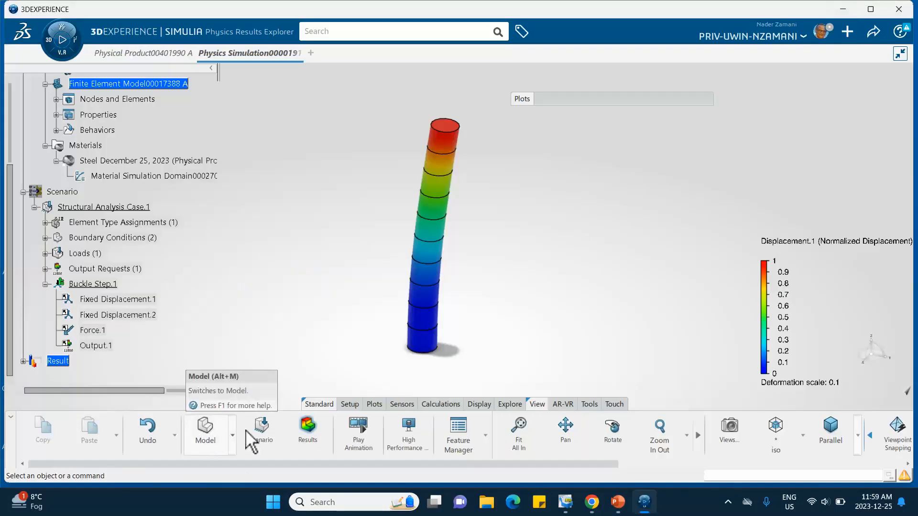
Return to the scenario and add a Static Step with an initial time increment of 0.1 s and geometric nonlinearity included.
{"action": "left_click", "coordinate": [260, 439]}
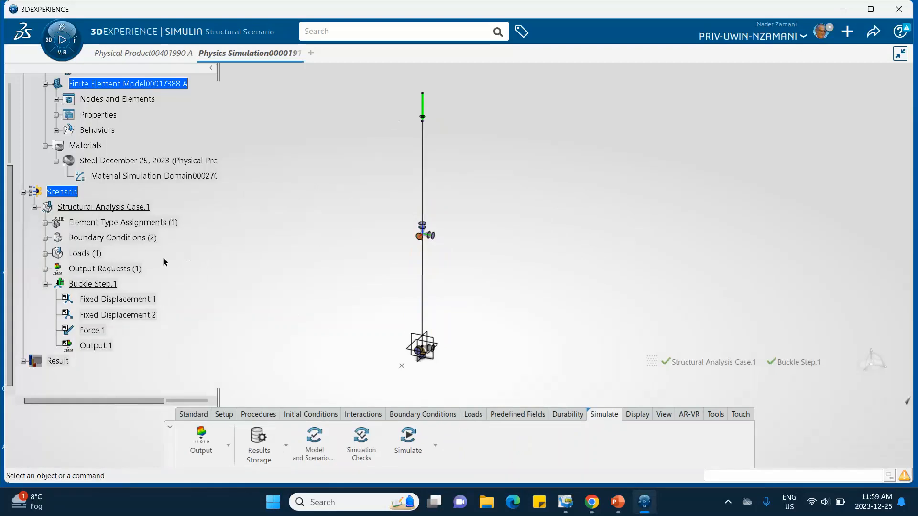
{"action": "scroll", "coordinate": [115, 286], "scroll_direction": "down", "scroll_amount": 3}
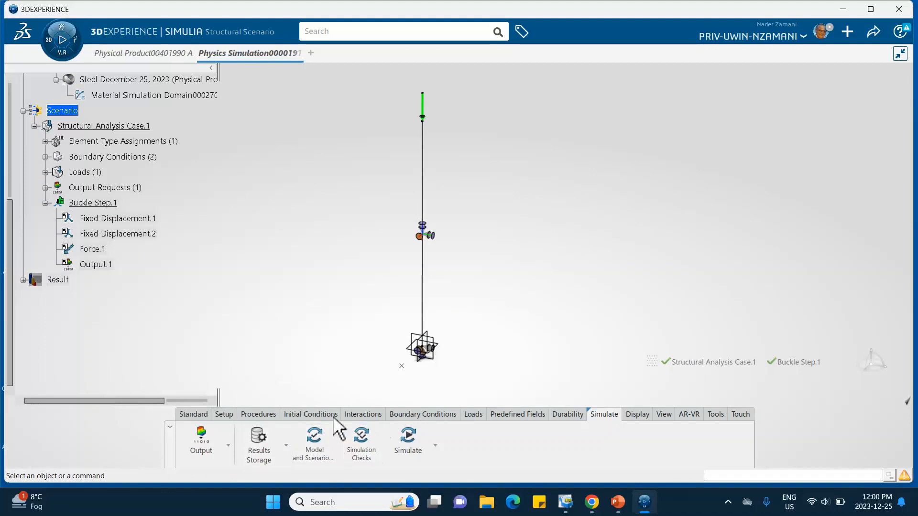
{"action": "left_click", "coordinate": [266, 414]}
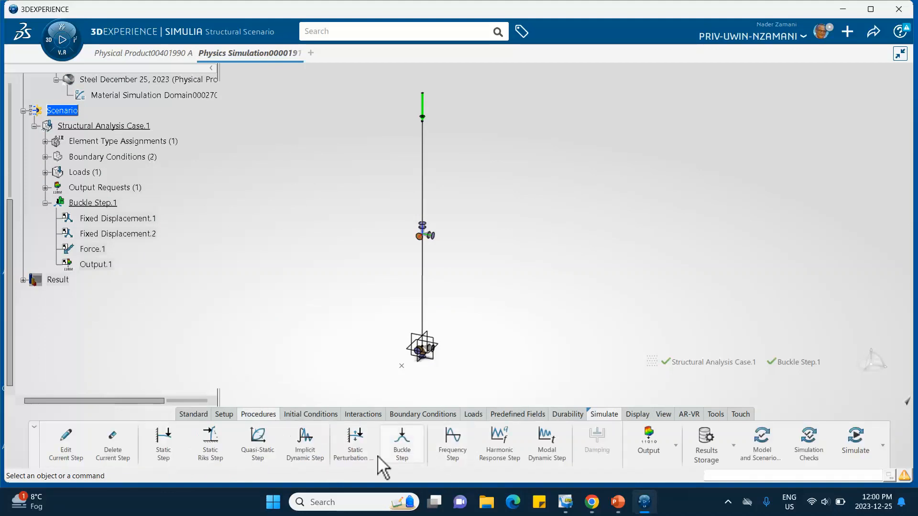
{"action": "left_click", "coordinate": [167, 444]}
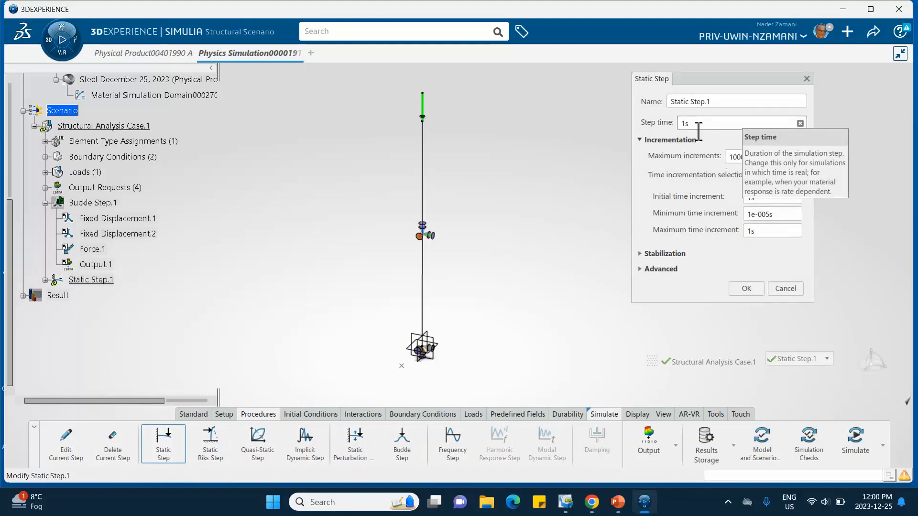
{"action": "double_click", "coordinate": [759, 197]}
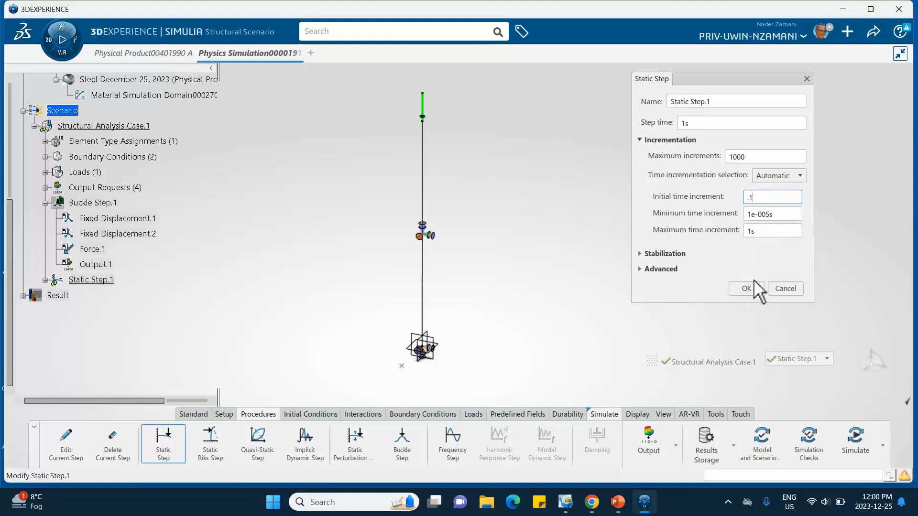
{"action": "left_click", "coordinate": [641, 268]}
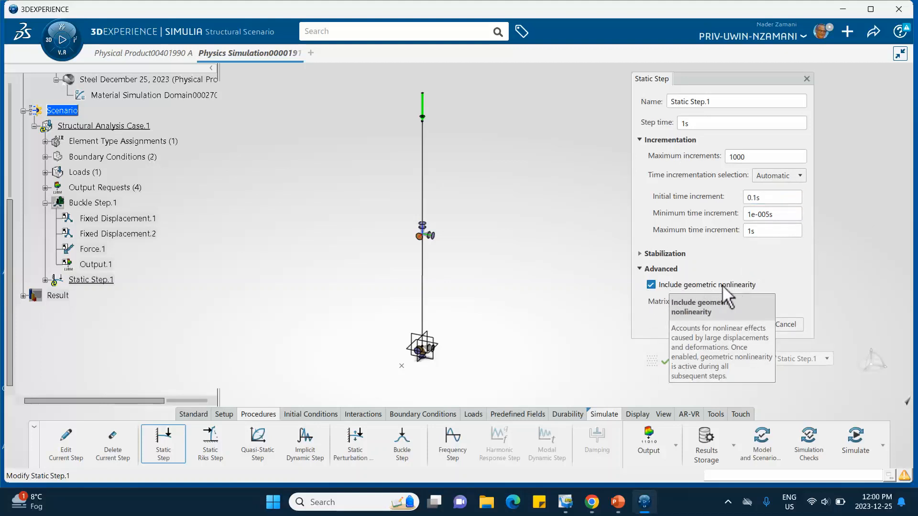
{"action": "left_click", "coordinate": [746, 325]}
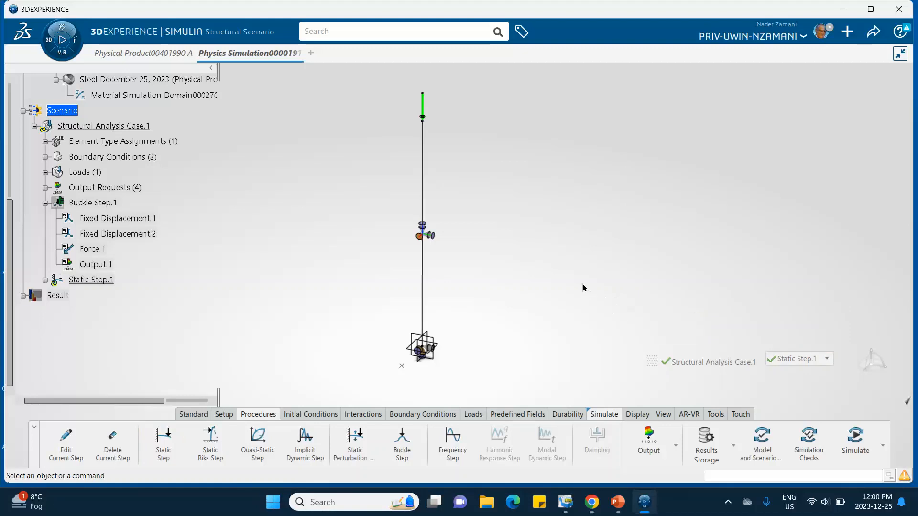
Expand Static Step.1 and the boundary conditions in the tree and check the available options for Fixed Displacement.1.
{"action": "left_click", "coordinate": [45, 280]}
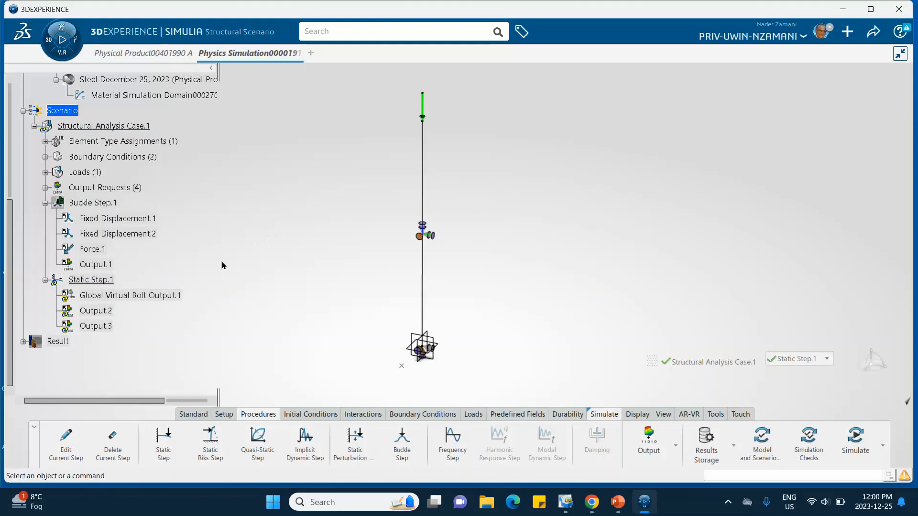
{"action": "left_click", "coordinate": [46, 156]}
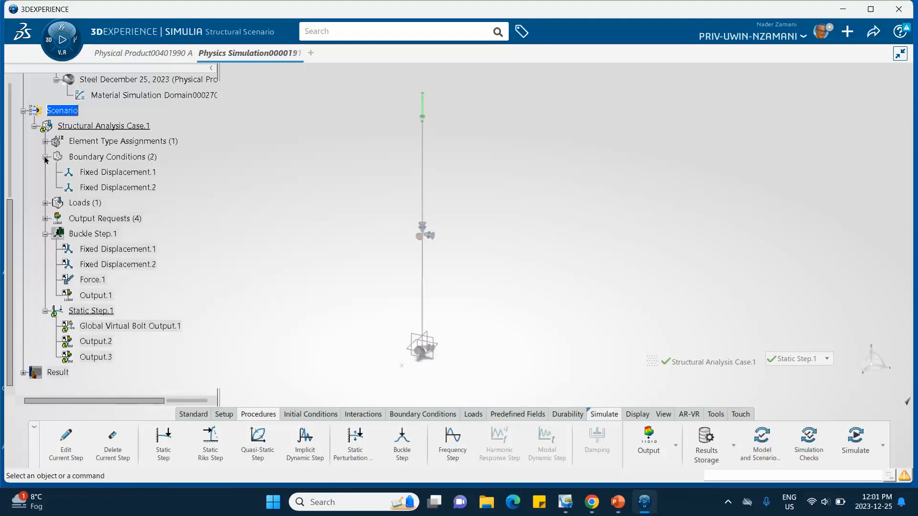
{"action": "left_click", "coordinate": [120, 173]}
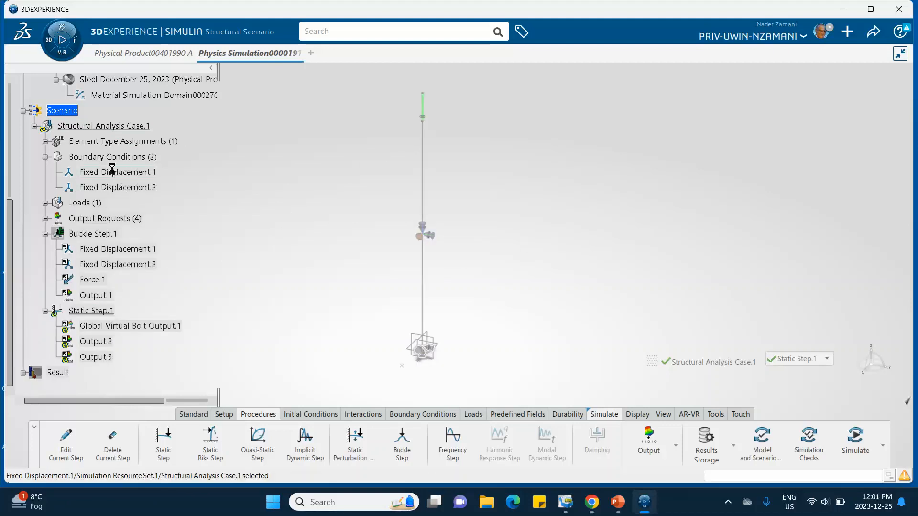
{"action": "right_click", "coordinate": [113, 173]}
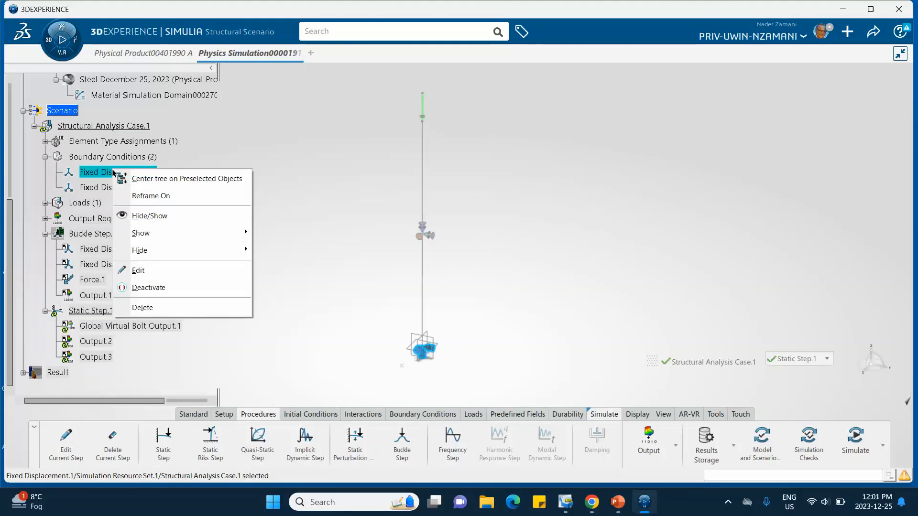
{"action": "left_click", "coordinate": [274, 170]}
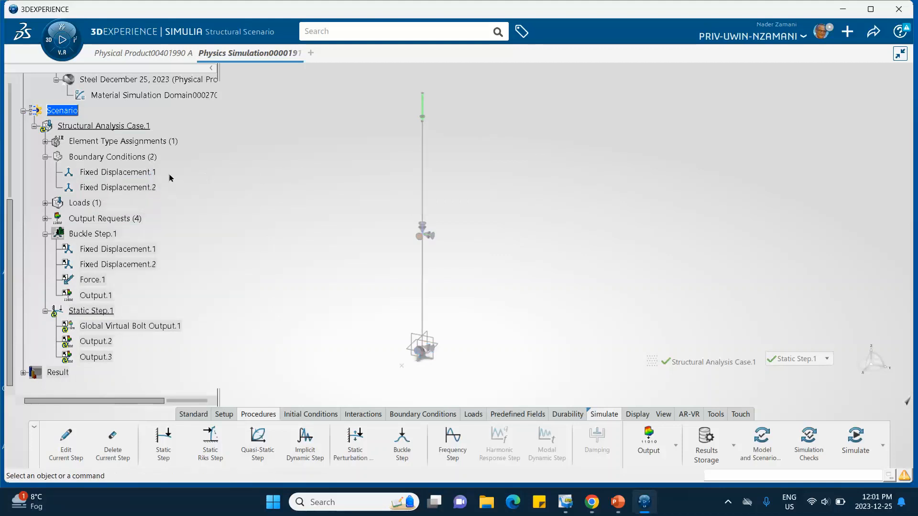
Examine in the Feature Manager whether Fixed Displacement.1 can be carried from Buckle Step.1 into Static Step.1, and close it.
{"action": "right_click", "coordinate": [286, 186]}
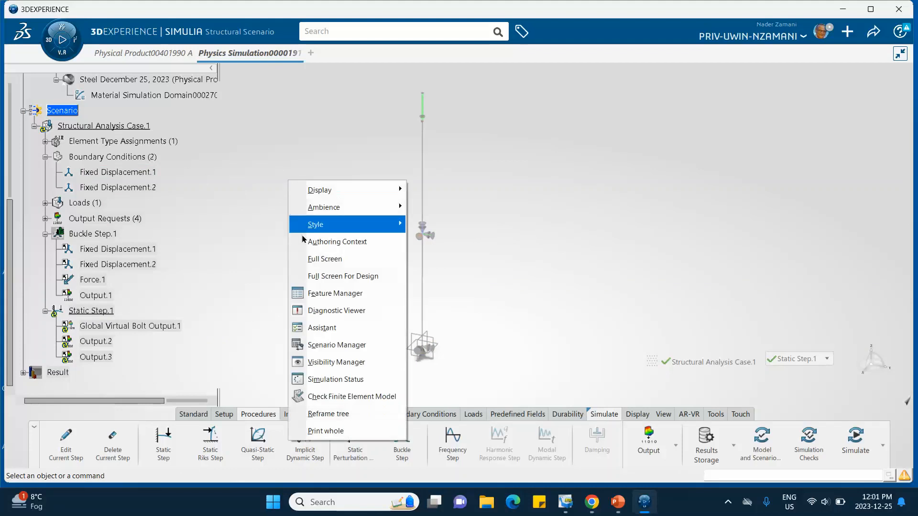
{"action": "left_click", "coordinate": [321, 294]}
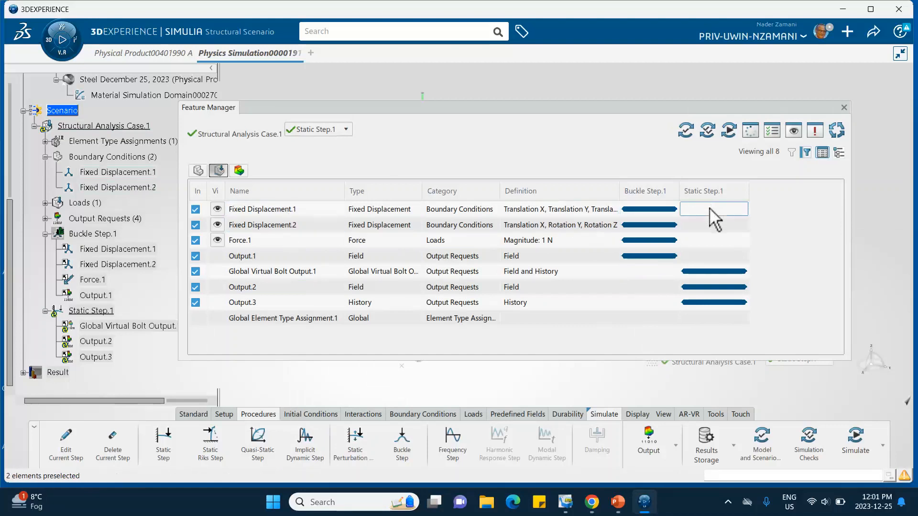
{"action": "right_click", "coordinate": [659, 213]}
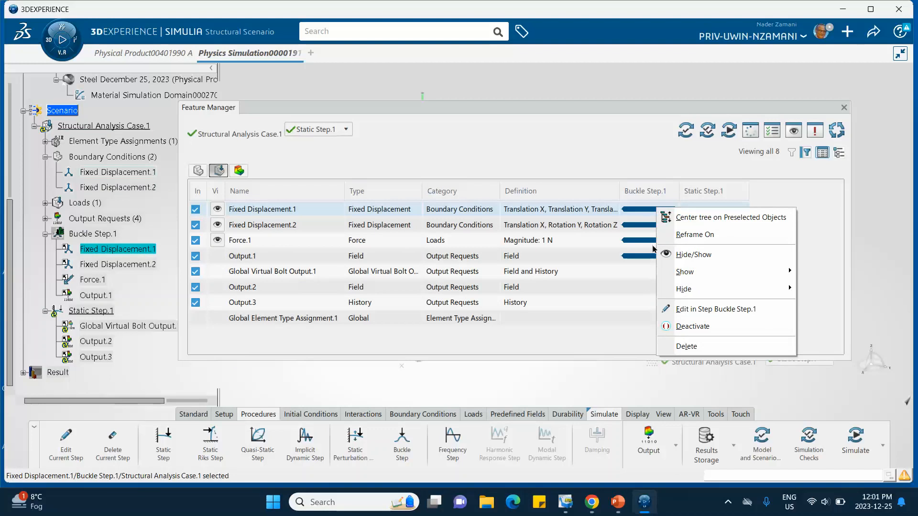
{"action": "left_click", "coordinate": [607, 342]}
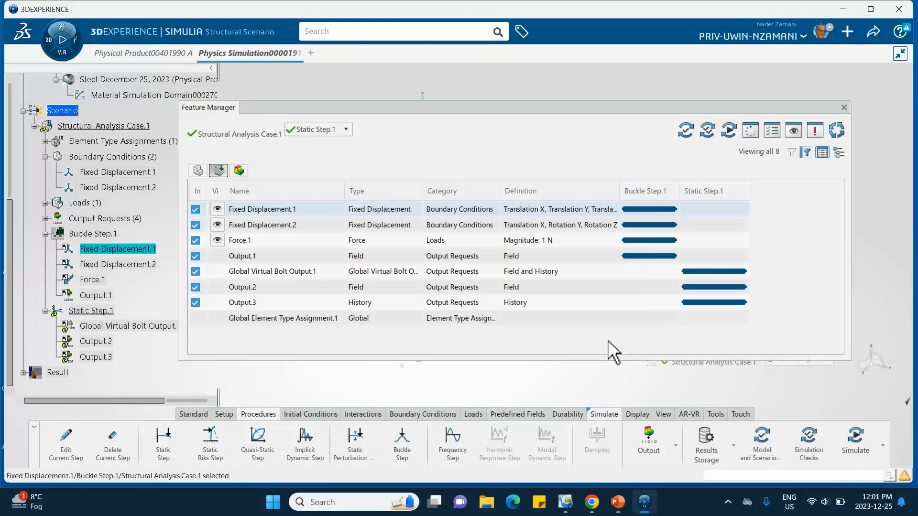
{"action": "right_click", "coordinate": [698, 211]}
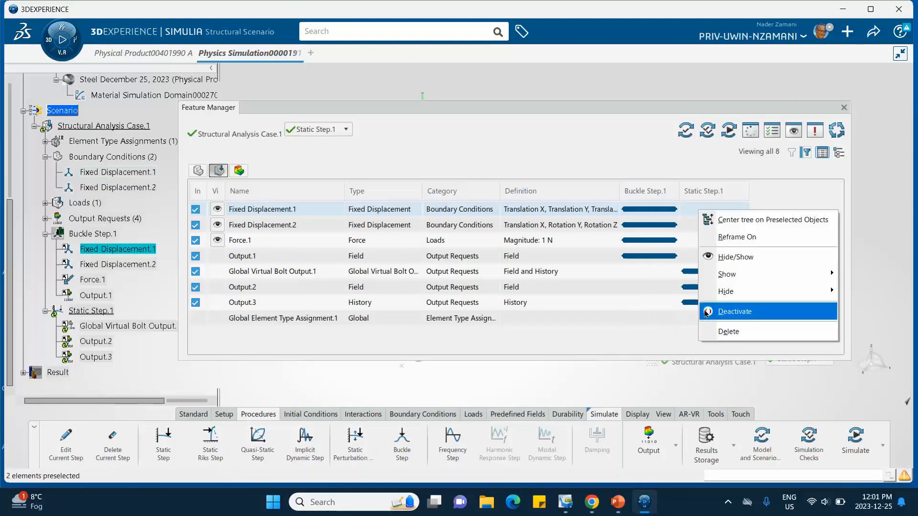
{"action": "left_click", "coordinate": [634, 314]}
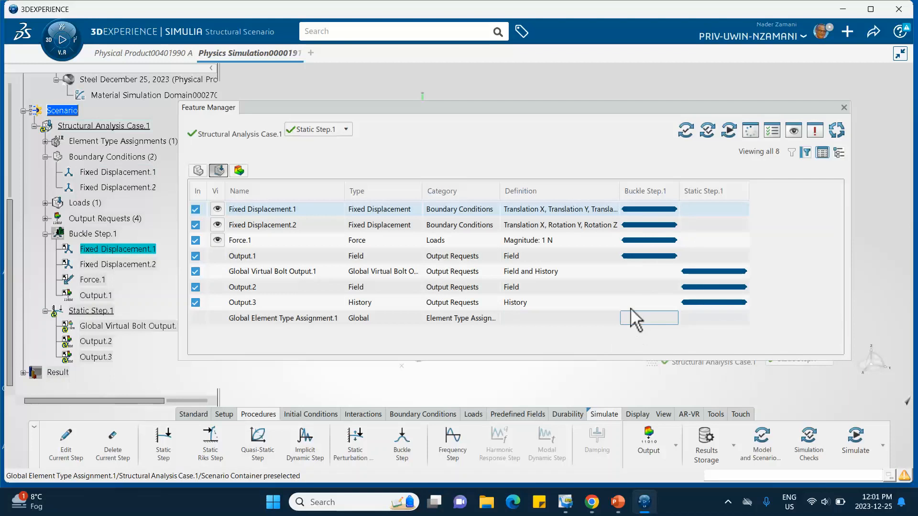
{"action": "right_click", "coordinate": [646, 210]}
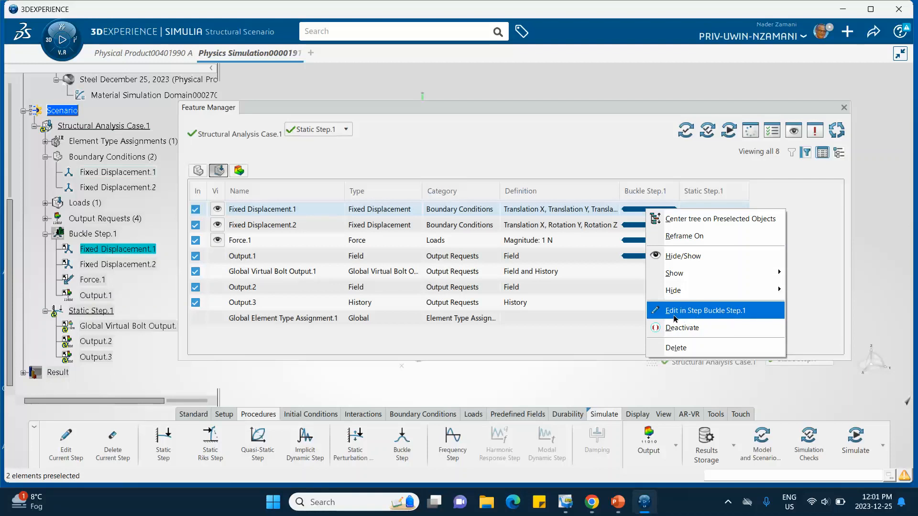
{"action": "left_click", "coordinate": [593, 378]}
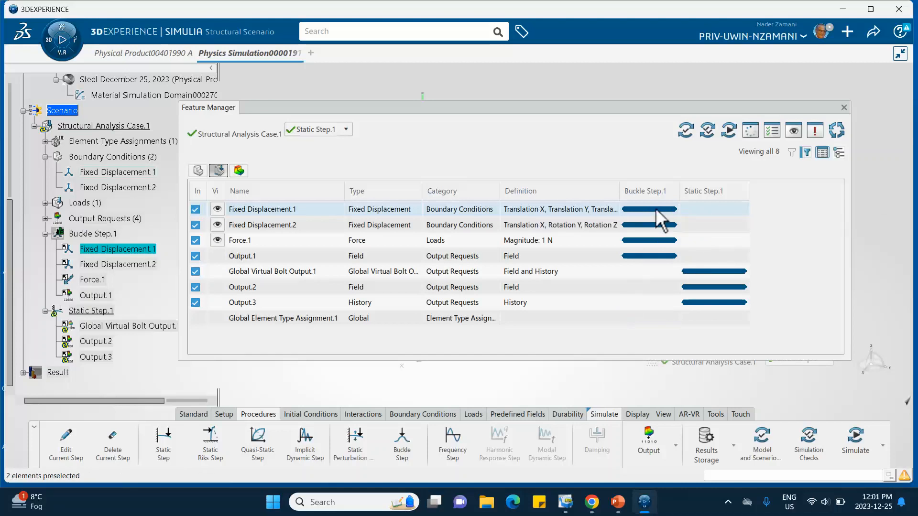
{"action": "left_click", "coordinate": [843, 108]}
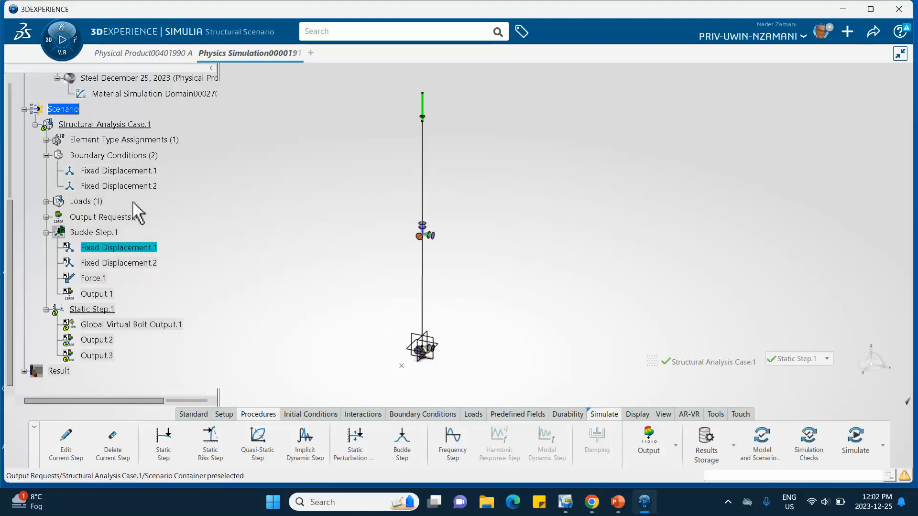
Hide the boundary condition symbols and add a fixed displacement at the beam's lower end vertex restraining X, Y, Z translations and rotations.
{"action": "right_click", "coordinate": [121, 156]}
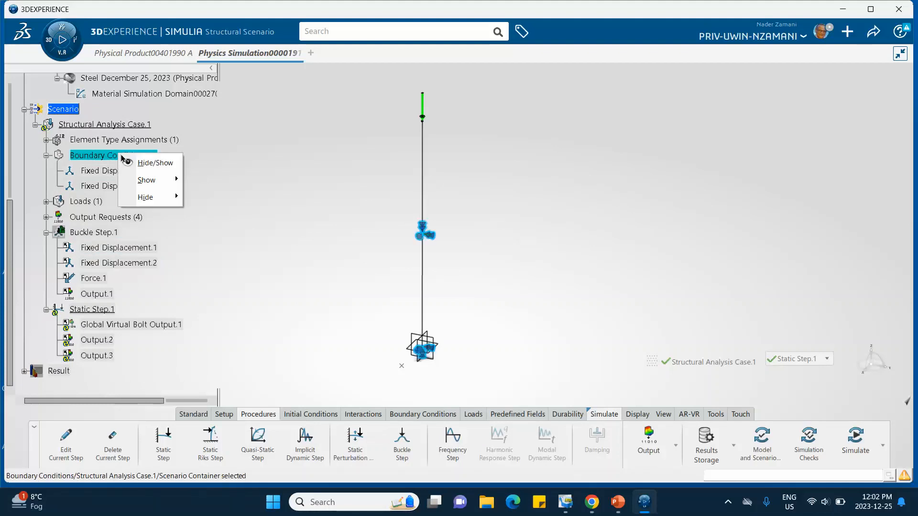
{"action": "left_click", "coordinate": [152, 163]}
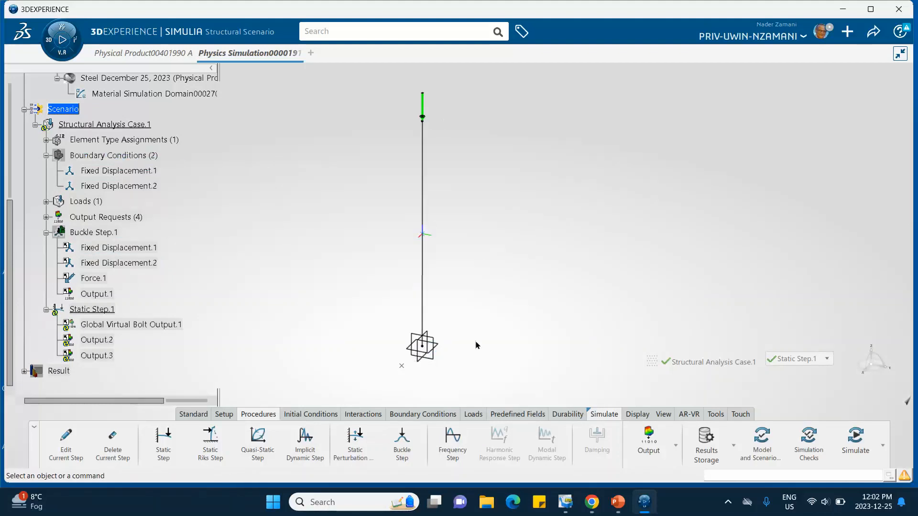
{"action": "left_click", "coordinate": [413, 415]}
{"action": "left_click", "coordinate": [202, 442]}
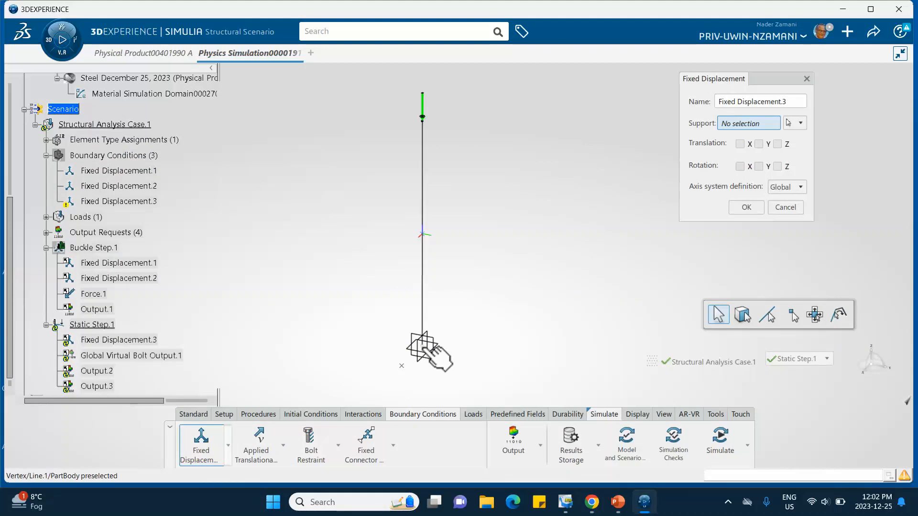
{"action": "left_click", "coordinate": [430, 347]}
{"action": "left_click", "coordinate": [740, 144]}
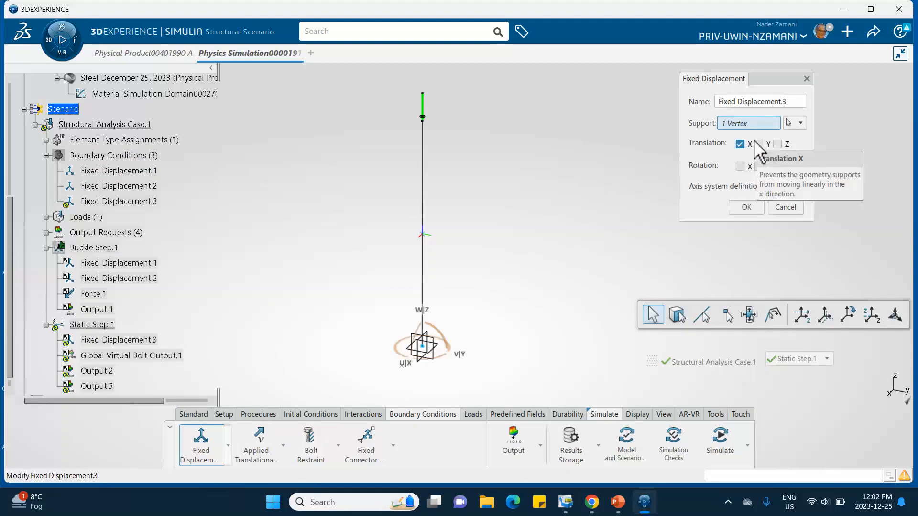
{"action": "left_click", "coordinate": [759, 144]}
{"action": "left_click", "coordinate": [777, 144]}
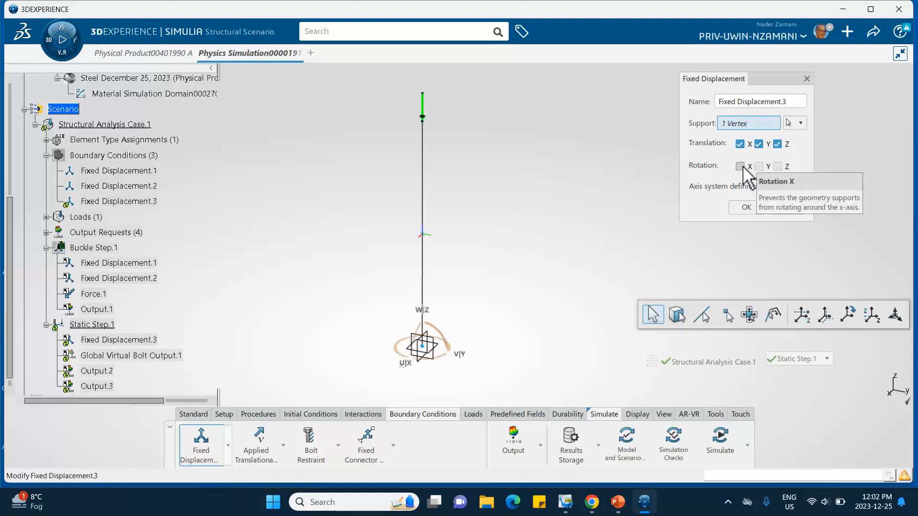
{"action": "left_click", "coordinate": [740, 166]}
{"action": "left_click", "coordinate": [759, 166]}
{"action": "left_click", "coordinate": [777, 166]}
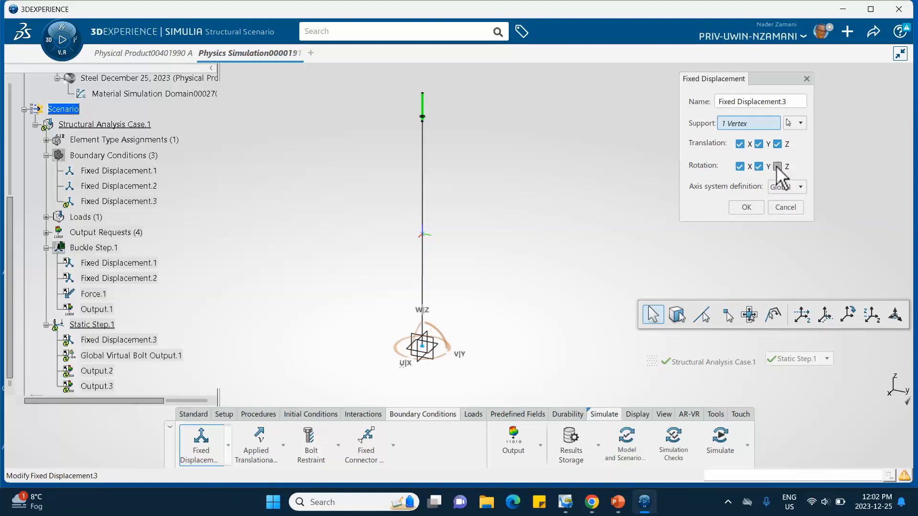
{"action": "left_click", "coordinate": [745, 208]}
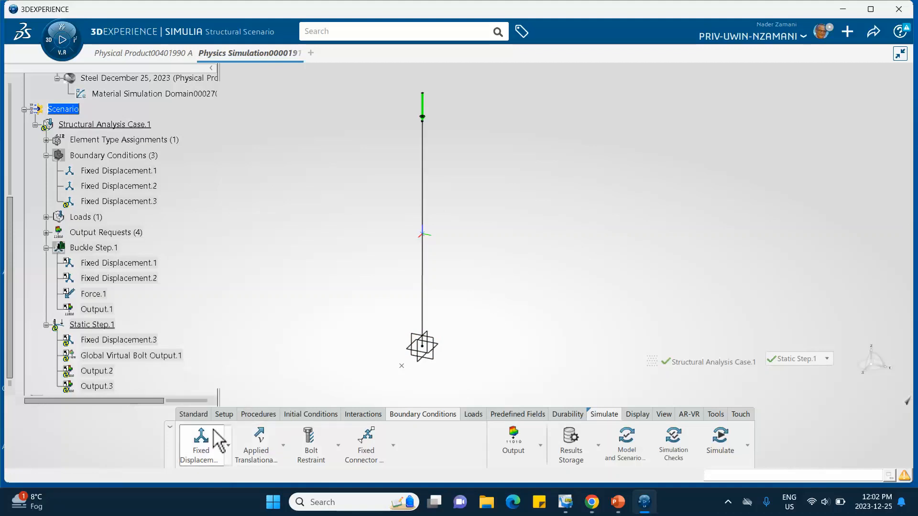
Add a fixed displacement on the beam's edge restraining translation X and rotations Y and Z.
{"action": "left_click", "coordinate": [200, 437]}
{"action": "left_click", "coordinate": [422, 200]}
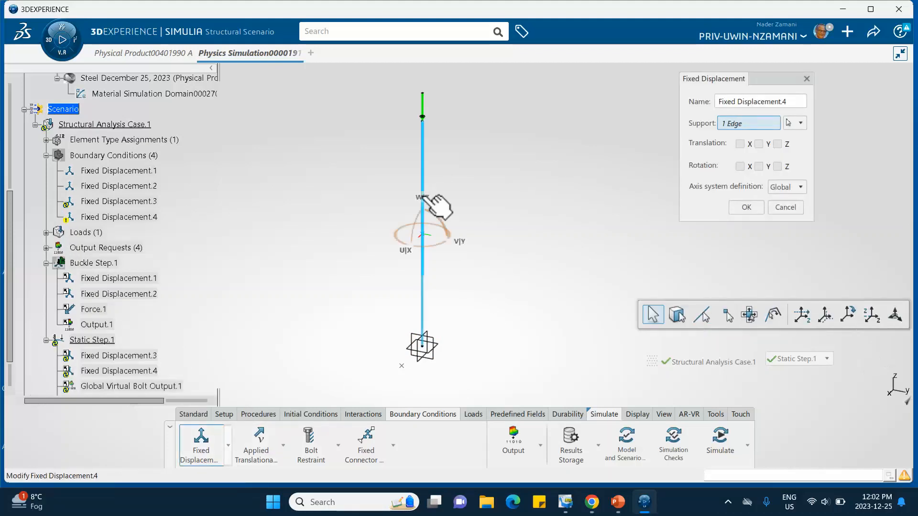
{"action": "left_click", "coordinate": [739, 144]}
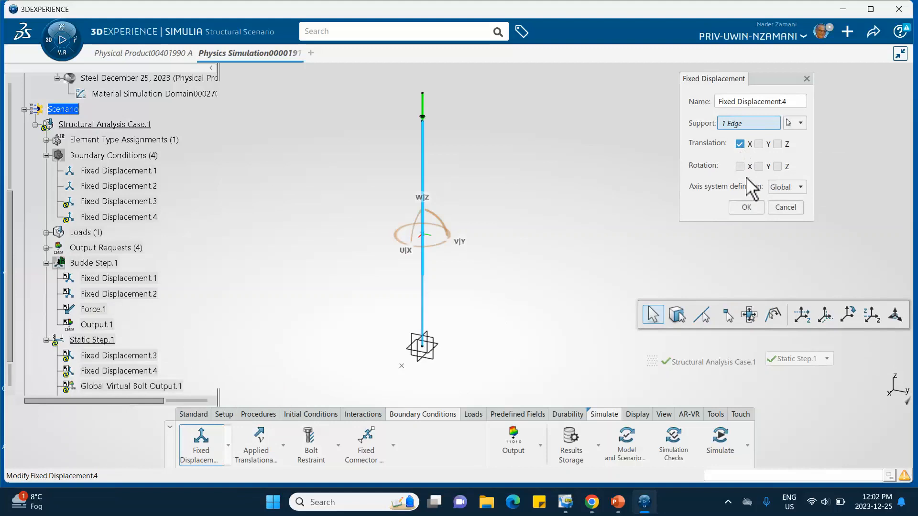
{"action": "left_click", "coordinate": [758, 166]}
{"action": "left_click", "coordinate": [776, 166]}
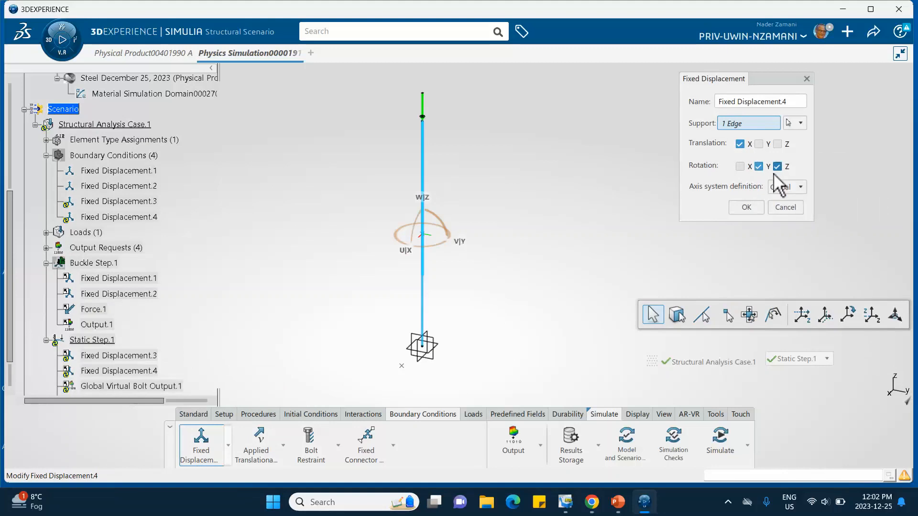
{"action": "left_click", "coordinate": [747, 208]}
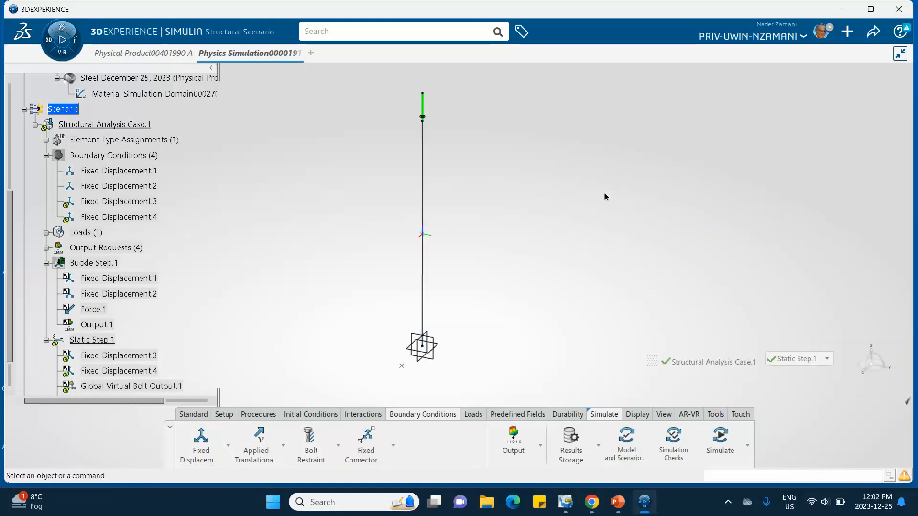
Expand the loads in the tree and hide the Force.1 symbol.
{"action": "scroll", "coordinate": [218, 229], "scroll_direction": "down", "scroll_amount": 3}
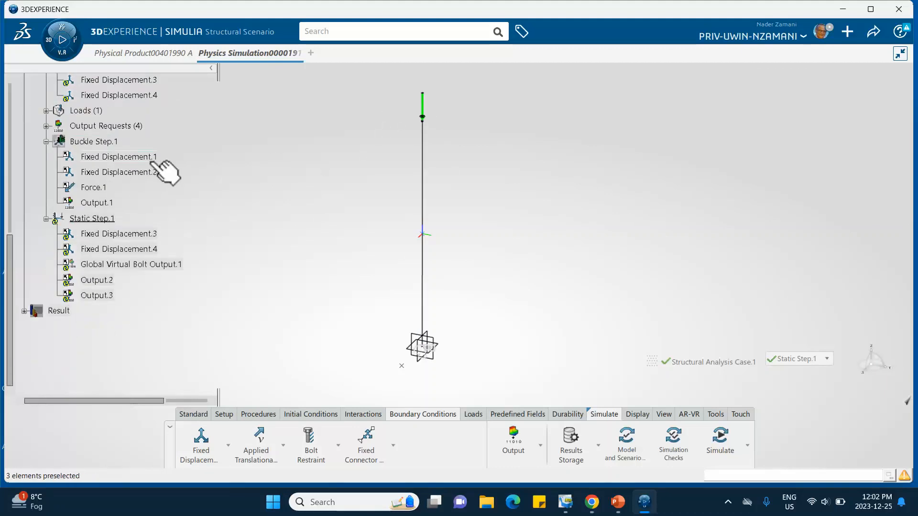
{"action": "scroll", "coordinate": [142, 155], "scroll_direction": "up", "scroll_amount": 1}
{"action": "scroll", "coordinate": [149, 146], "scroll_direction": "up", "scroll_amount": 1}
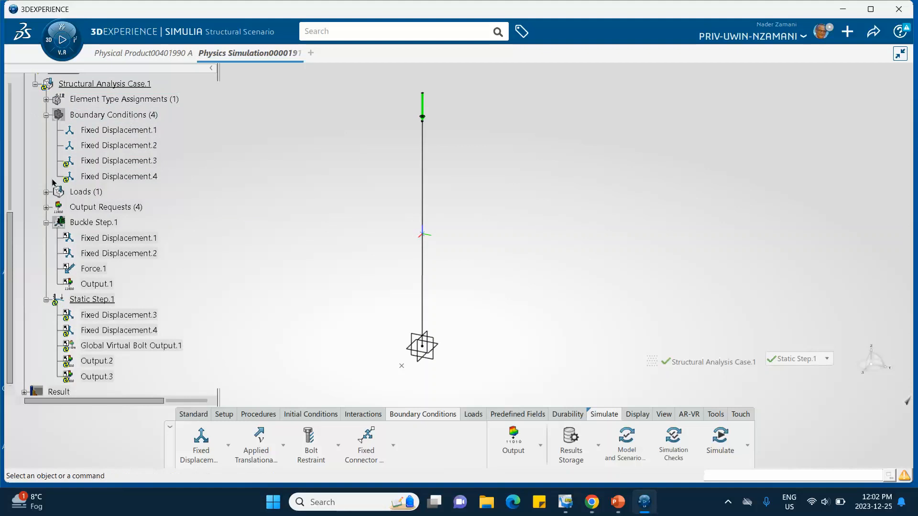
{"action": "left_click", "coordinate": [47, 192]}
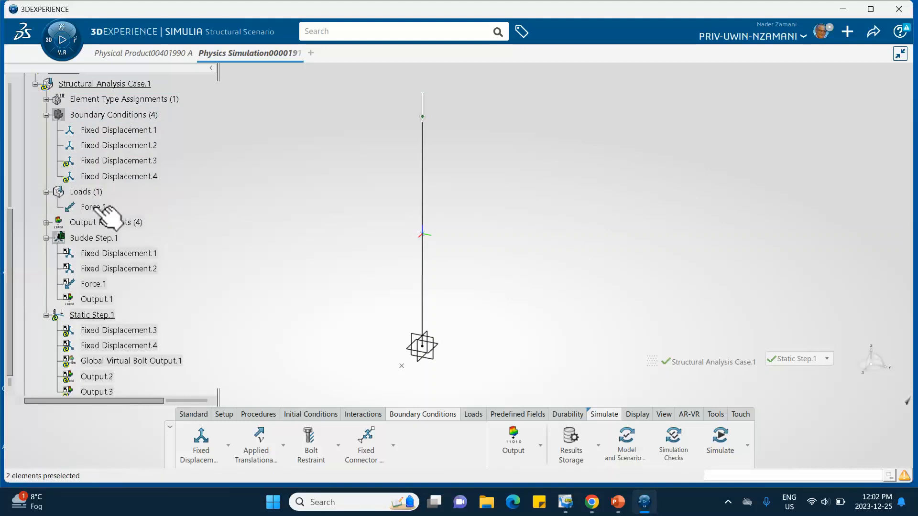
{"action": "right_click", "coordinate": [92, 207]}
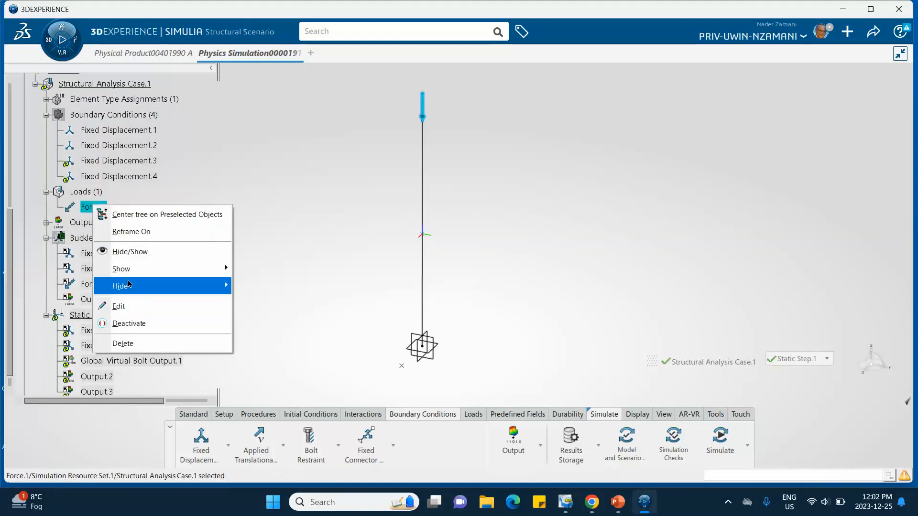
{"action": "mouse_move", "coordinate": [147, 276]}
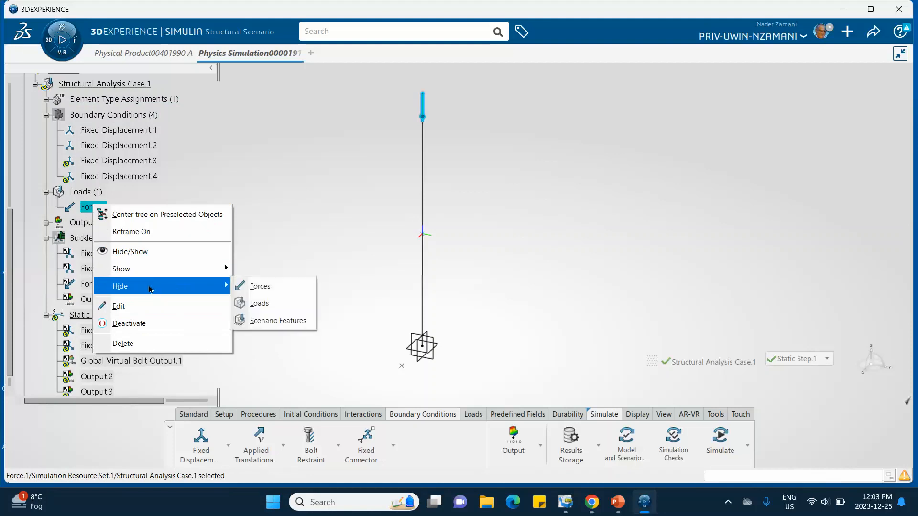
{"action": "left_click", "coordinate": [282, 261]}
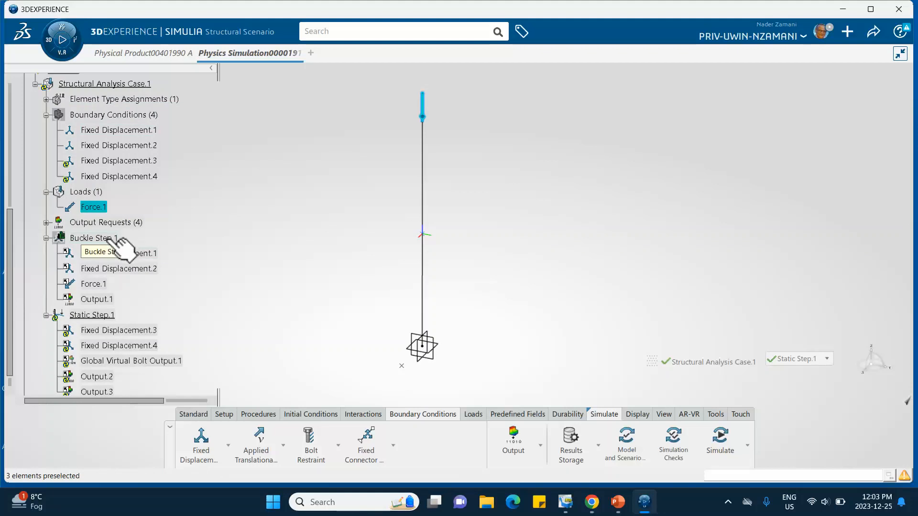
{"action": "right_click", "coordinate": [96, 207]}
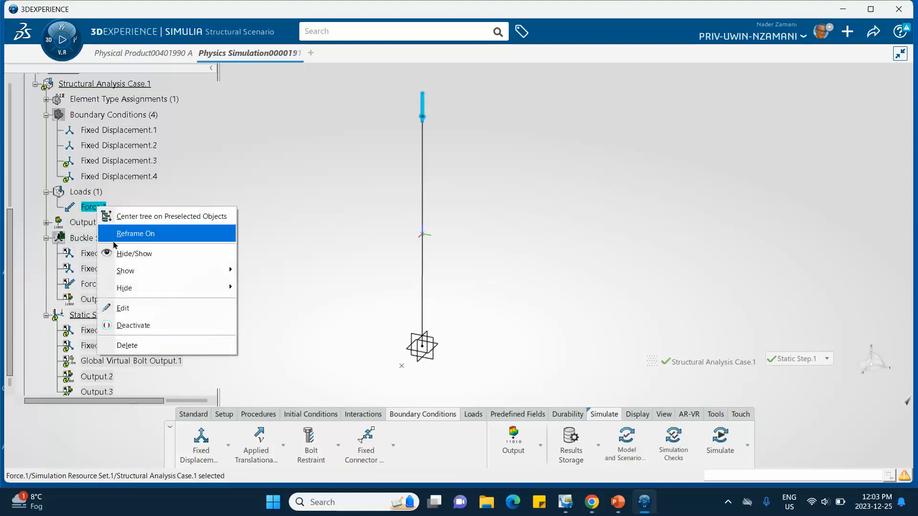
{"action": "left_click", "coordinate": [122, 252]}
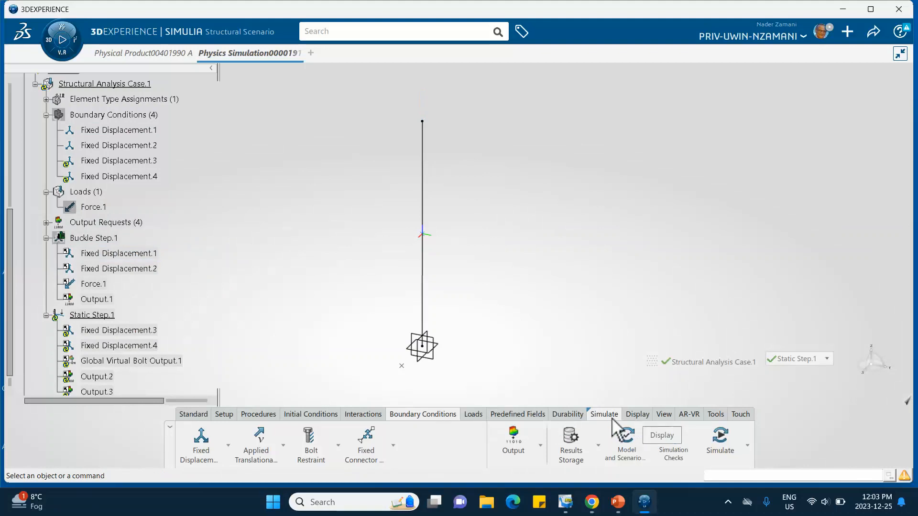
Apply a force of -5.004e+006 N in Z at the beam's upper end vertex for the static step.
{"action": "left_click", "coordinate": [476, 414]}
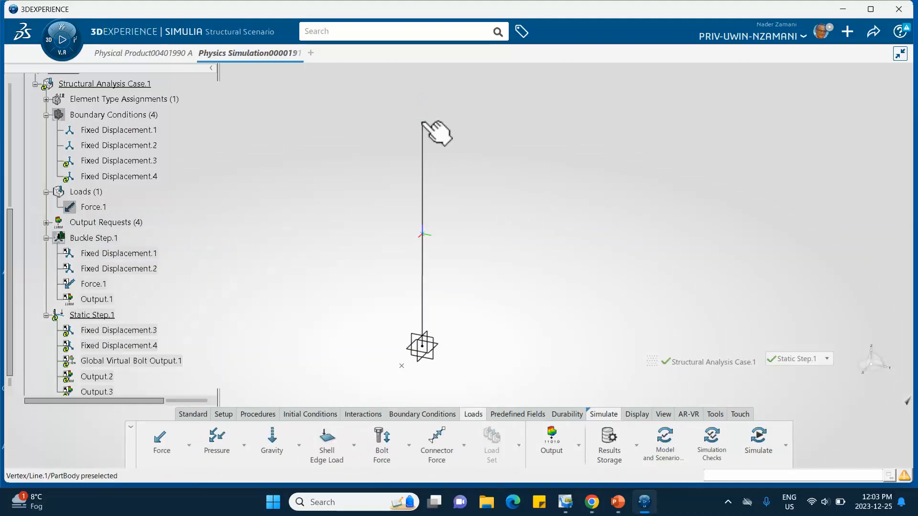
{"action": "left_click", "coordinate": [162, 443]}
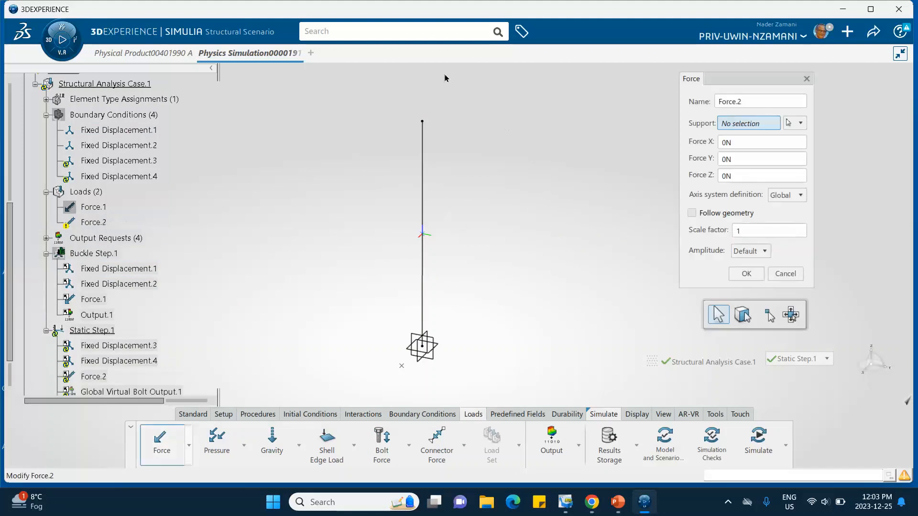
{"action": "left_click", "coordinate": [422, 122]}
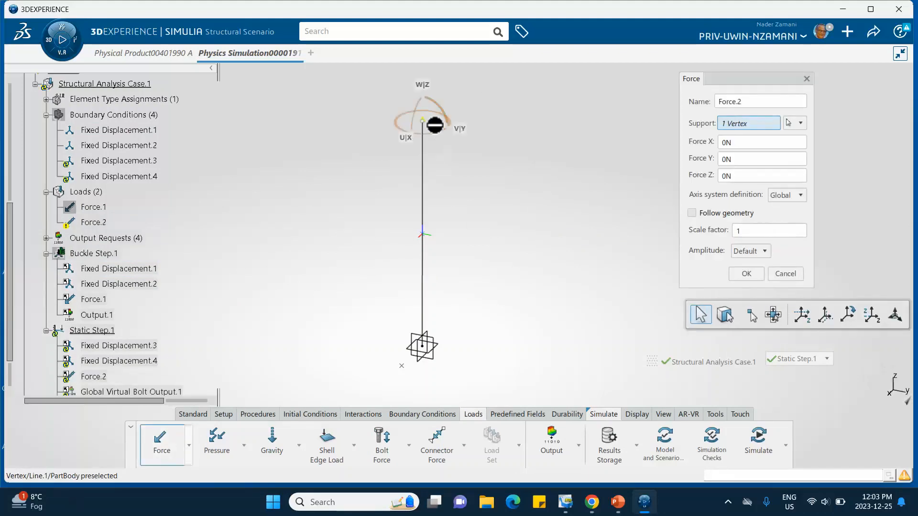
{"action": "double_click", "coordinate": [732, 175]}
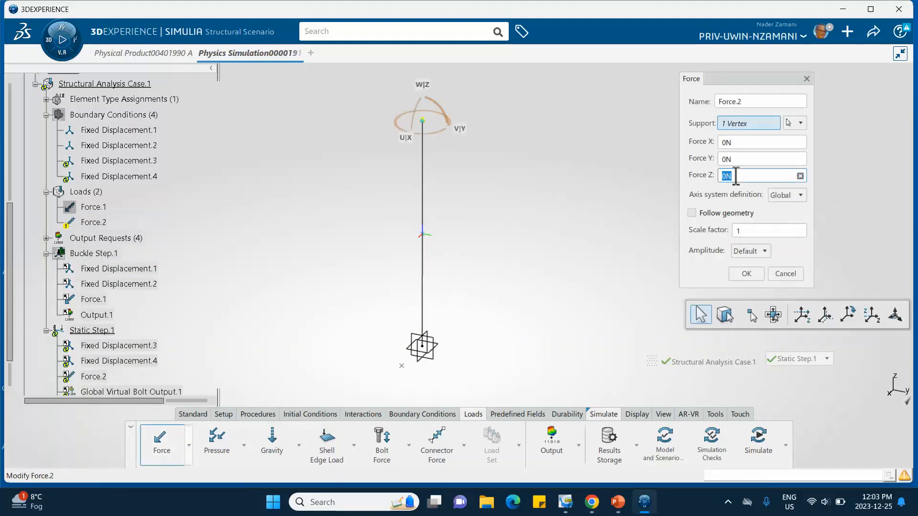
{"action": "type", "text": "-"}
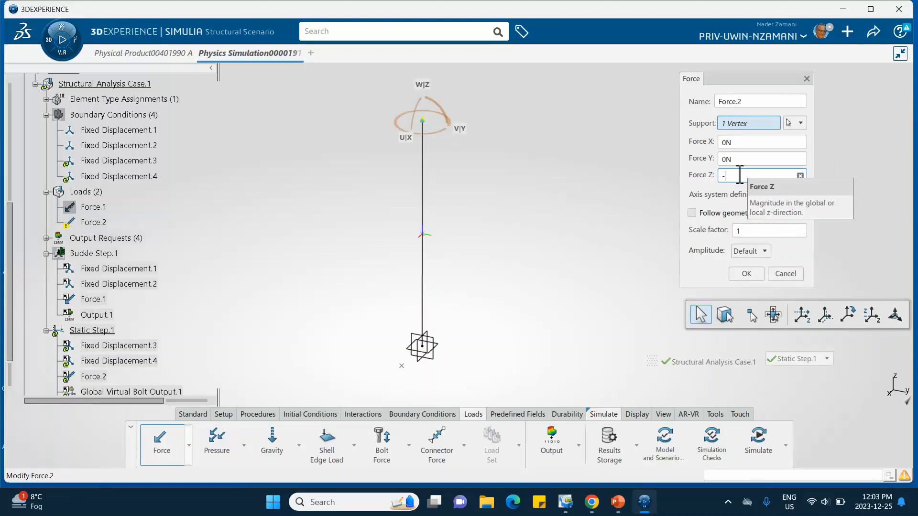
{"action": "type", "text": "5.004e+006N"}
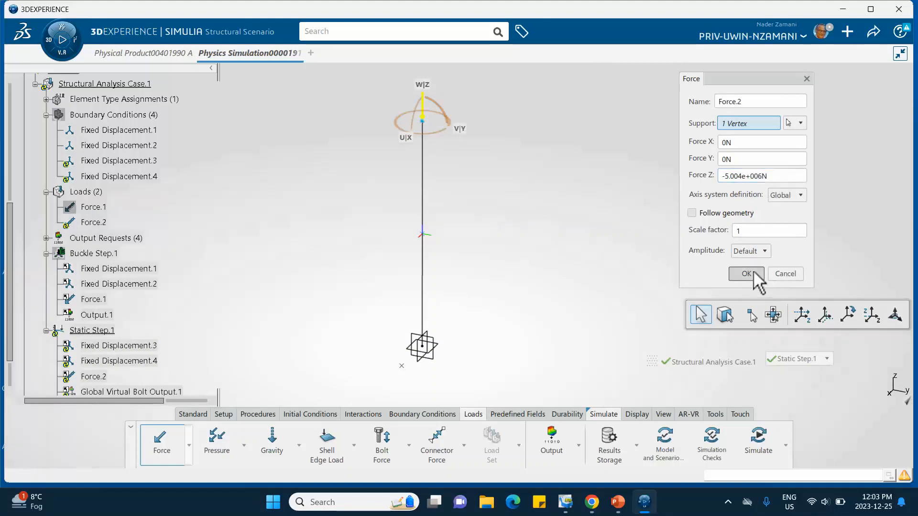
{"action": "left_click", "coordinate": [752, 271]}
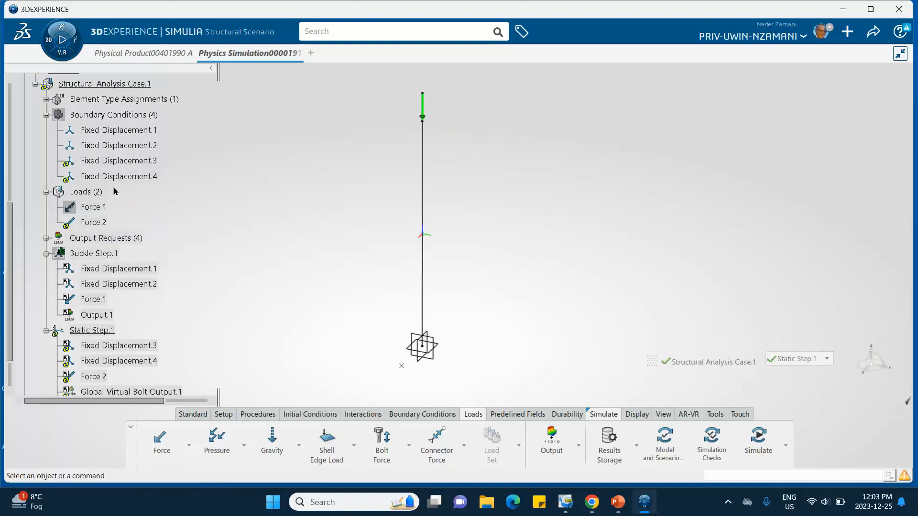
Review the restraints, loads and outputs under Buckle Step.1 and Static Step.1 in the tree, and check the options available for Buckle Step.1.
{"action": "scroll", "coordinate": [114, 192], "scroll_direction": "down", "scroll_amount": 2}
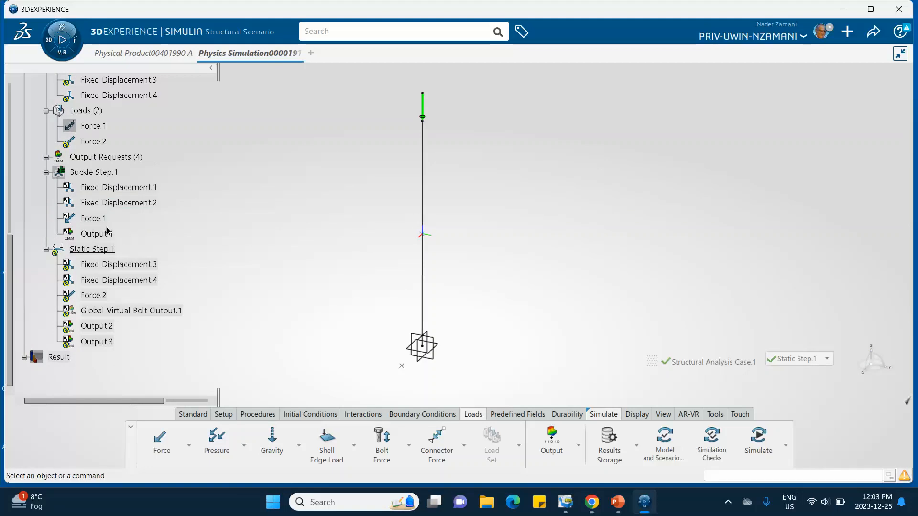
{"action": "scroll", "coordinate": [163, 236], "scroll_direction": "up", "scroll_amount": 1}
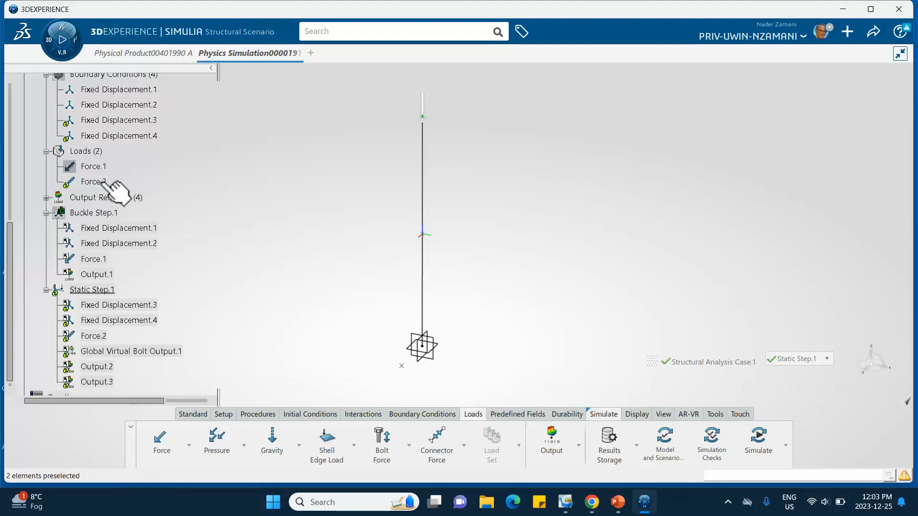
{"action": "scroll", "coordinate": [110, 191], "scroll_direction": "down", "scroll_amount": 3}
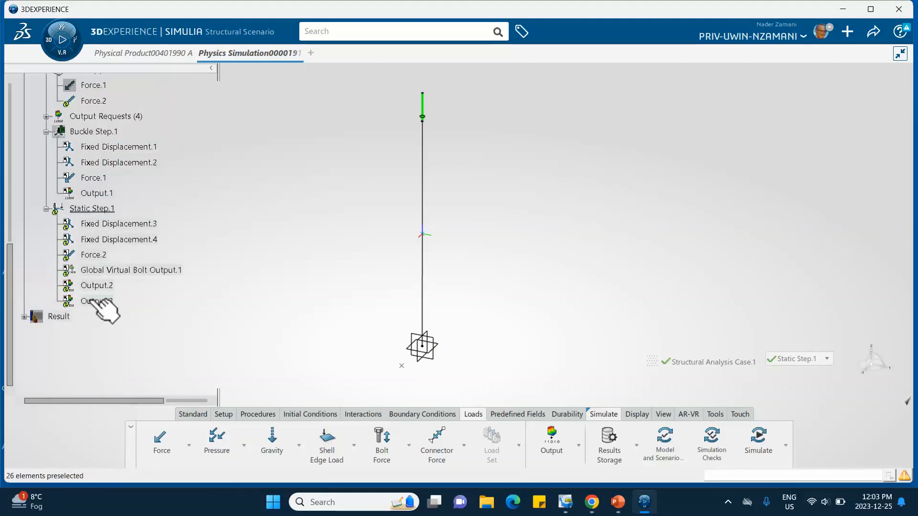
{"action": "scroll", "coordinate": [112, 162], "scroll_direction": "up", "scroll_amount": 2}
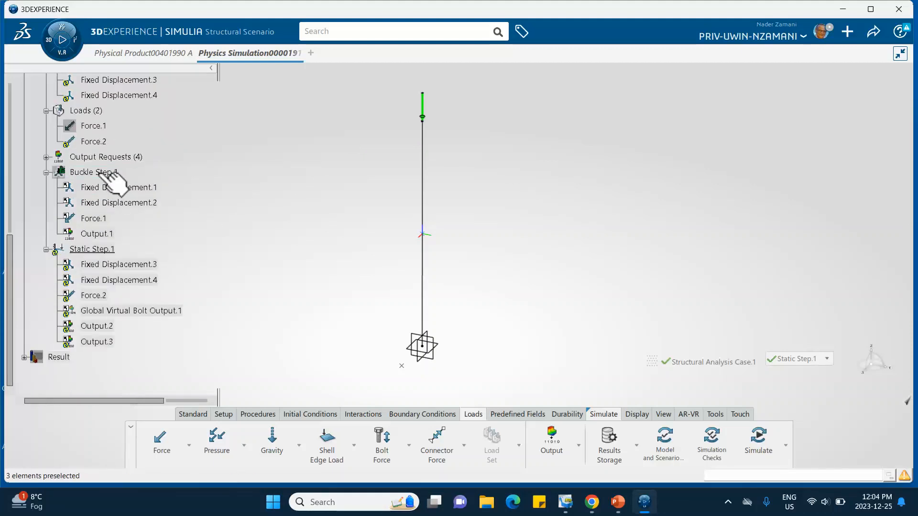
{"action": "right_click", "coordinate": [100, 172]}
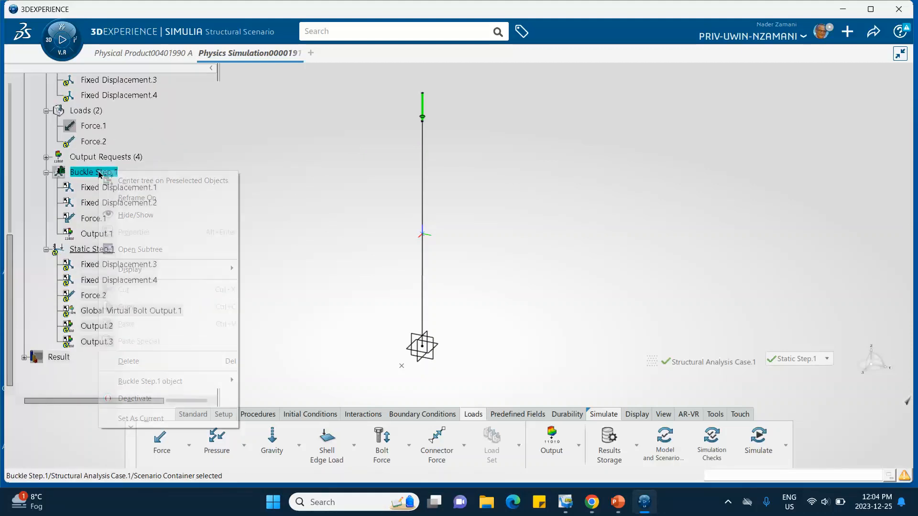
{"action": "left_click", "coordinate": [135, 404]}
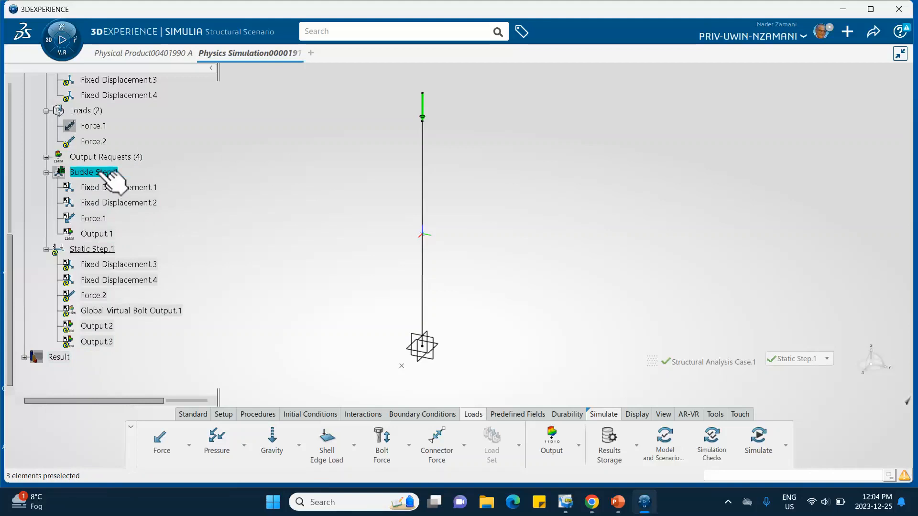
Run the structural analysis case as a local interactive simulation on 4 cores and close the simulation status.
{"action": "left_click", "coordinate": [758, 437]}
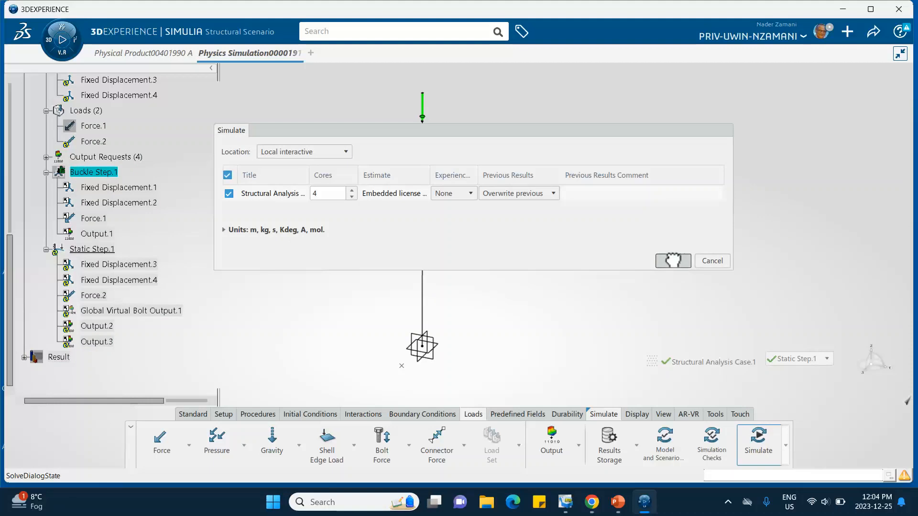
{"action": "left_click", "coordinate": [672, 261]}
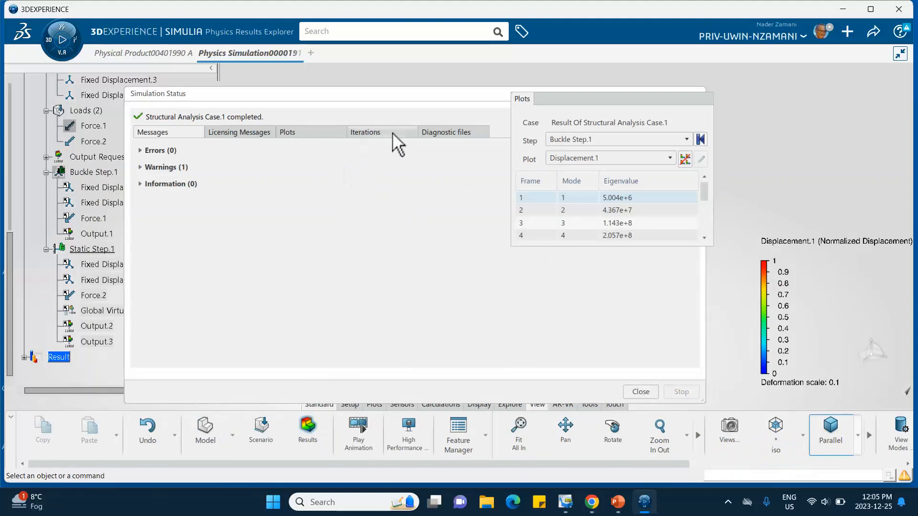
{"action": "left_click", "coordinate": [640, 391]}
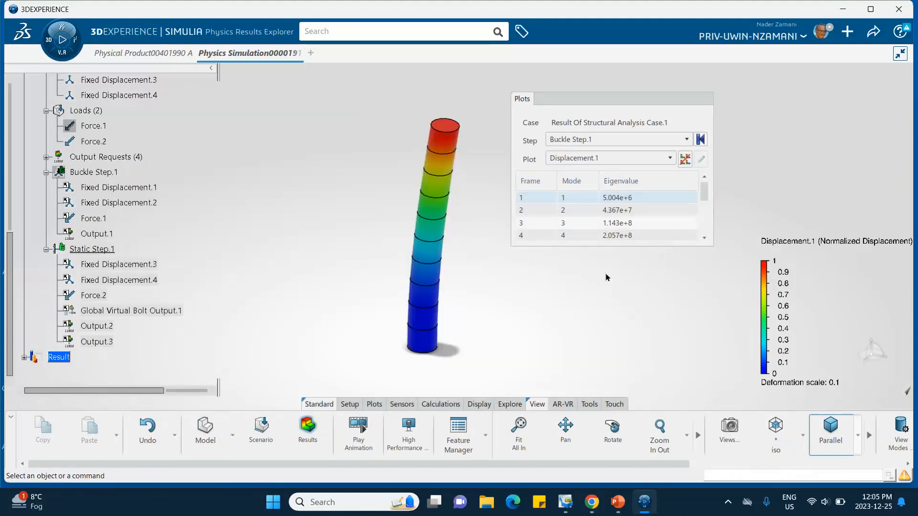
View the displacement results for the Base State and for Buckle Step.1.
{"action": "left_click", "coordinate": [594, 143]}
{"action": "left_click", "coordinate": [593, 142]}
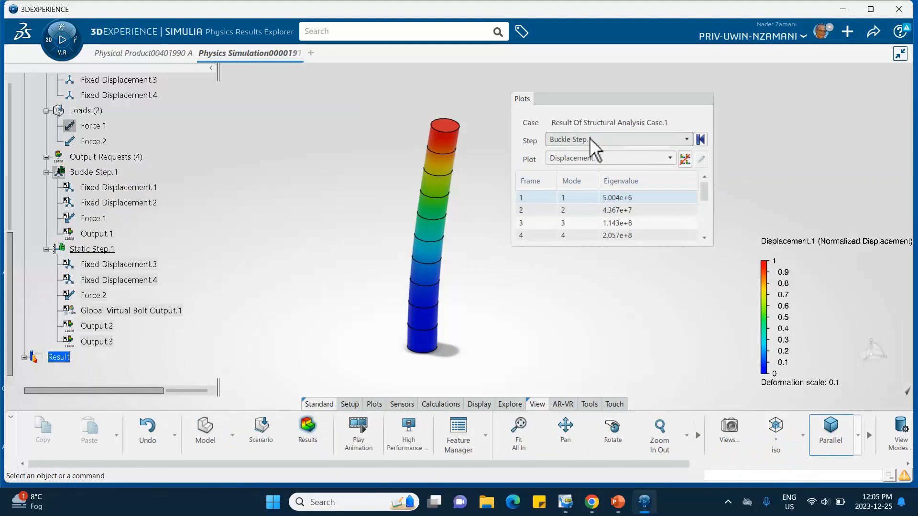
{"action": "left_click", "coordinate": [591, 138]}
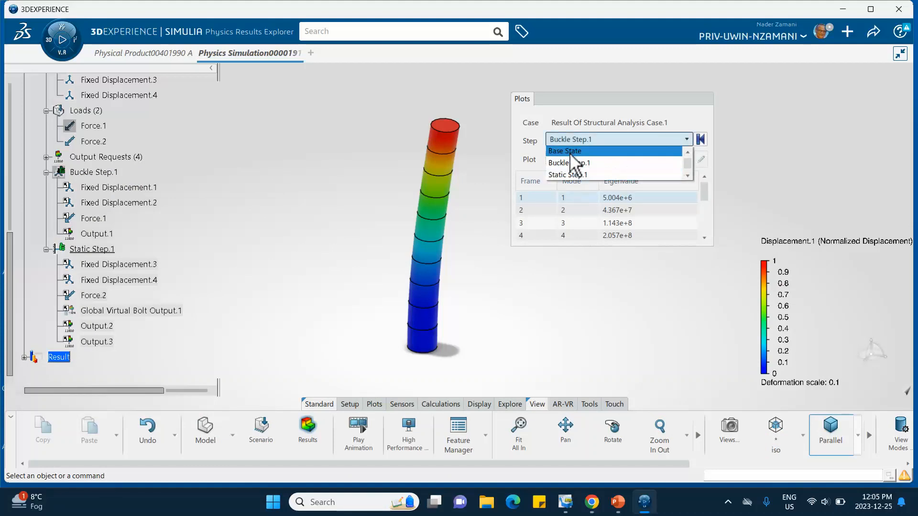
{"action": "left_click", "coordinate": [574, 153]}
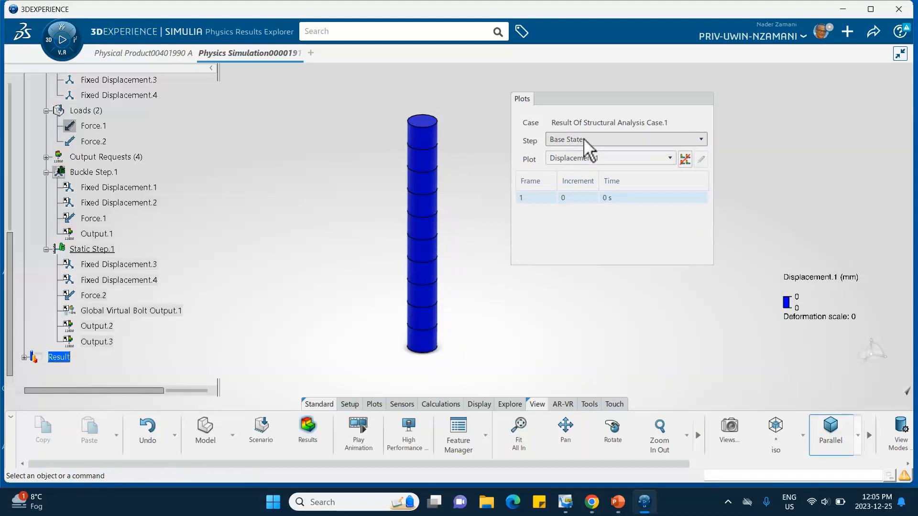
{"action": "left_click", "coordinate": [574, 155]}
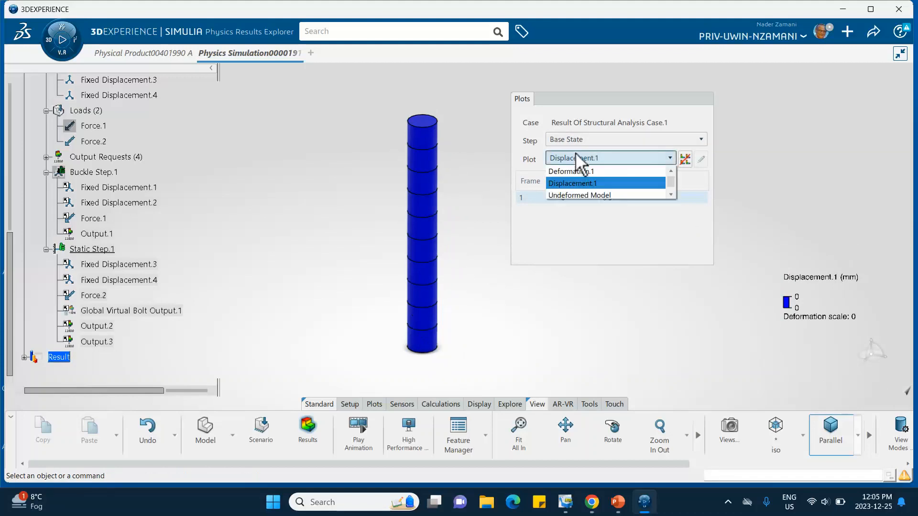
{"action": "left_click", "coordinate": [575, 152]}
{"action": "left_click", "coordinate": [578, 142]}
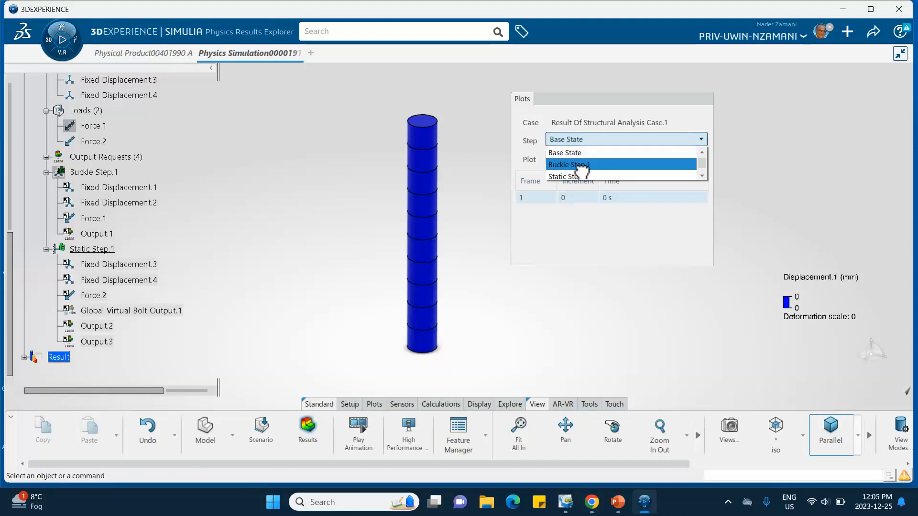
{"action": "left_click", "coordinate": [576, 164]}
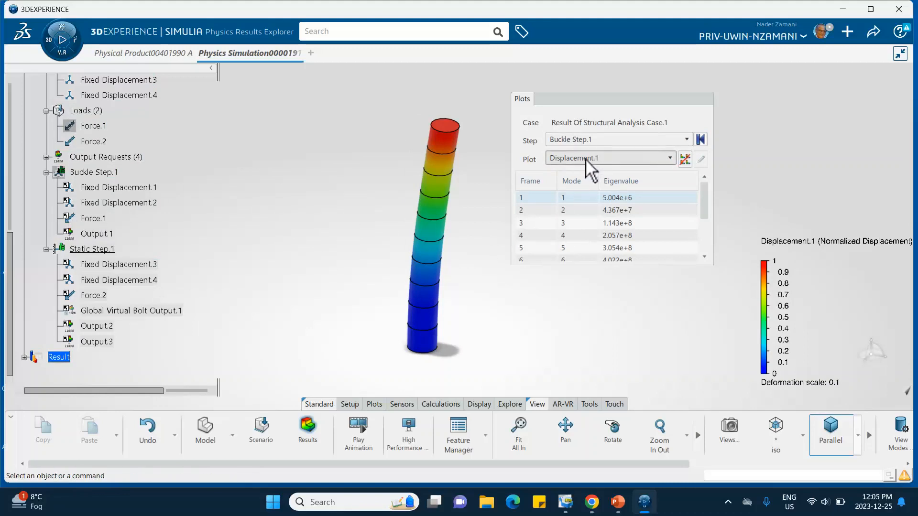
Display the Static Step.1 displacement plot, go through its frames up to frame 7 at 1 s, and animate the deformation.
{"action": "left_click", "coordinate": [586, 139]}
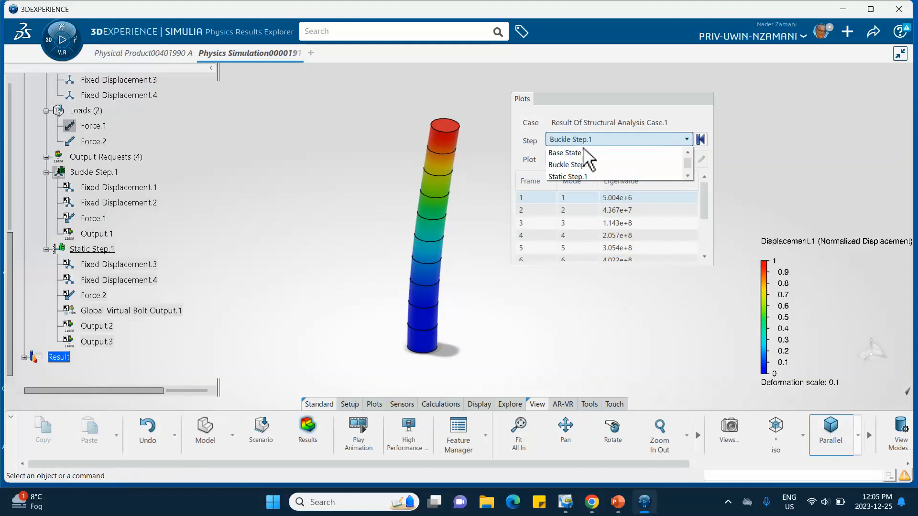
{"action": "left_click", "coordinate": [575, 177]}
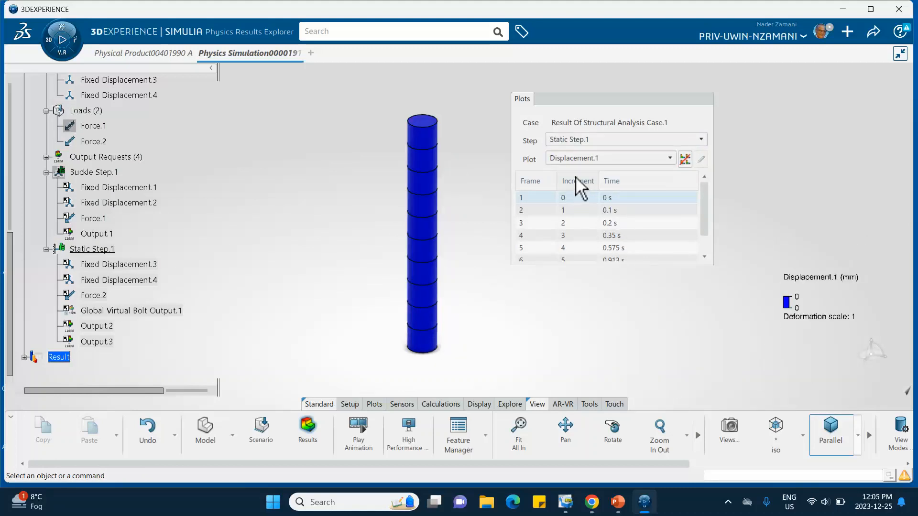
{"action": "left_click", "coordinate": [611, 212]}
{"action": "left_click", "coordinate": [612, 222]}
{"action": "left_click", "coordinate": [614, 235]}
{"action": "scroll", "coordinate": [614, 236], "scroll_direction": "down", "scroll_amount": 1}
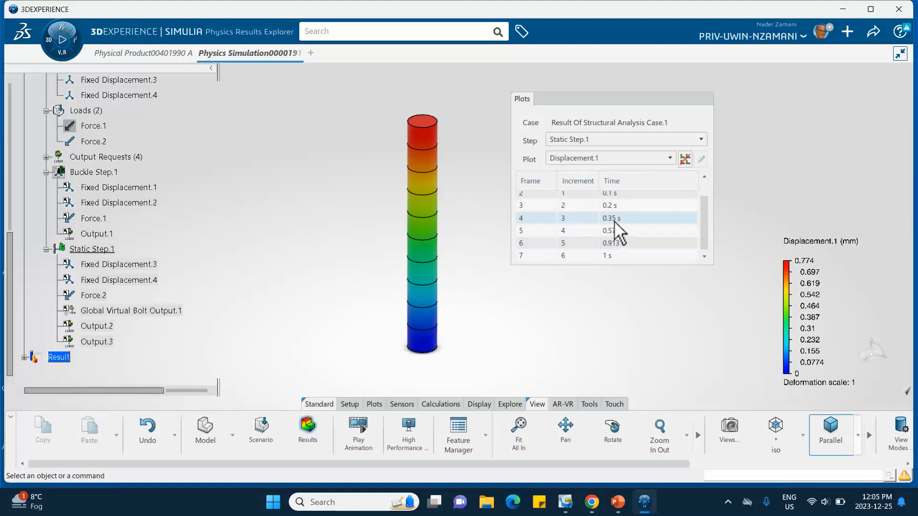
{"action": "left_click", "coordinate": [615, 256]}
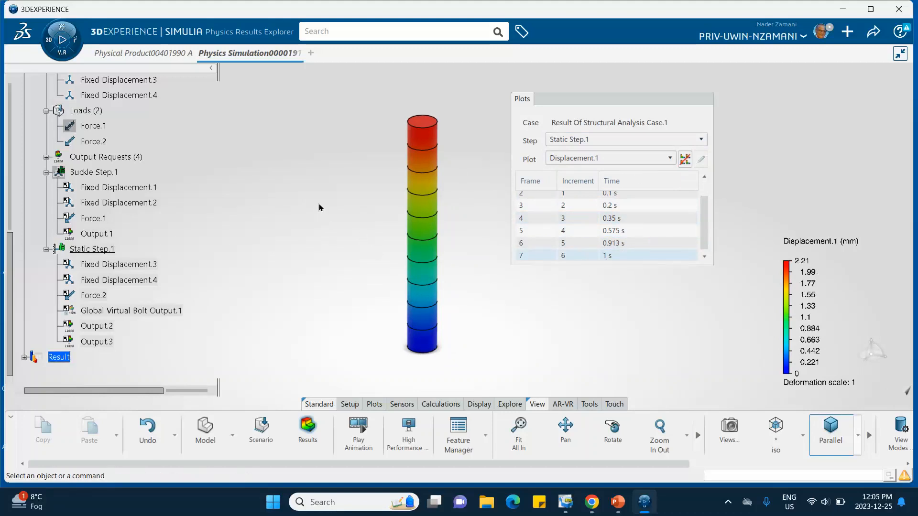
{"action": "left_click", "coordinate": [359, 433]}
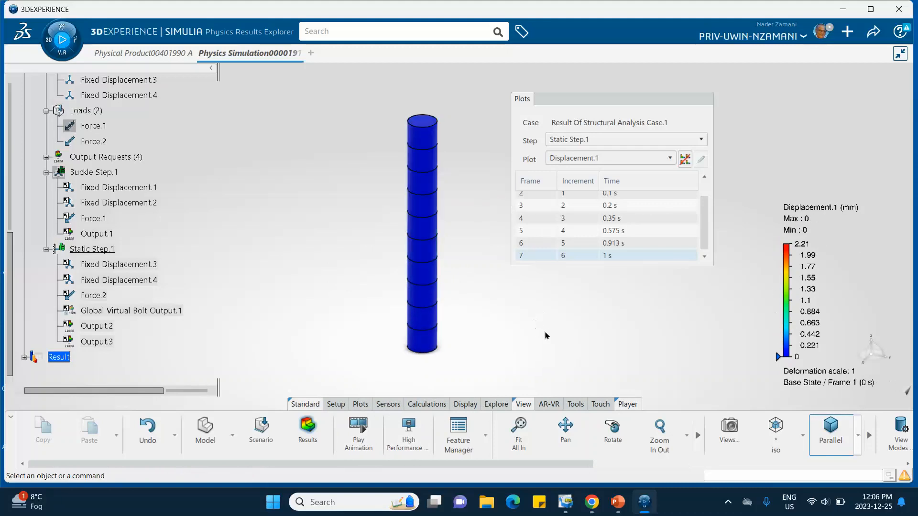
Switch to the PowerPoint presentation and open slide 4.
{"action": "left_click", "coordinate": [616, 499]}
{"action": "left_click", "coordinate": [121, 369]}
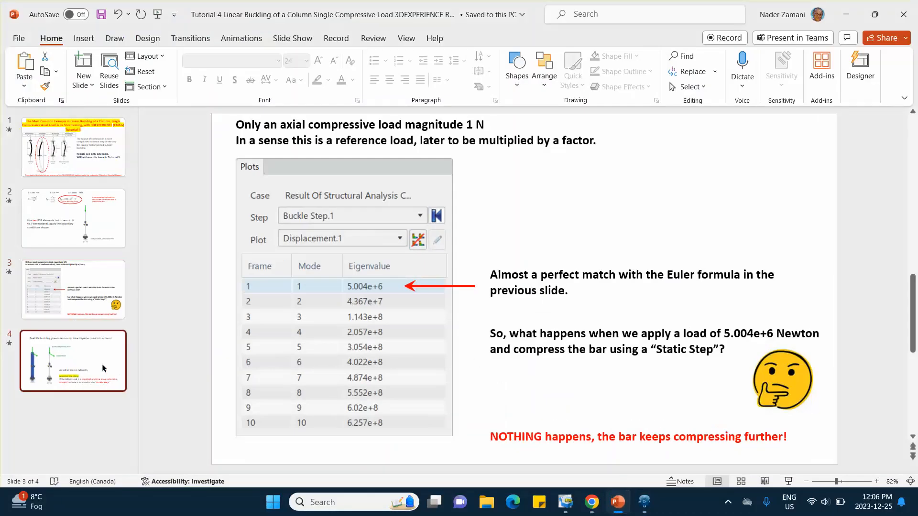